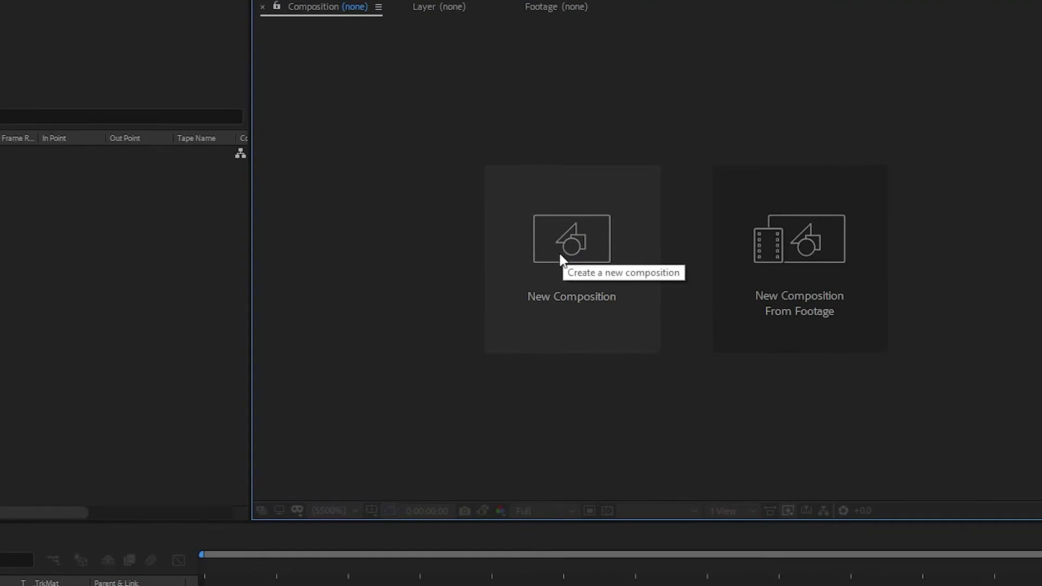
- Create the 'golden title' composition: 1920×1080, 23.976 fps, 10 seconds, black background
{"action": "left_click", "coordinate": [562, 260]}
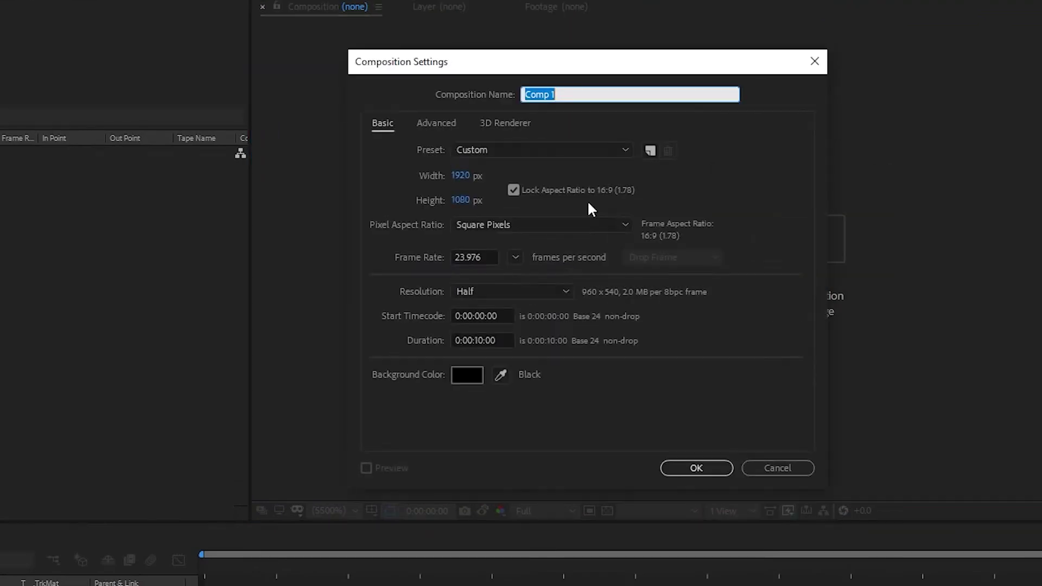
{"action": "left_click", "coordinate": [814, 62]}
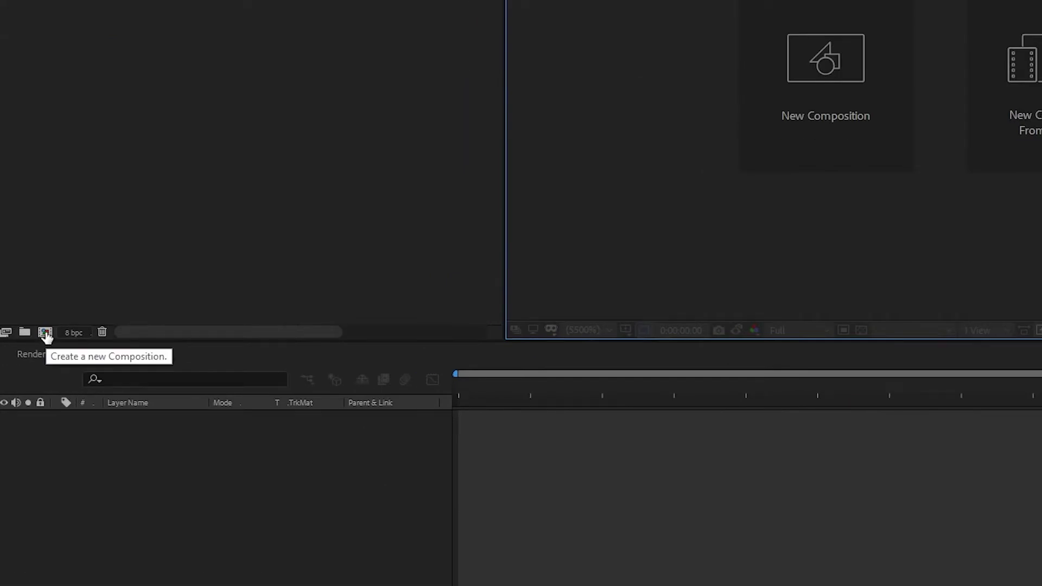
{"action": "left_click", "coordinate": [45, 333]}
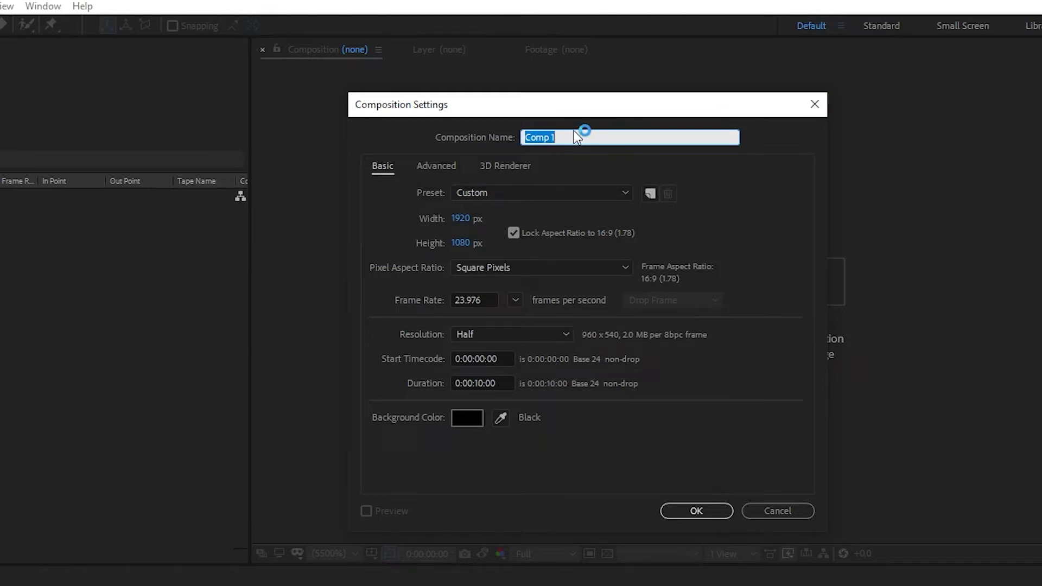
{"action": "type", "text": "golden title"}
{"action": "left_click", "coordinate": [466, 418]}
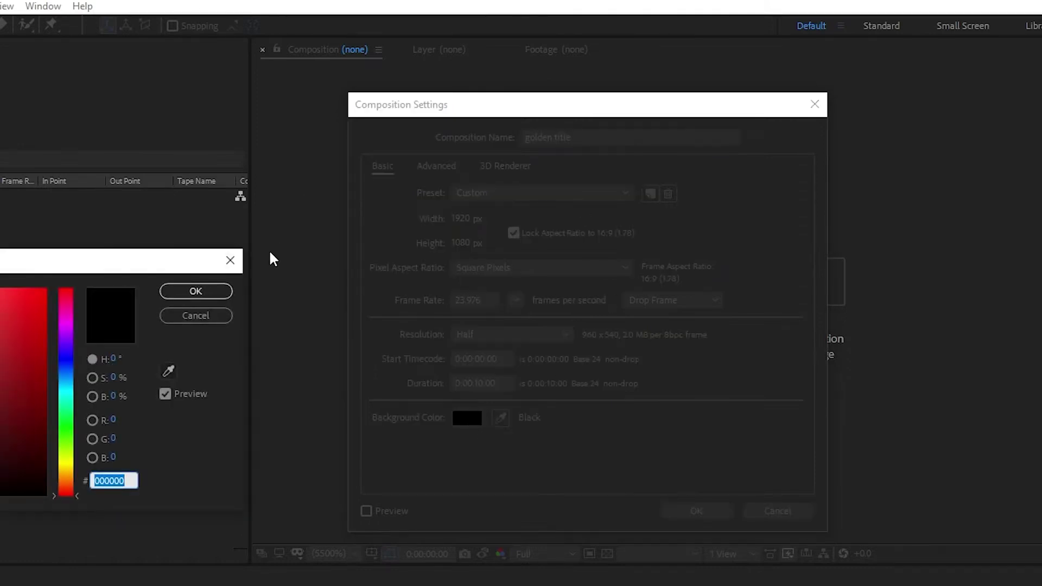
{"action": "left_click", "coordinate": [230, 259]}
{"action": "left_click", "coordinate": [707, 512]}
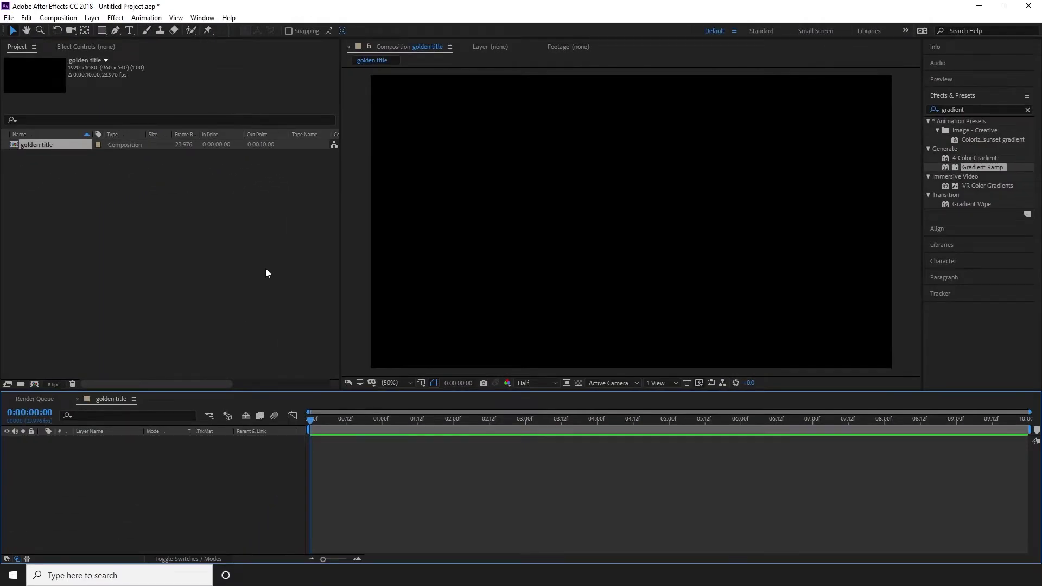
- Import the JPEG image and videoplayback (11).mp4 from the golden folder into the project
{"action": "left_click", "coordinate": [234, 239]}
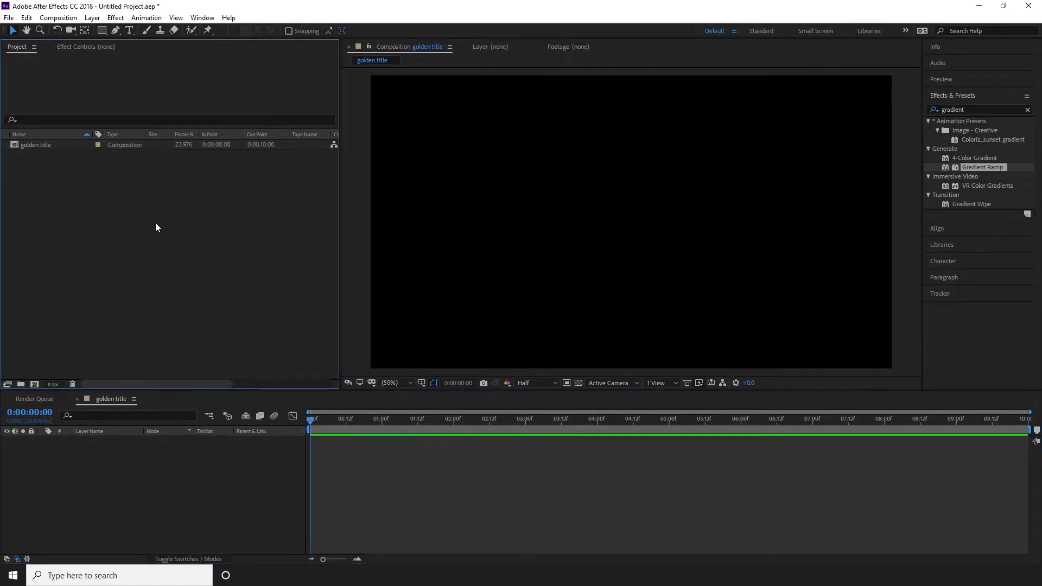
{"action": "double_click", "coordinate": [139, 233]}
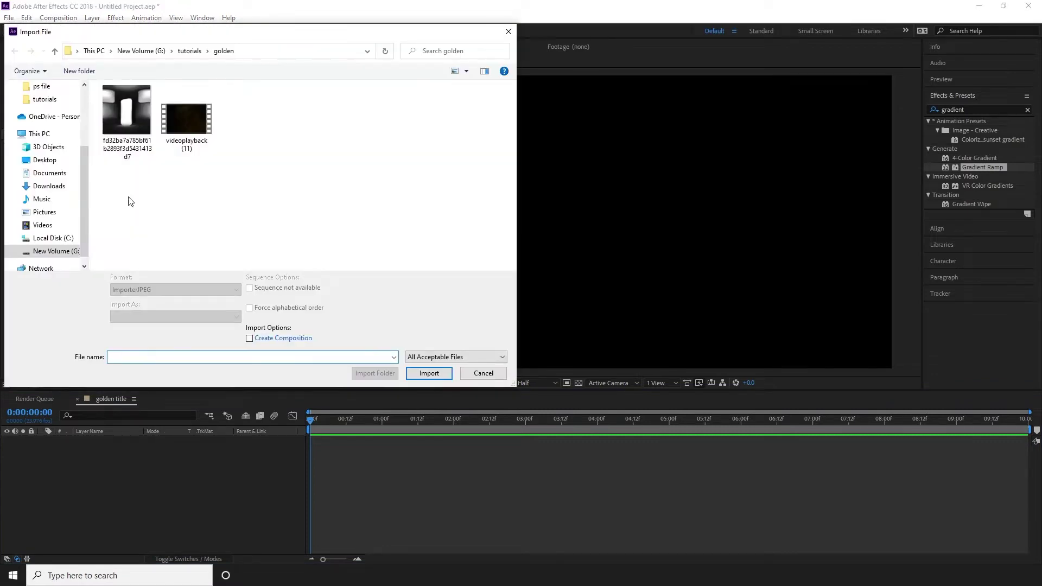
{"action": "left_click_drag", "start_coordinate": [259, 172], "coordinate": [108, 108]}
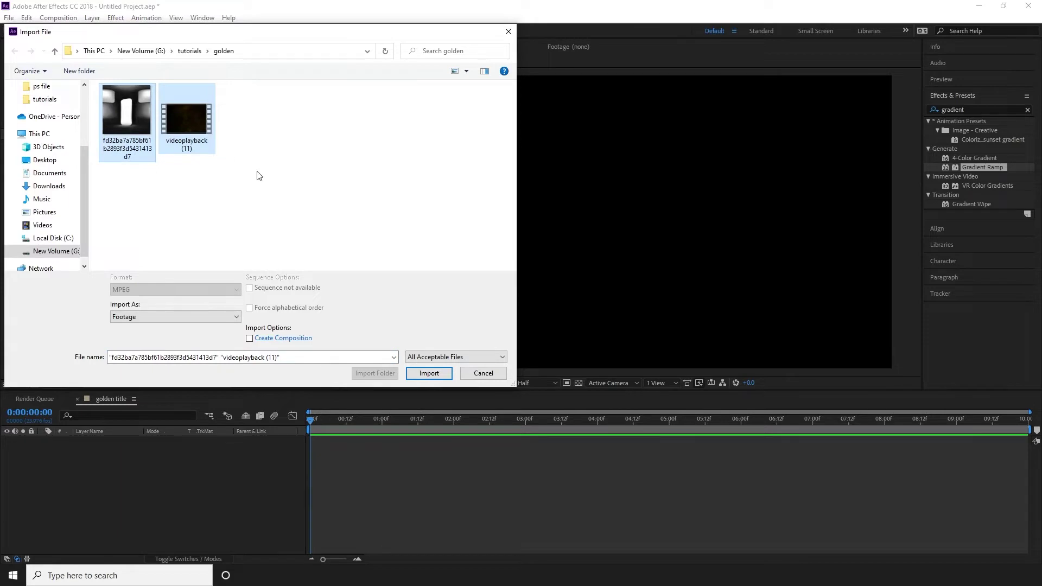
{"action": "left_click", "coordinate": [135, 115]}
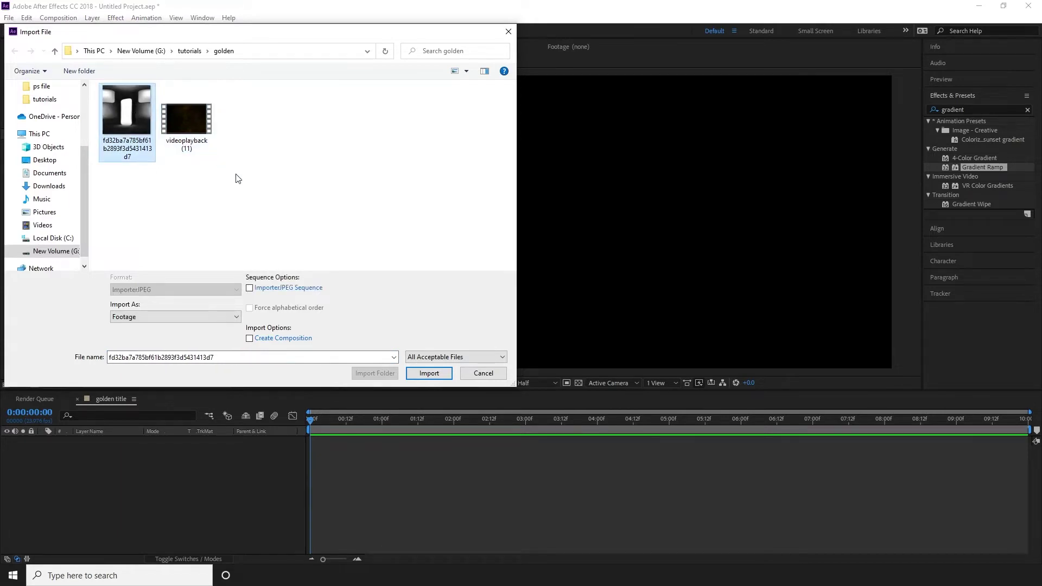
{"action": "left_click", "coordinate": [170, 112]}
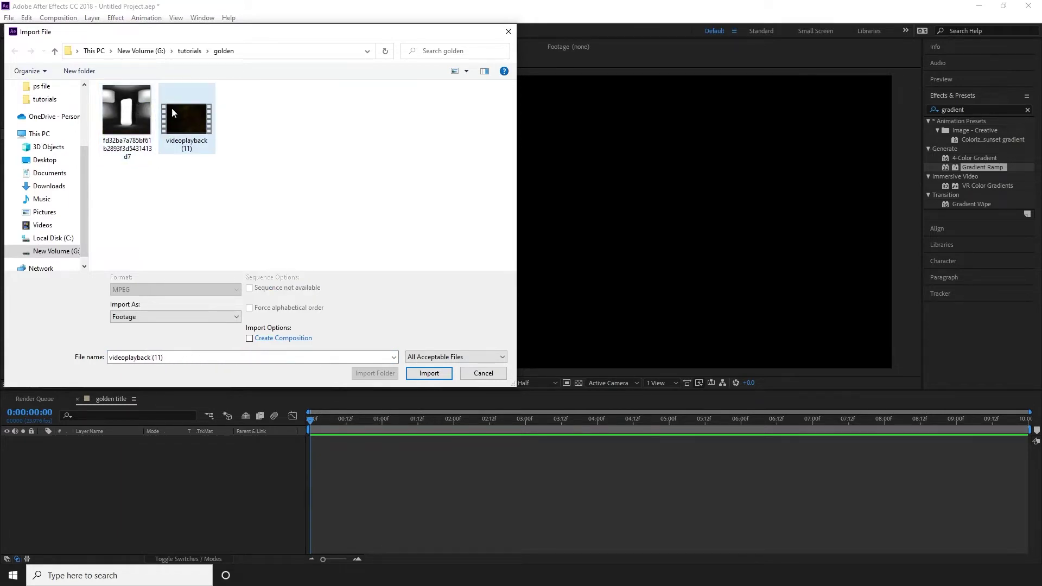
{"action": "left_click", "coordinate": [230, 174]}
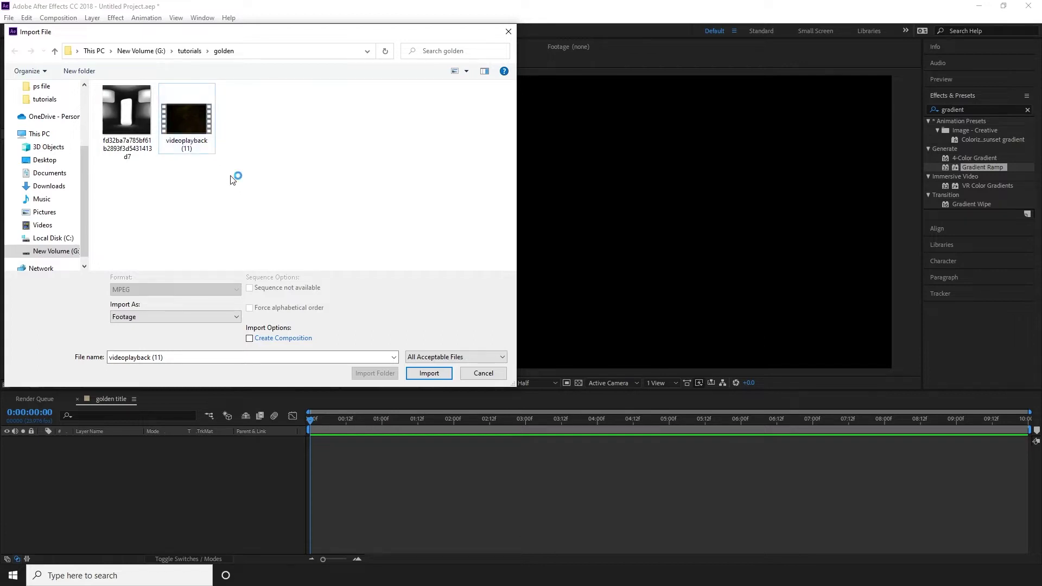
{"action": "left_click_drag", "start_coordinate": [269, 182], "coordinate": [139, 140]}
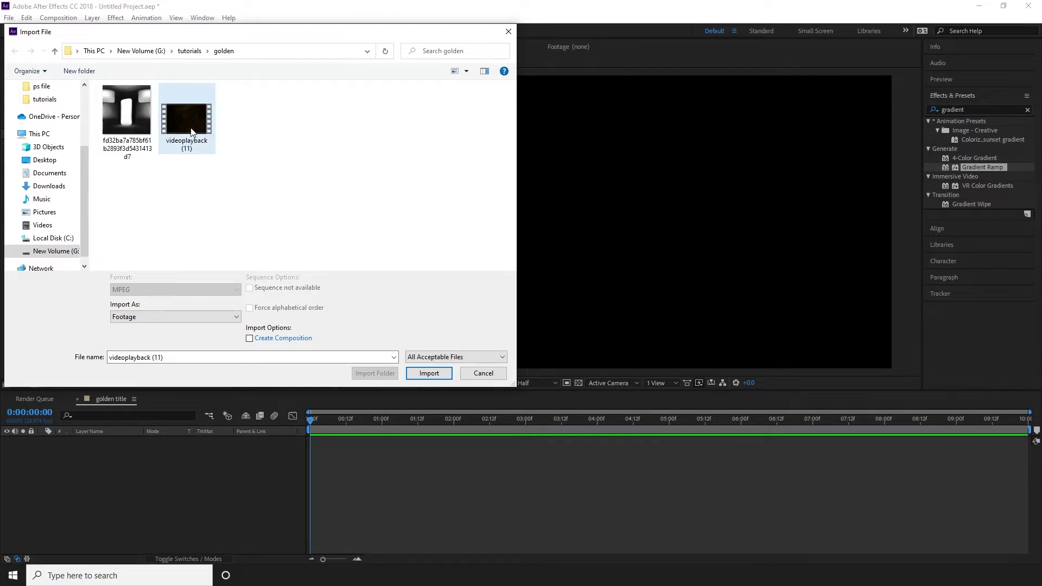
{"action": "left_click", "coordinate": [422, 374]}
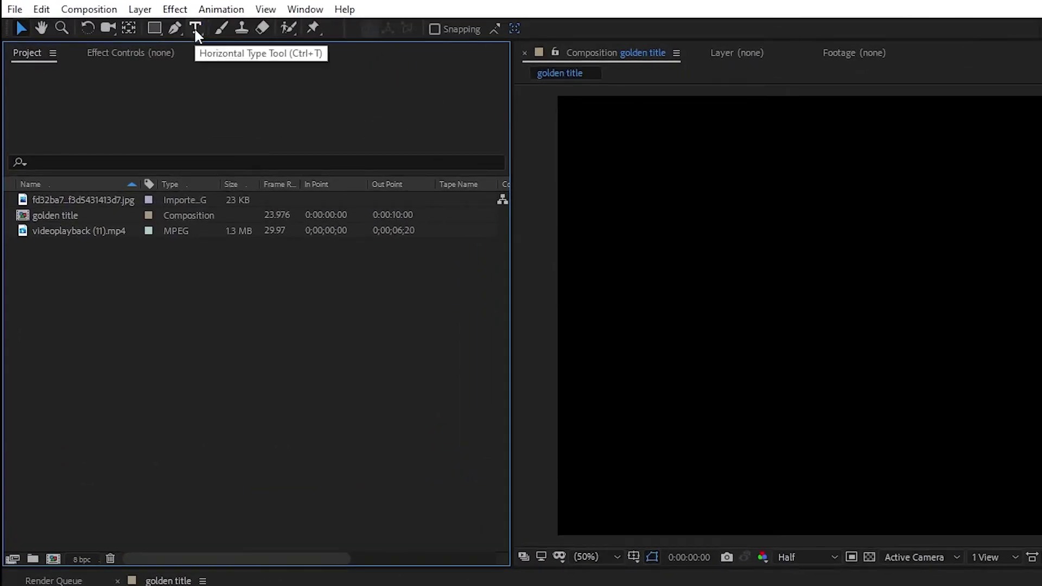
- Add a text layer reading 'Wedding Memories' with capital W and M
{"action": "left_click", "coordinate": [197, 31]}
{"action": "left_click", "coordinate": [816, 307]}
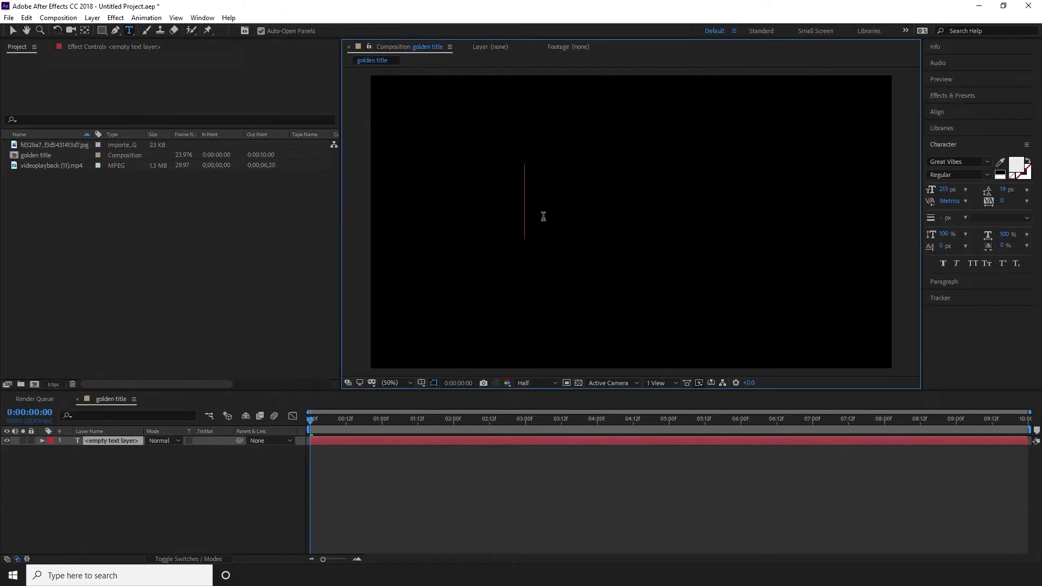
{"action": "type", "text": "wedding memories"}
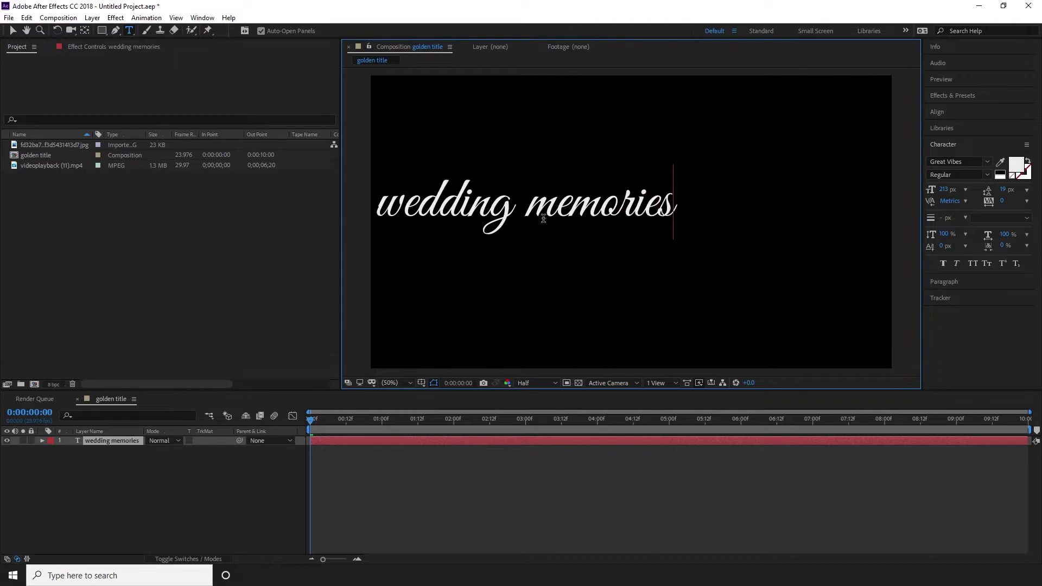
{"action": "left_click", "coordinate": [399, 208]}
{"action": "key", "text": "BackSpace"}
{"action": "type", "text": "W"}
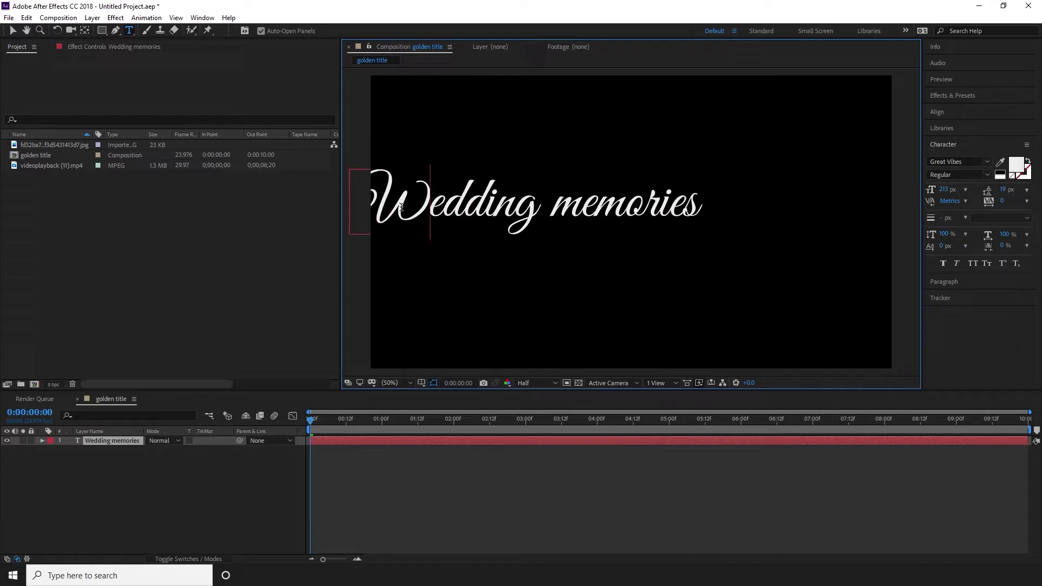
{"action": "left_click", "coordinate": [581, 207]}
{"action": "key", "text": "BackSpace"}
{"action": "type", "text": "M"}
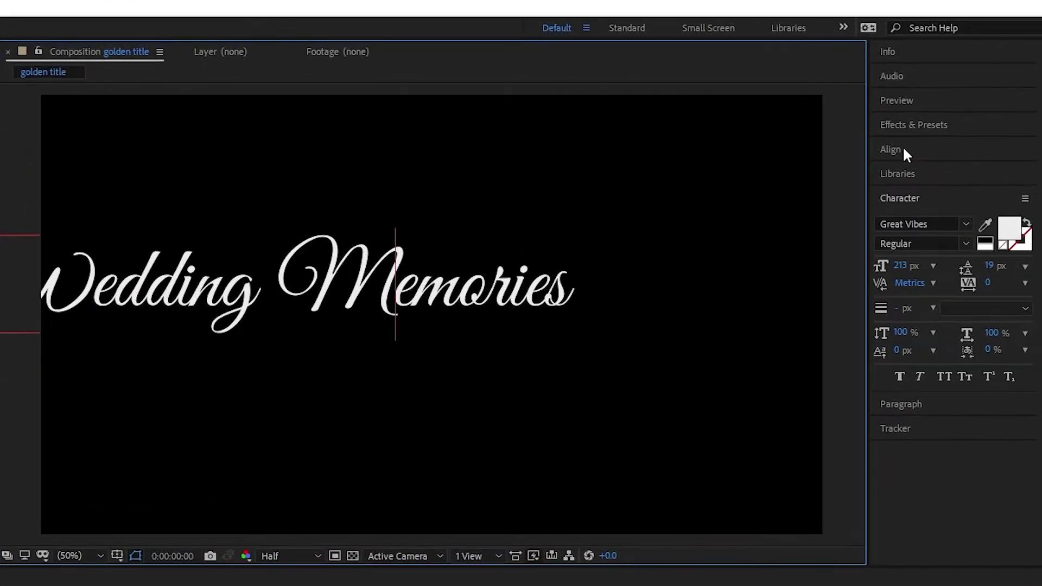
- Centre the title horizontally and vertically in the composition
{"action": "left_click", "coordinate": [904, 154]}
{"action": "left_click", "coordinate": [914, 190]}
{"action": "left_click", "coordinate": [994, 189]}
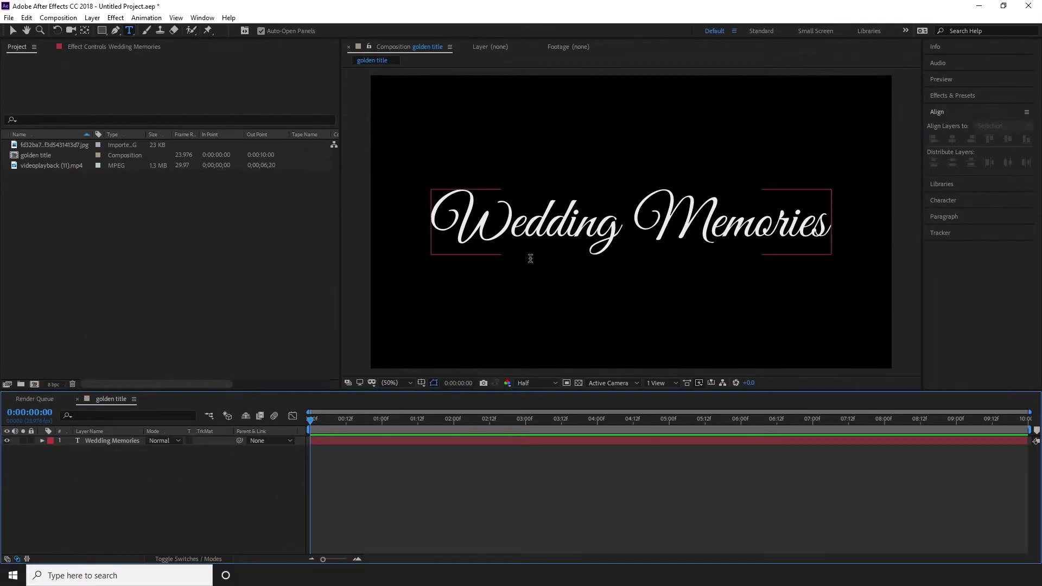
{"action": "left_click", "coordinate": [97, 441]}
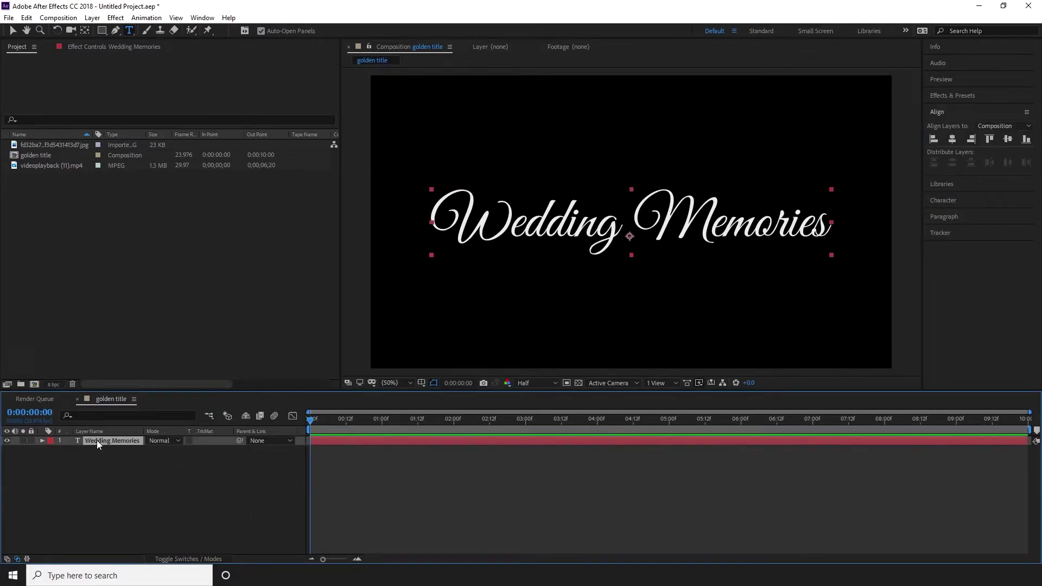
- Duplicate the title, move the copy below it and retype it as 'By graphiks hub'
{"action": "key", "text": "ctrl+d"}
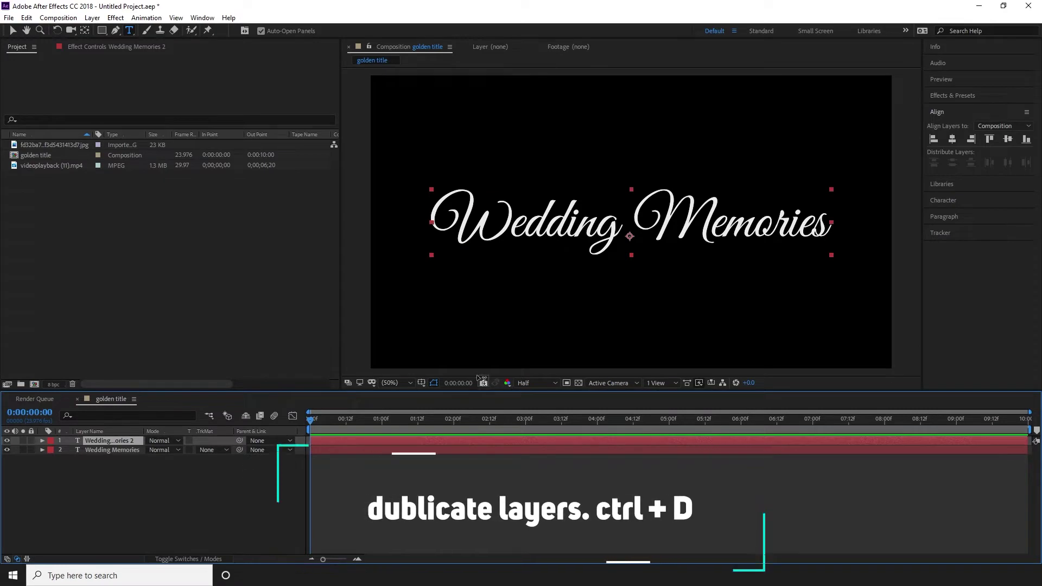
{"action": "key", "text": "v"}
{"action": "left_click_drag", "start_coordinate": [562, 220], "coordinate": [585, 278]}
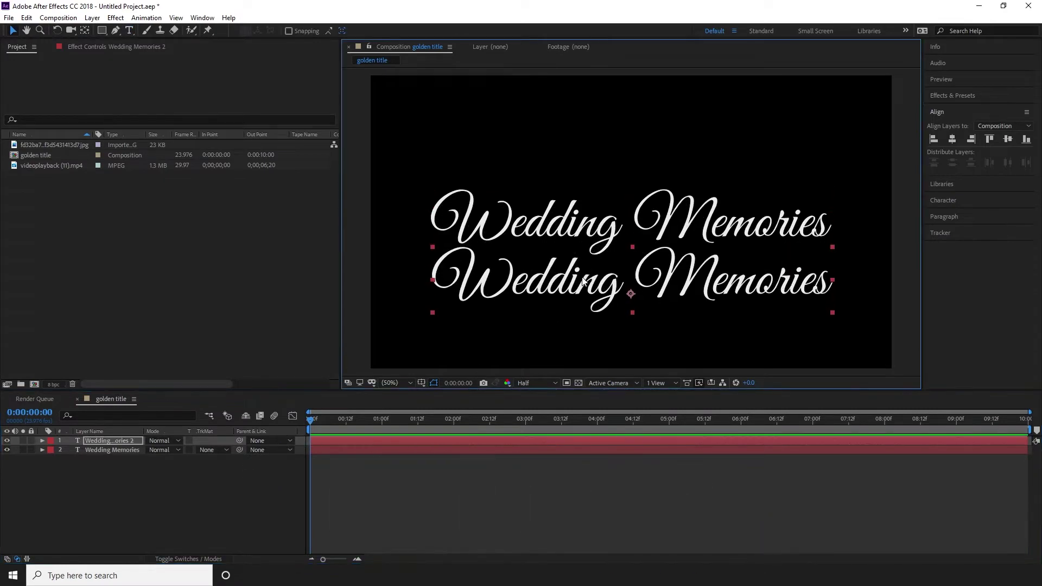
{"action": "double_click", "coordinate": [576, 282]}
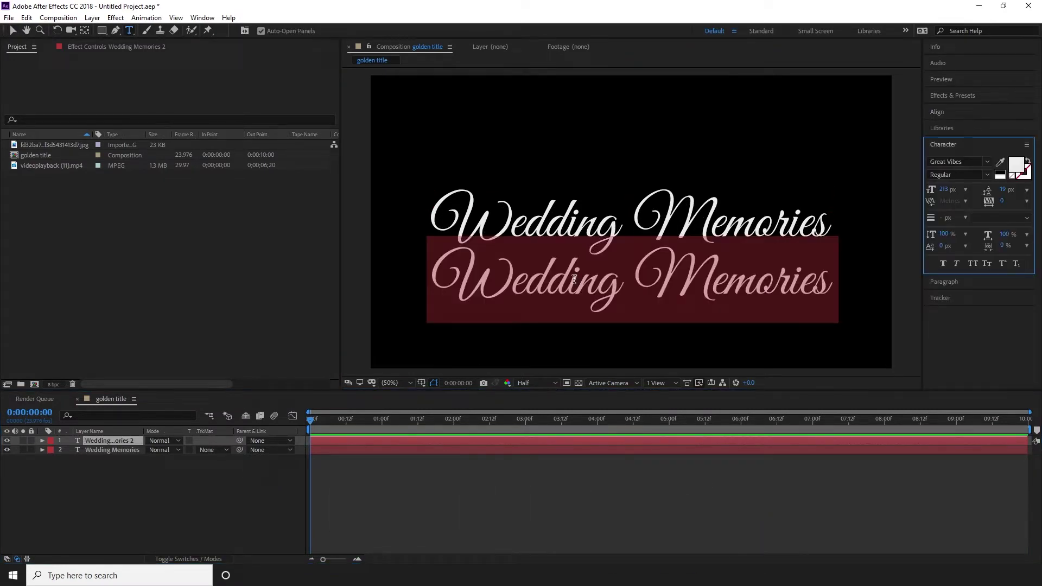
{"action": "type", "text": "B"}
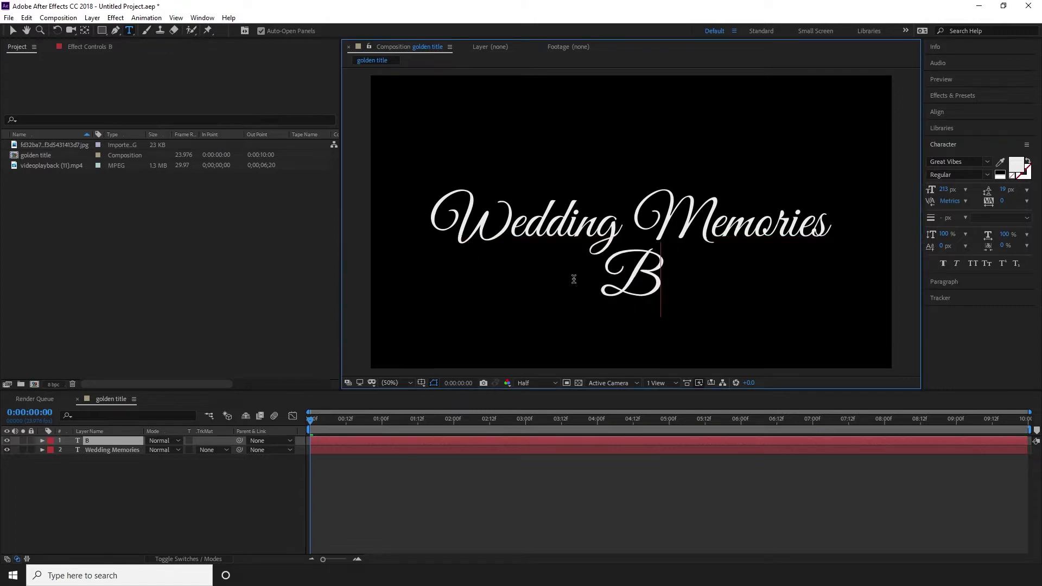
{"action": "type", "text": "y graphiks"}
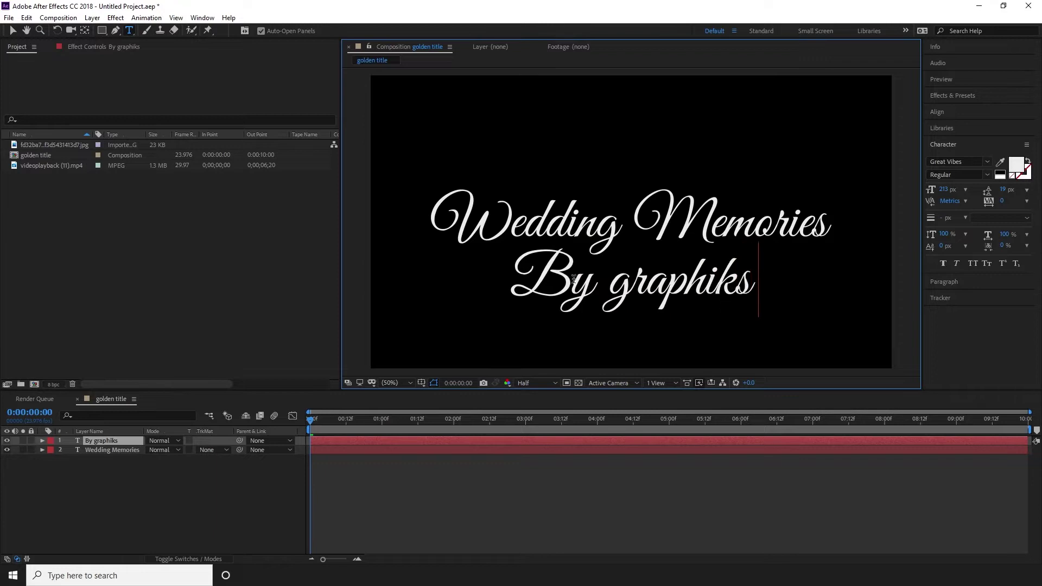
{"action": "type", "text": " hub"}
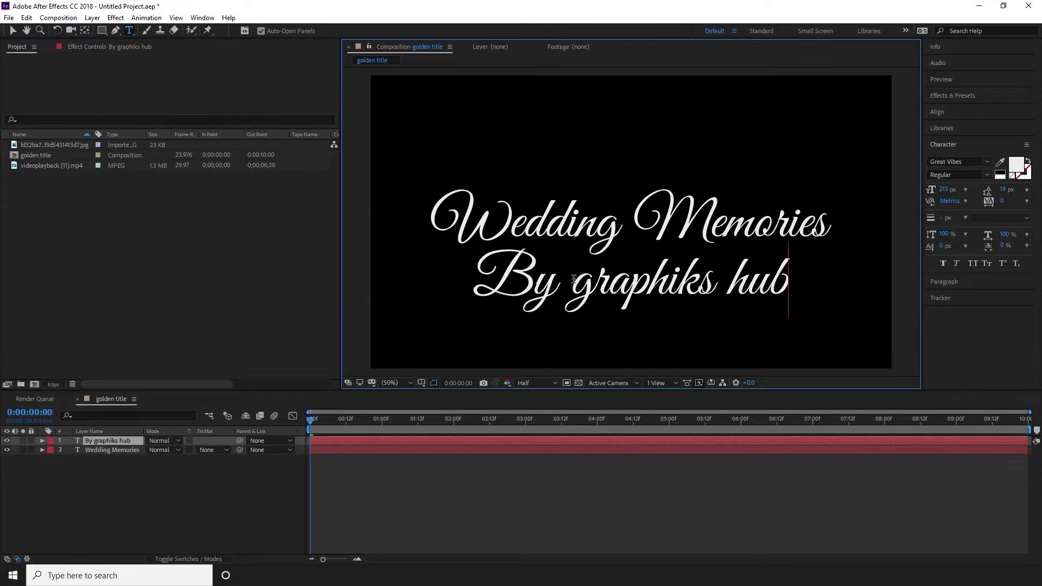
{"action": "key", "text": "Escape"}
- Reduce the 'By graphiks hub' font size to 68 px
{"action": "left_click", "coordinate": [562, 288]}
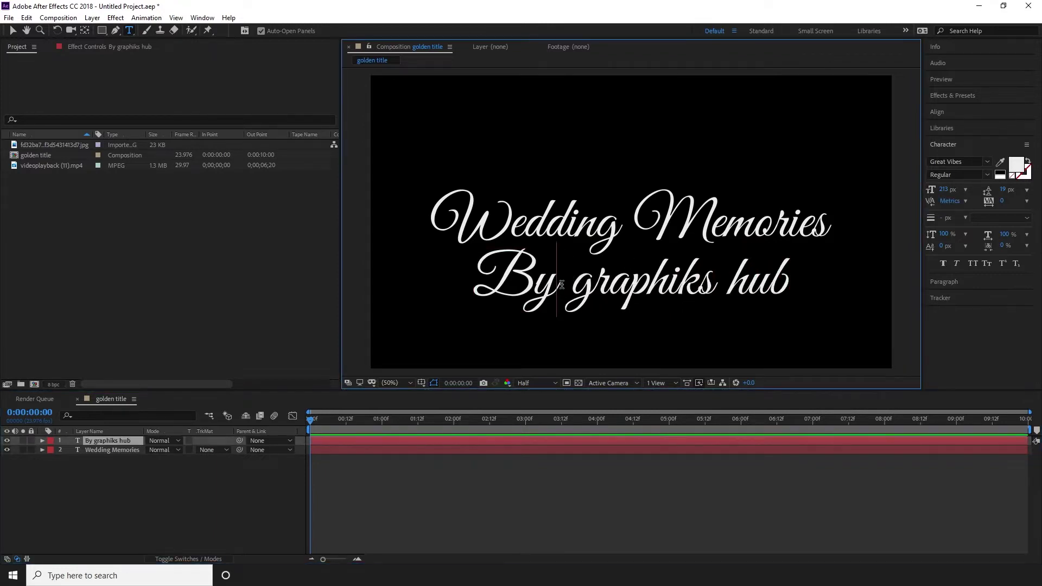
{"action": "triple_click", "coordinate": [561, 285]}
{"action": "left_click_drag", "start_coordinate": [954, 191], "coordinate": [836, 232]}
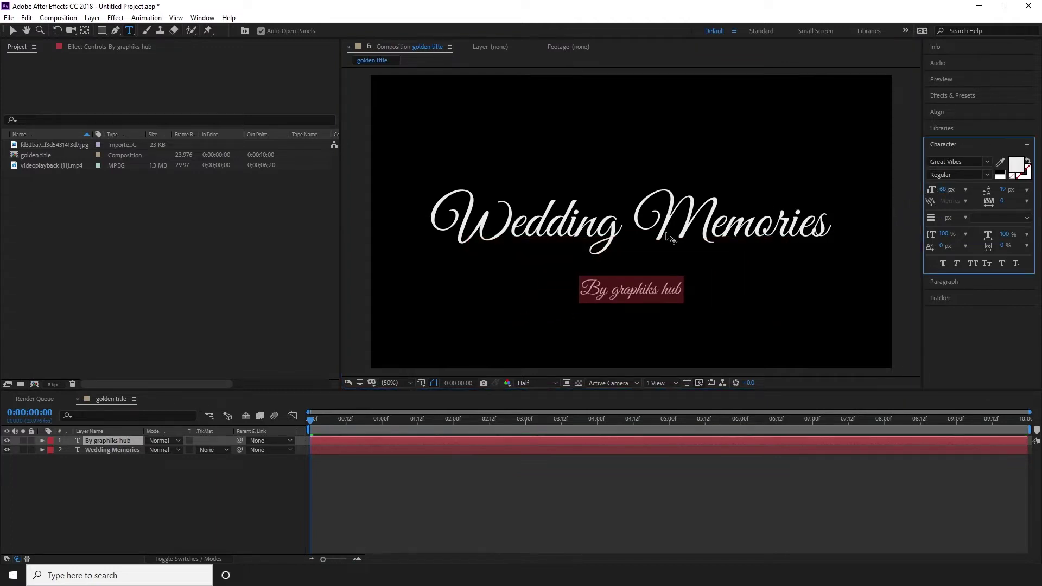
{"action": "left_click", "coordinate": [158, 524]}
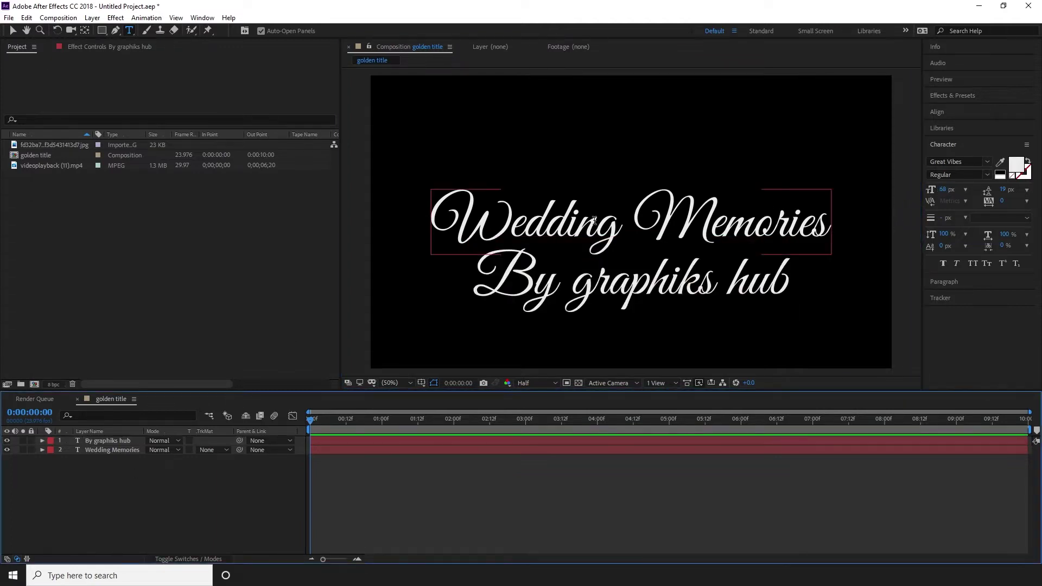
{"action": "left_click", "coordinate": [12, 31]}
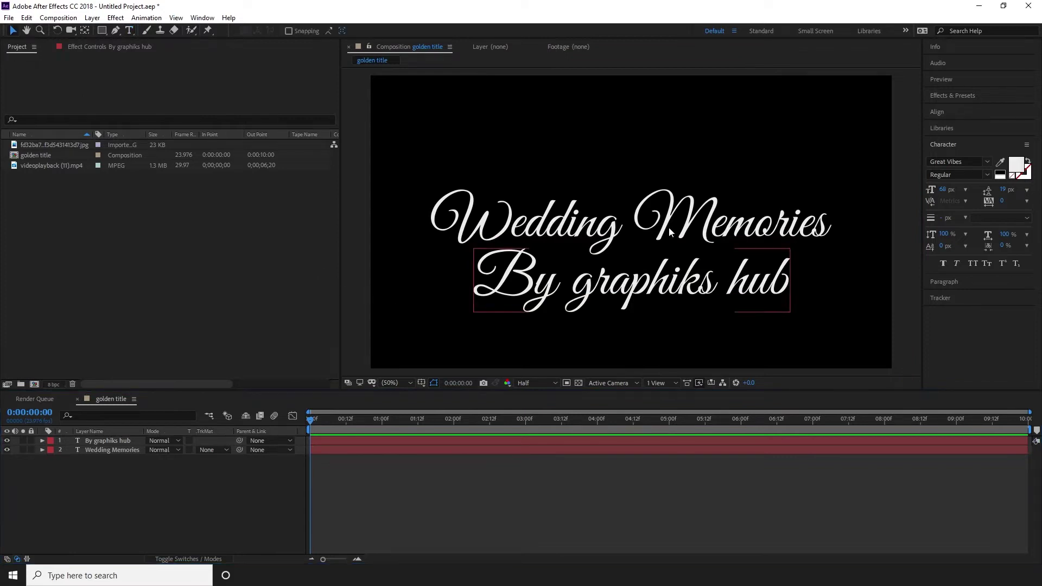
- Scale 'By graphiks hub' down and move it beneath the right end of 'Memories'
{"action": "left_click", "coordinate": [763, 284]}
{"action": "mouse_move", "coordinate": [790, 248]}
{"action": "left_mouse_down"}
{"action": "mouse_move", "coordinate": [675, 245]}
{"action": "mouse_move", "coordinate": [671, 255]}
{"action": "mouse_move", "coordinate": [653, 246]}
{"action": "left_mouse_up"}
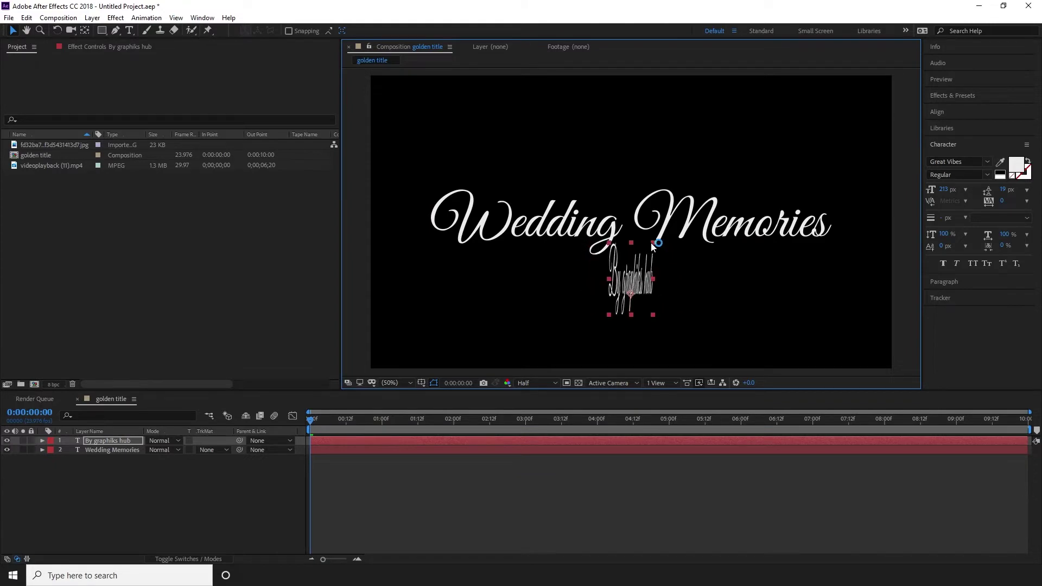
{"action": "left_click_drag", "start_coordinate": [653, 245], "coordinate": [727, 249]}
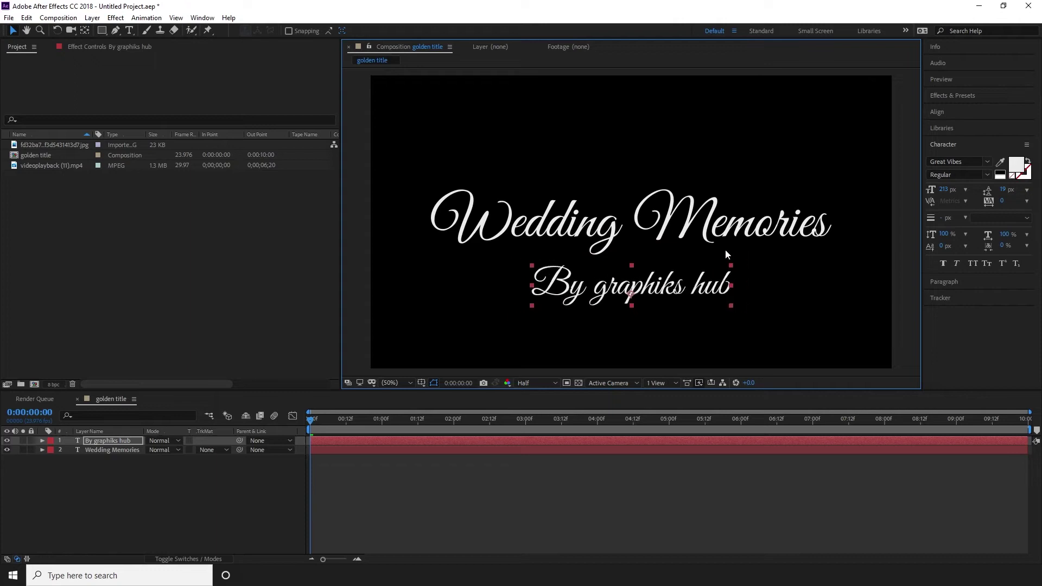
{"action": "left_click_drag", "start_coordinate": [728, 248], "coordinate": [695, 263]}
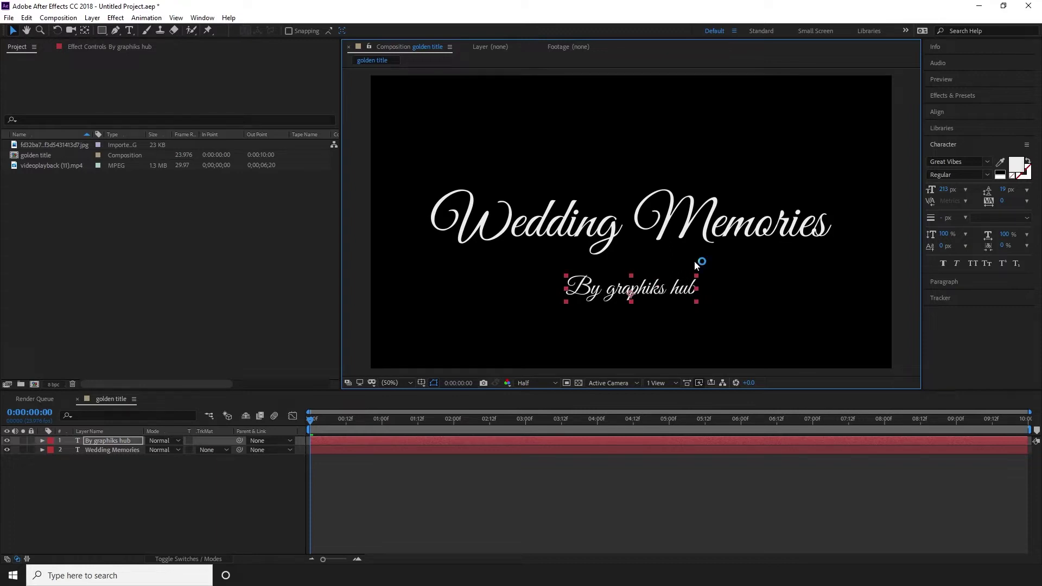
{"action": "left_click_drag", "start_coordinate": [653, 285], "coordinate": [789, 260]}
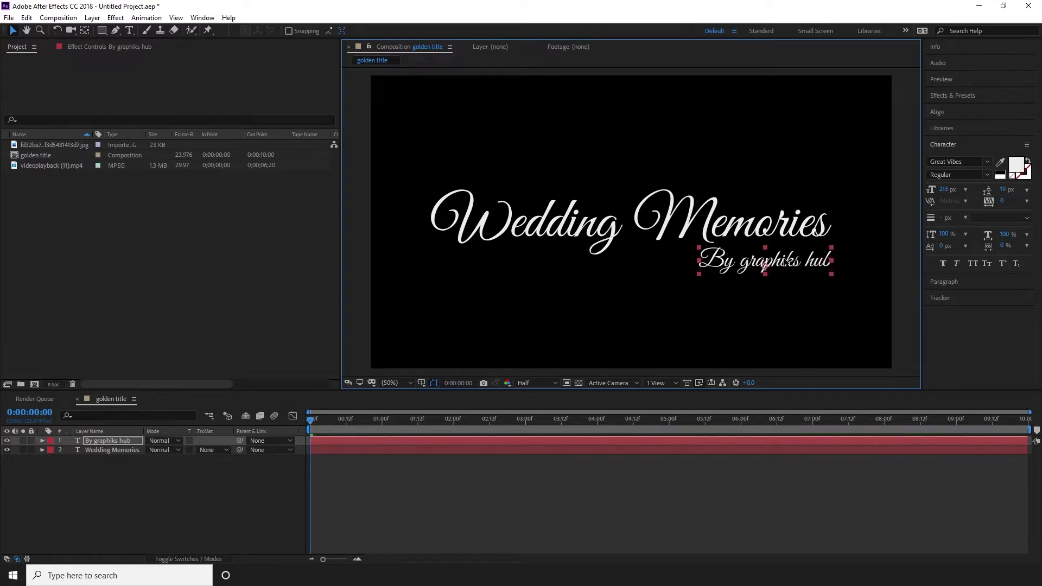
{"action": "left_click_drag", "start_coordinate": [833, 261], "coordinate": [811, 264]}
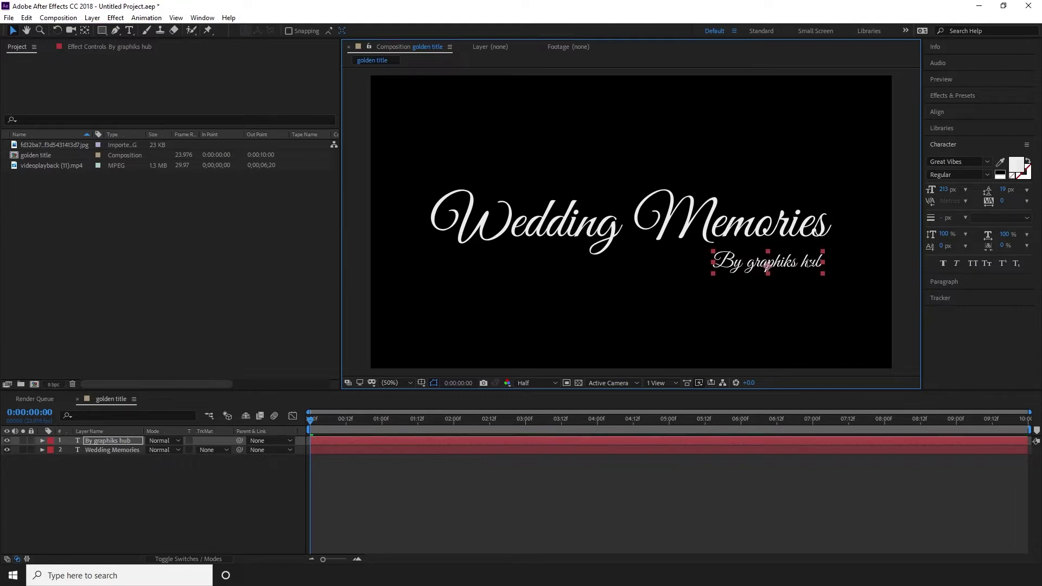
- Select both text layers together in the timeline
{"action": "mouse_move", "coordinate": [853, 191]}
{"action": "left_mouse_down"}
{"action": "mouse_move", "coordinate": [780, 266]}
{"action": "mouse_move", "coordinate": [788, 227]}
{"action": "left_mouse_up"}
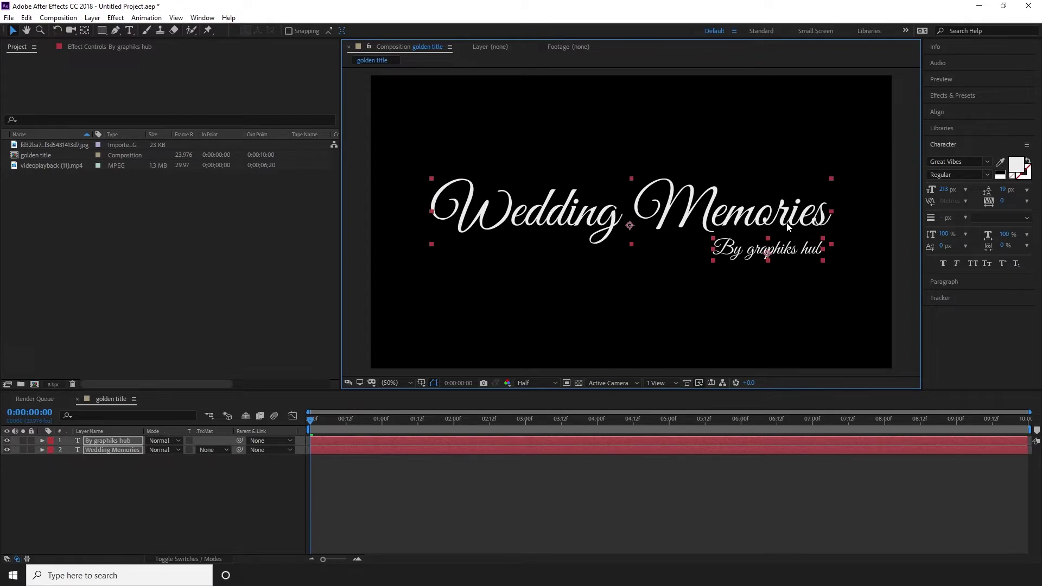
{"action": "left_click", "coordinate": [777, 216]}
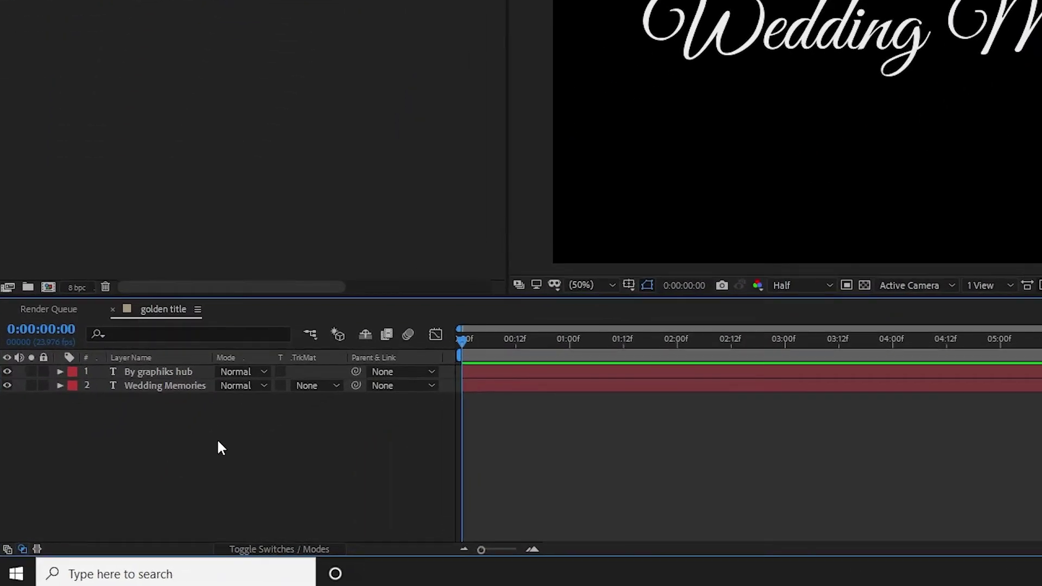
{"action": "left_click_drag", "start_coordinate": [149, 487], "coordinate": [103, 441]}
- Pre-compose both text layers into 'title' using Move all attributes
{"action": "left_click_drag", "start_coordinate": [152, 373], "coordinate": [152, 373]}
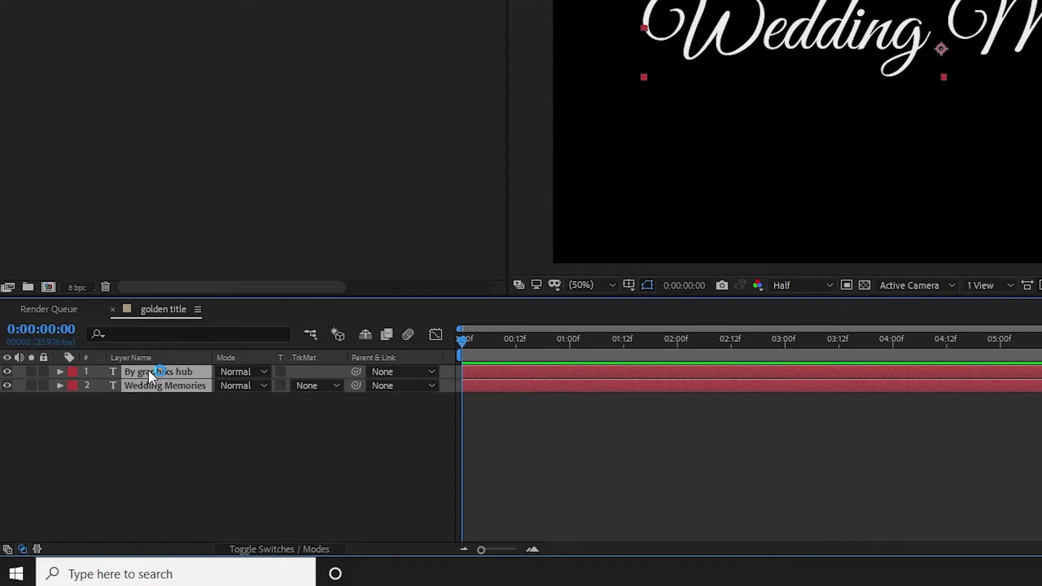
{"action": "right_click", "coordinate": [148, 370]}
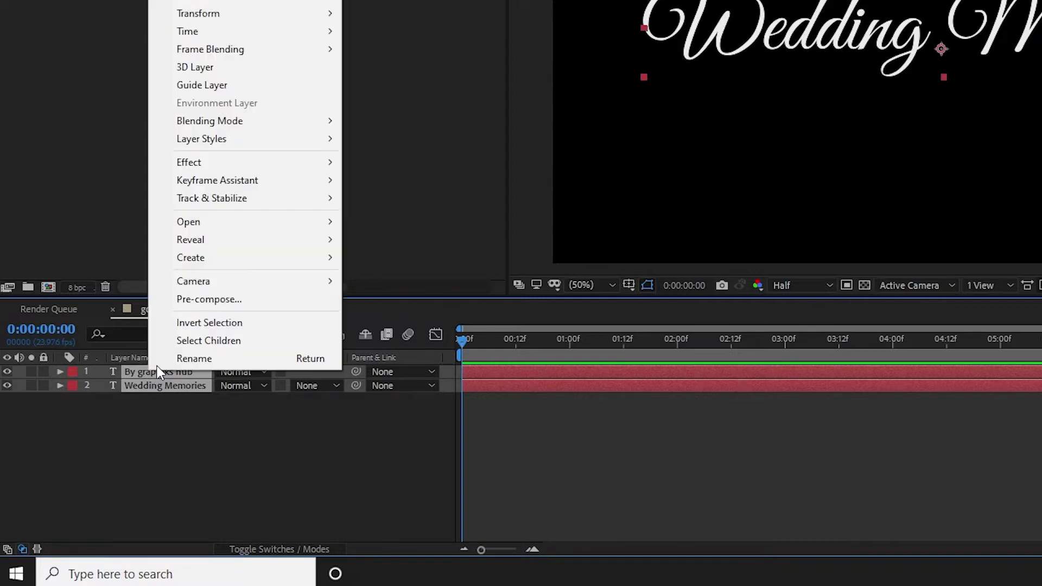
{"action": "left_click", "coordinate": [209, 300]}
{"action": "type", "text": "title"}
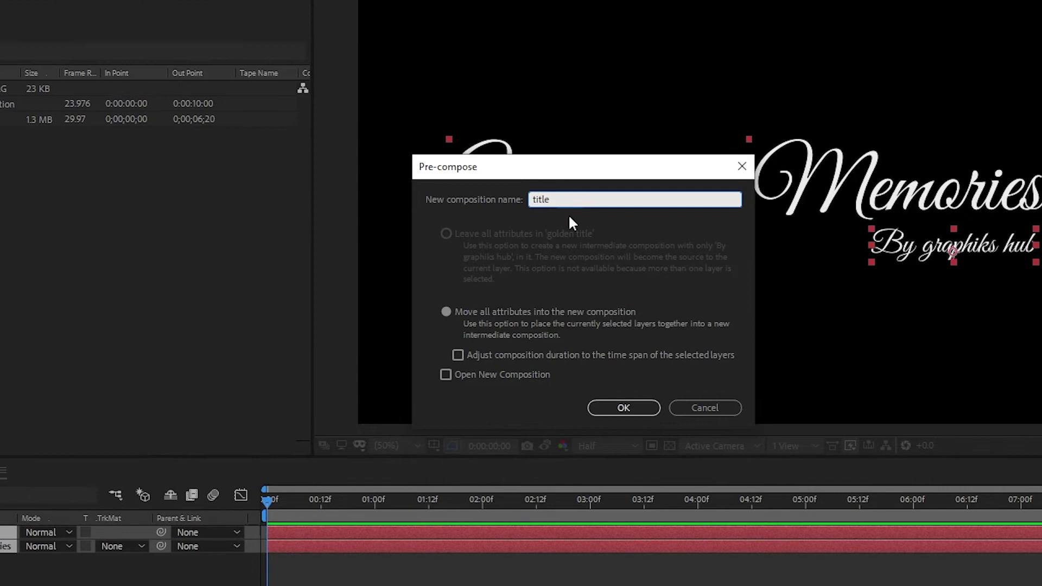
{"action": "left_click", "coordinate": [445, 312]}
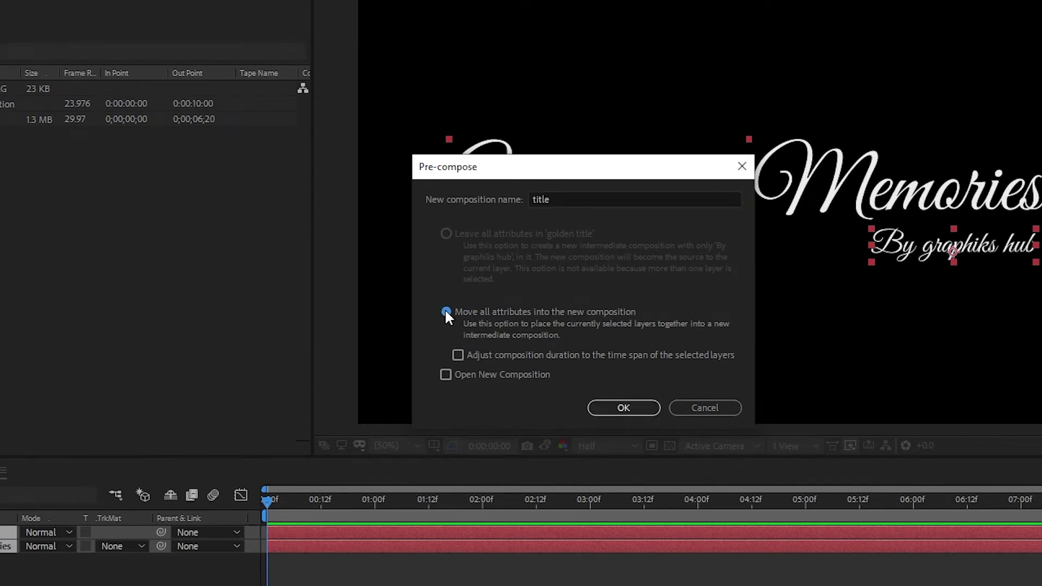
{"action": "left_click", "coordinate": [640, 411]}
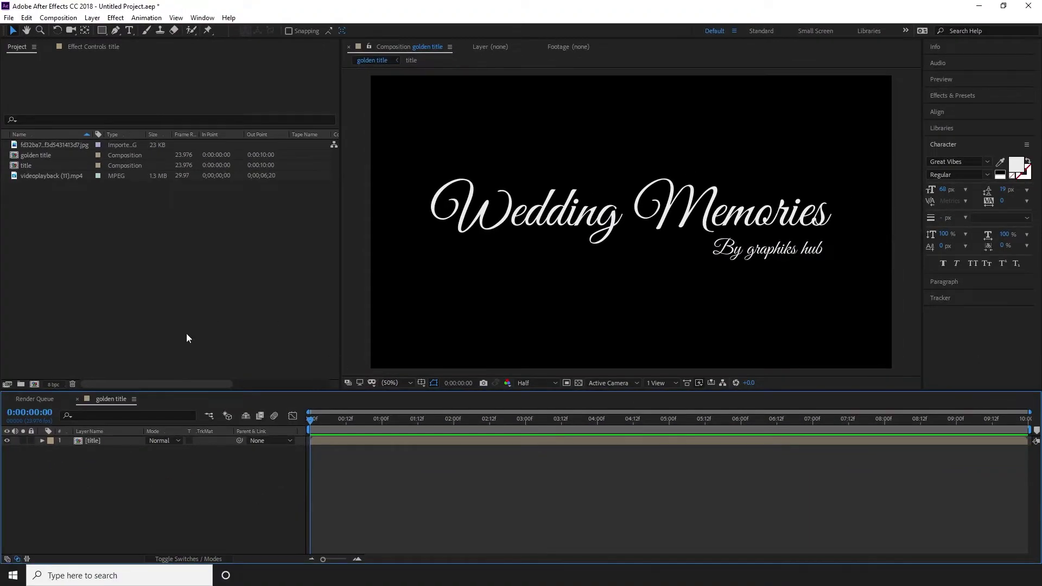
- Place the pillar JPG below the title layer and scale it down slightly
{"action": "left_click", "coordinate": [18, 145]}
{"action": "left_click_drag", "start_coordinate": [55, 144], "coordinate": [115, 455]}
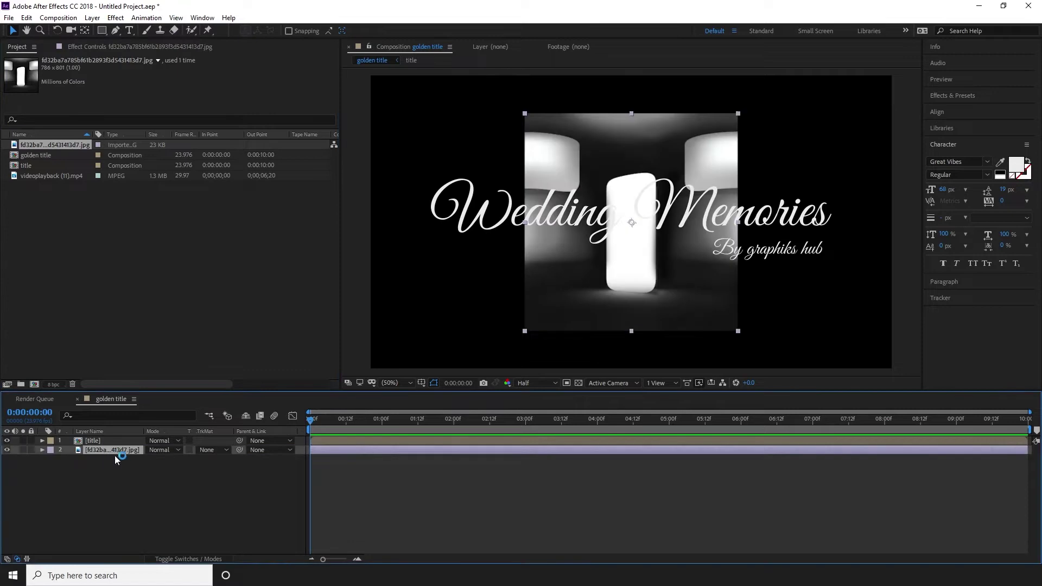
{"action": "left_click", "coordinate": [130, 450]}
{"action": "mouse_move", "coordinate": [739, 115]}
{"action": "left_mouse_down"}
{"action": "mouse_move", "coordinate": [719, 134]}
{"action": "mouse_move", "coordinate": [791, 227]}
{"action": "mouse_move", "coordinate": [734, 154]}
{"action": "mouse_move", "coordinate": [777, 140]}
{"action": "left_mouse_up"}
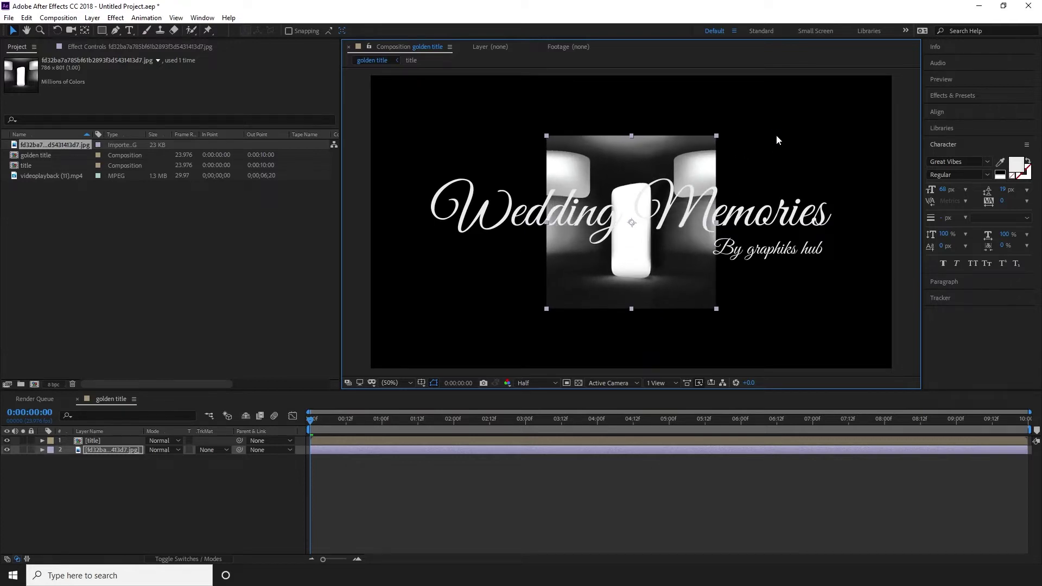
{"action": "left_click", "coordinate": [945, 94]}
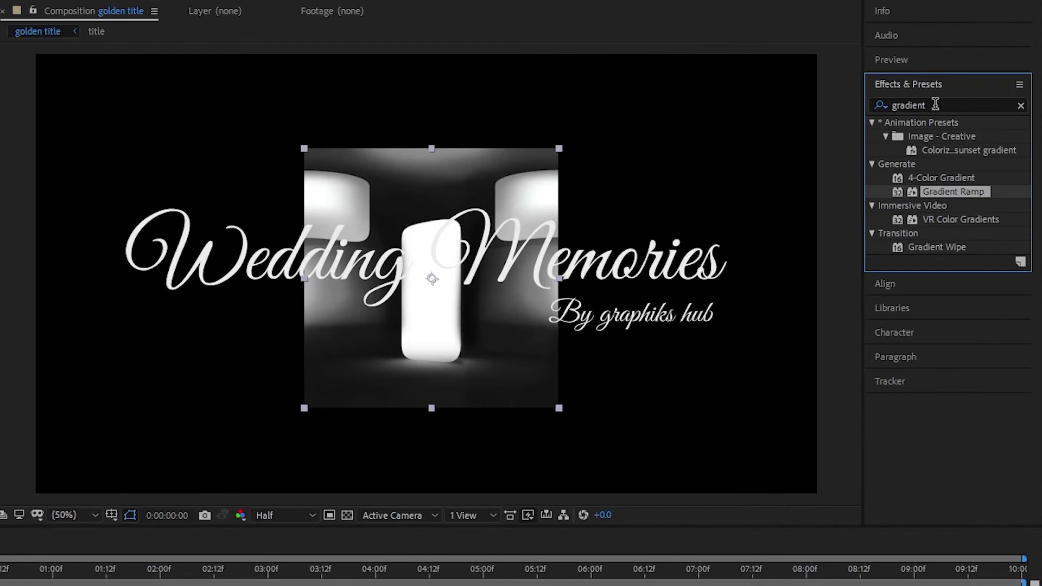
- Search 'motion t' and drag Stylize > Motion Tile onto the pillar image layer
{"action": "left_click", "coordinate": [898, 110]}
{"action": "type", "text": "motion t"}
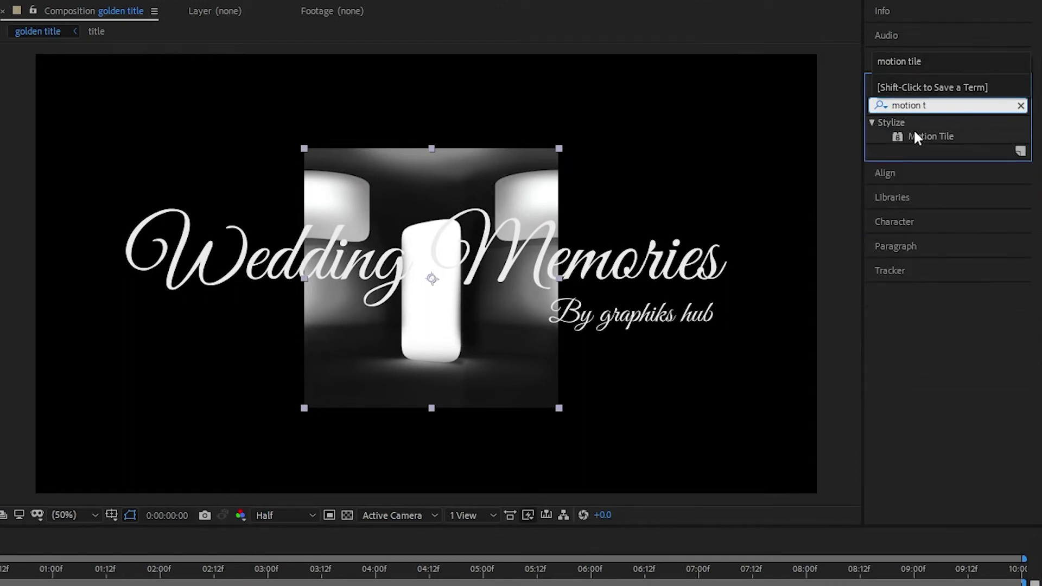
{"action": "left_click_drag", "start_coordinate": [922, 135], "coordinate": [372, 320]}
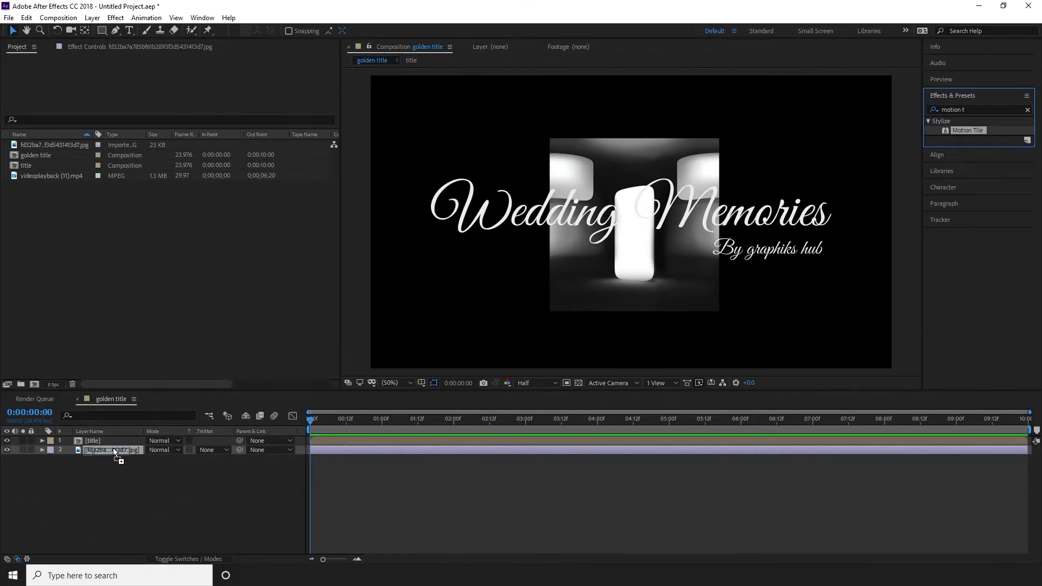
{"action": "left_click_drag", "start_coordinate": [371, 320], "coordinate": [112, 447]}
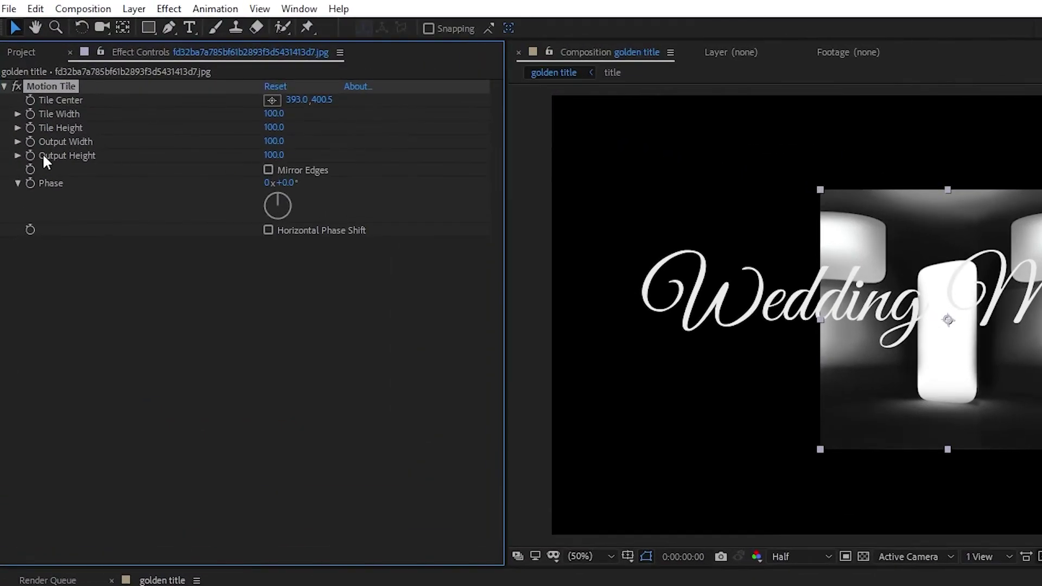
- Set Motion Tile Output Width to 280 and set a starting Tile Center keyframe
{"action": "left_click_drag", "start_coordinate": [271, 142], "coordinate": [320, 142]}
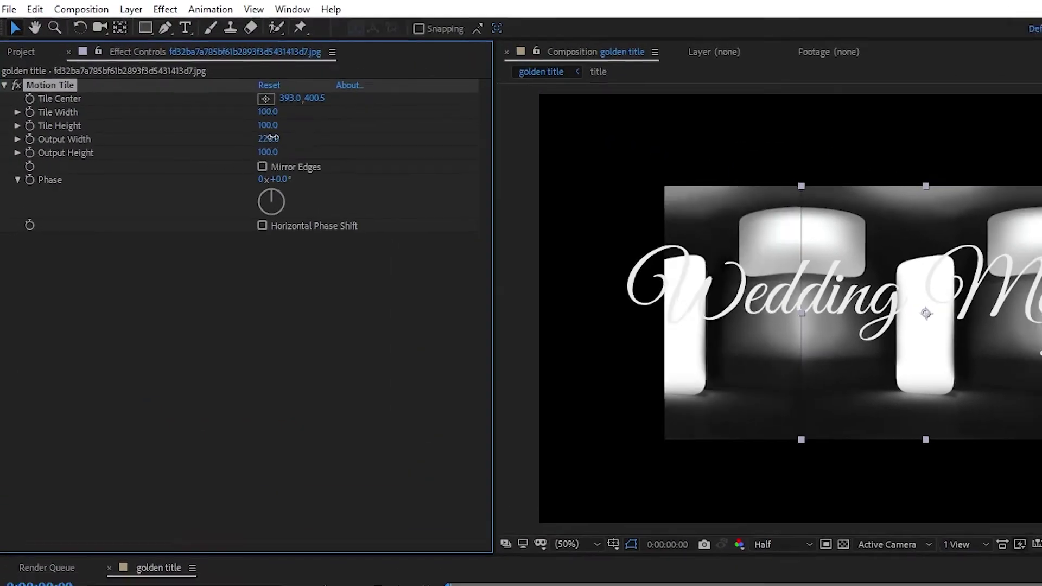
{"action": "left_click_drag", "start_coordinate": [193, 106], "coordinate": [187, 106]}
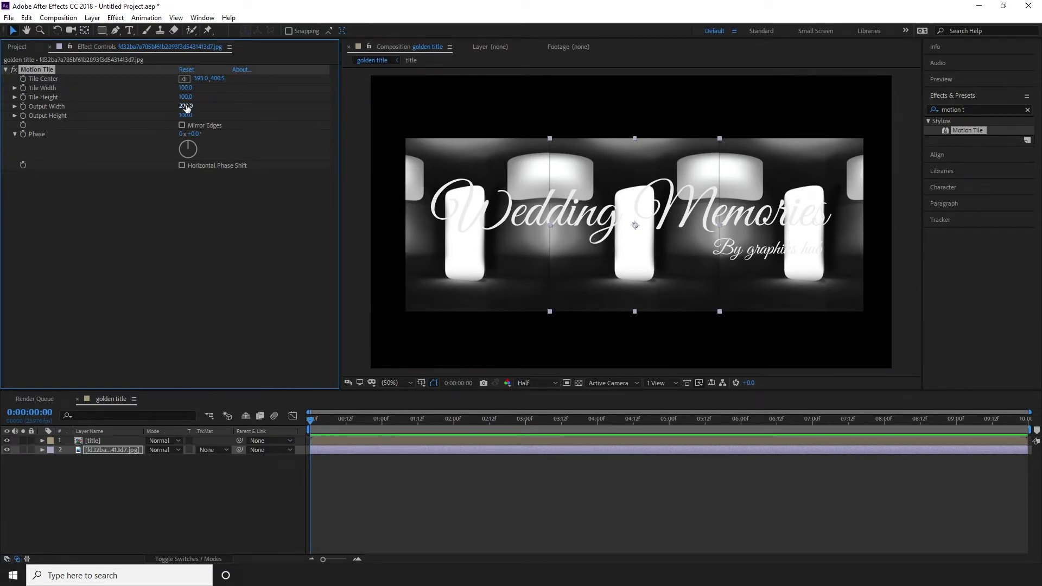
{"action": "left_click_drag", "start_coordinate": [180, 107], "coordinate": [185, 106]}
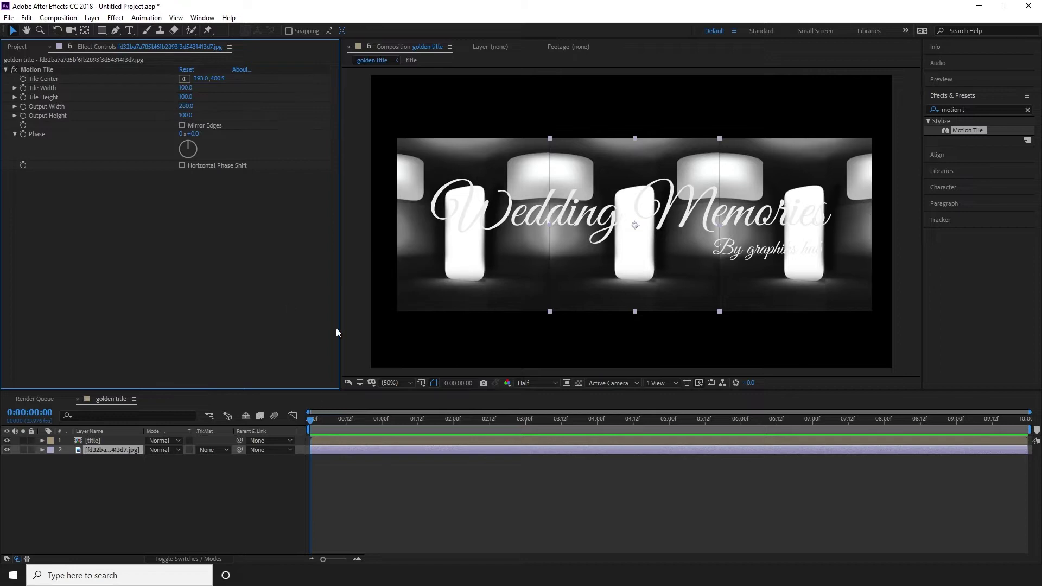
{"action": "left_click", "coordinate": [330, 430]}
{"action": "left_click_drag", "start_coordinate": [335, 427], "coordinate": [303, 430]}
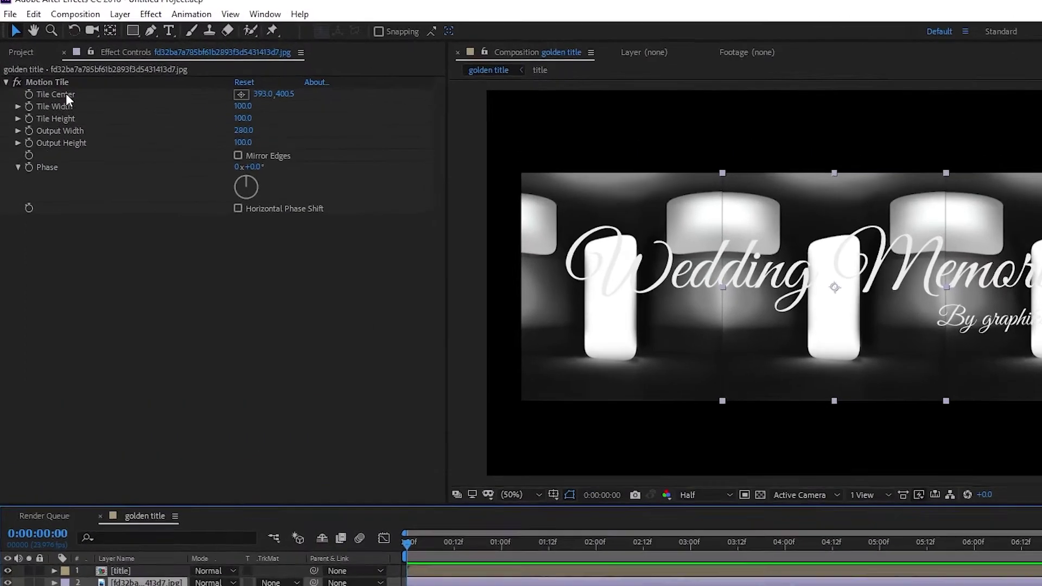
{"action": "left_click", "coordinate": [23, 78]}
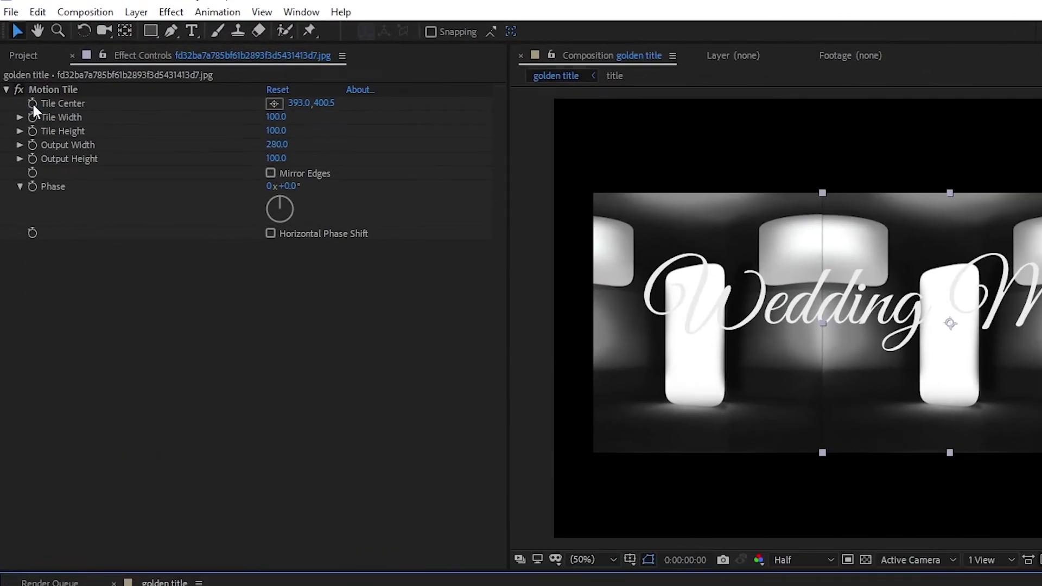
{"action": "left_click", "coordinate": [32, 103]}
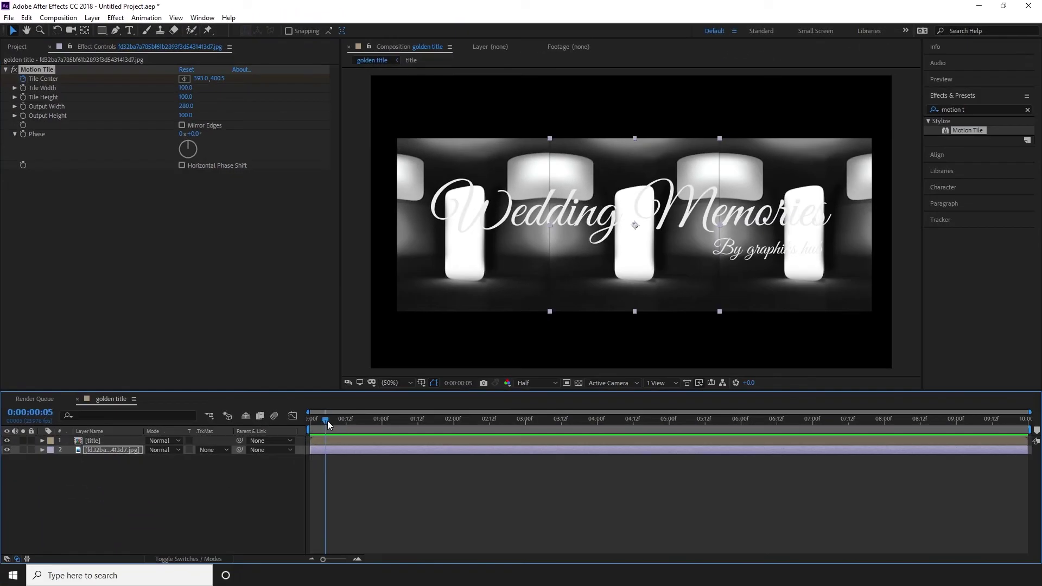
- Keyframe Tile Center at the last frame so it slides from 393 to 1507, then preview
{"action": "left_click_drag", "start_coordinate": [327, 421], "coordinate": [886, 423]}
{"action": "key", "text": "End"}
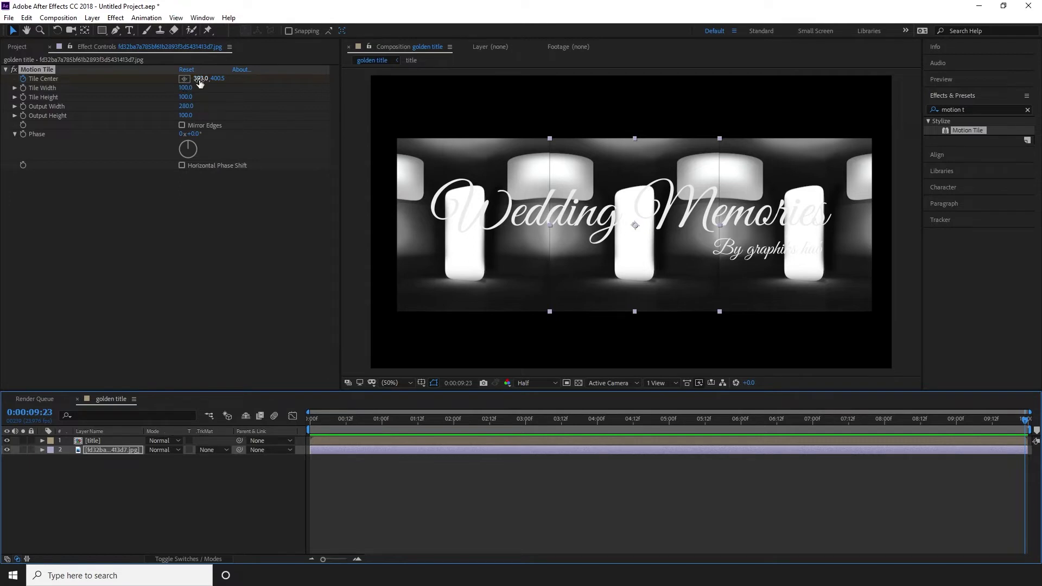
{"action": "left_click_drag", "start_coordinate": [199, 82], "coordinate": [810, 101]}
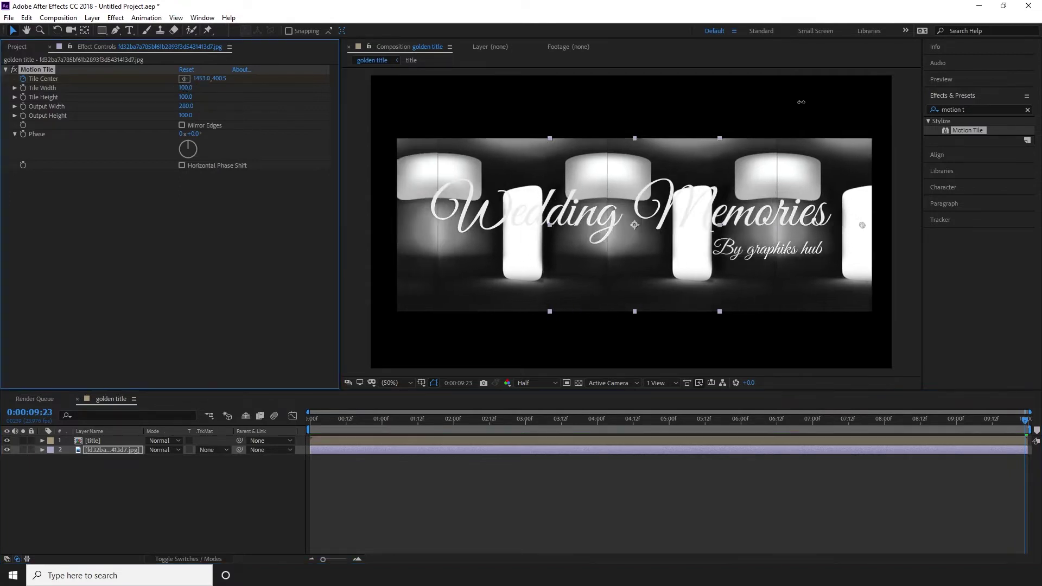
{"action": "left_click_drag", "start_coordinate": [202, 80], "coordinate": [220, 85]}
{"action": "key", "text": "Home"}
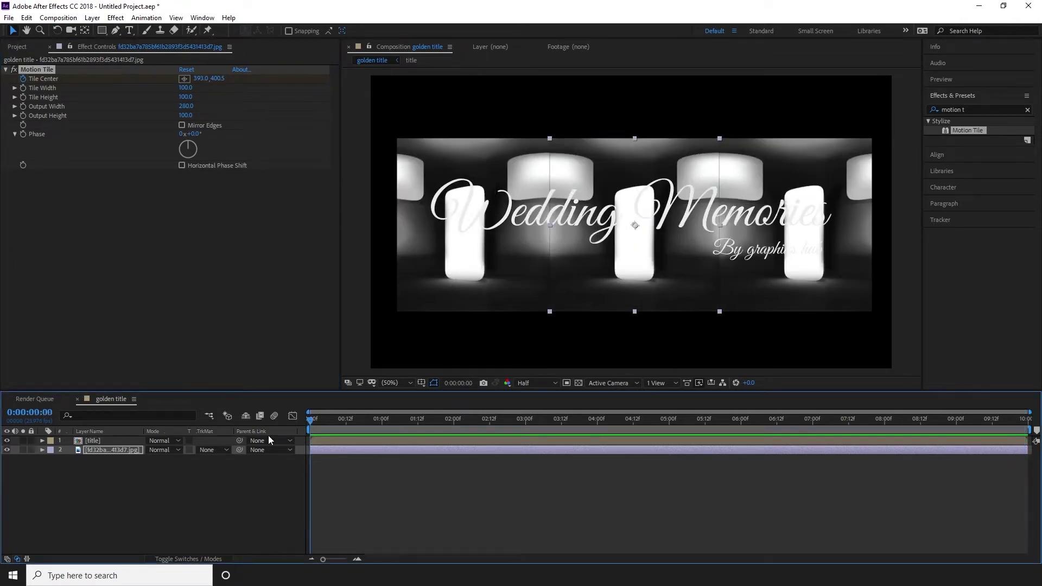
{"action": "key", "text": "space"}
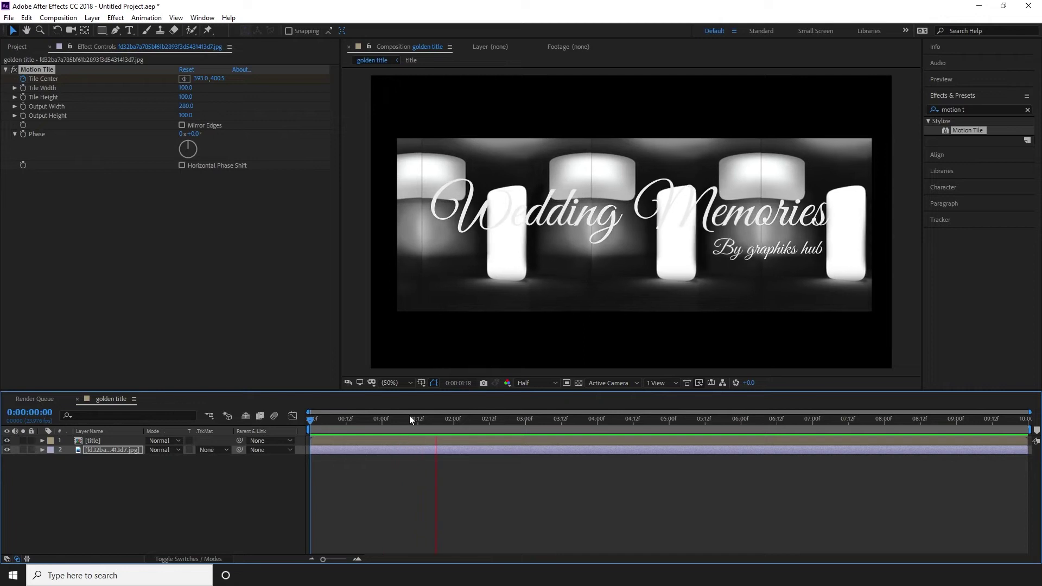
{"action": "left_click", "coordinate": [112, 451]}
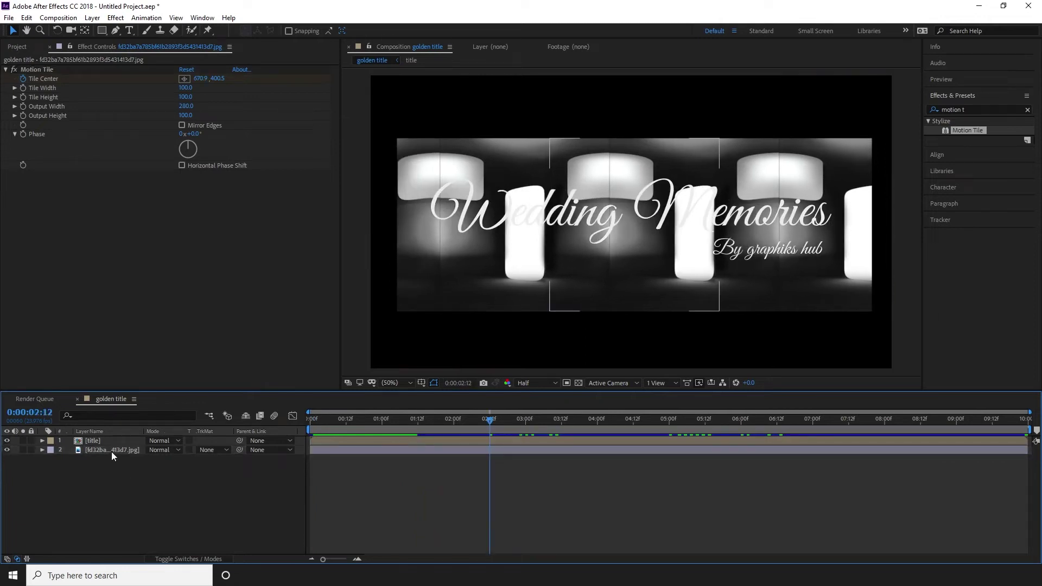
{"action": "left_click", "coordinate": [111, 450]}
- Pre-compose the pillar background image layer into a new composition named 'light bg'
{"action": "right_click", "coordinate": [112, 450]}
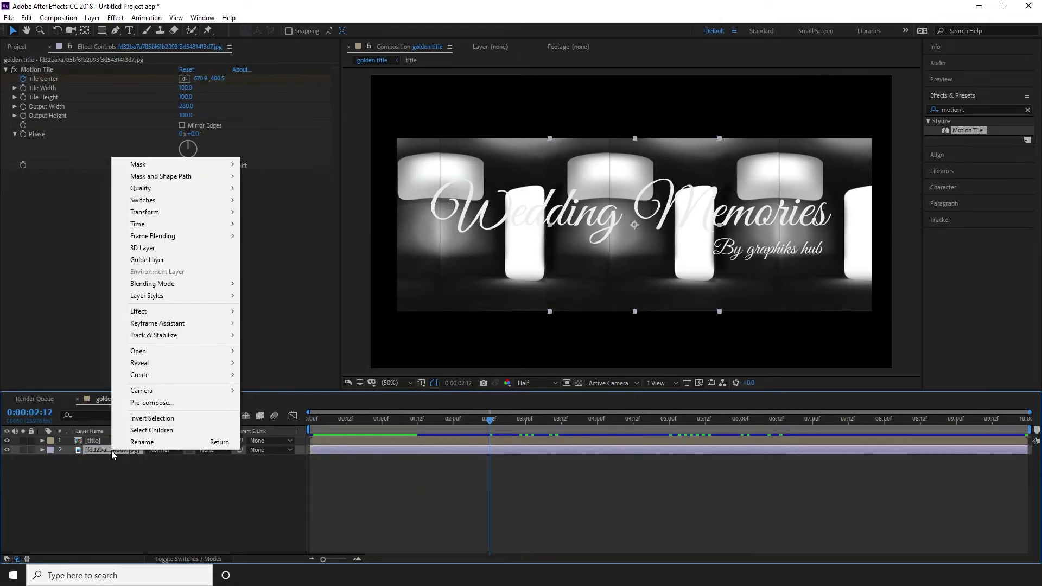
{"action": "left_click", "coordinate": [157, 404]}
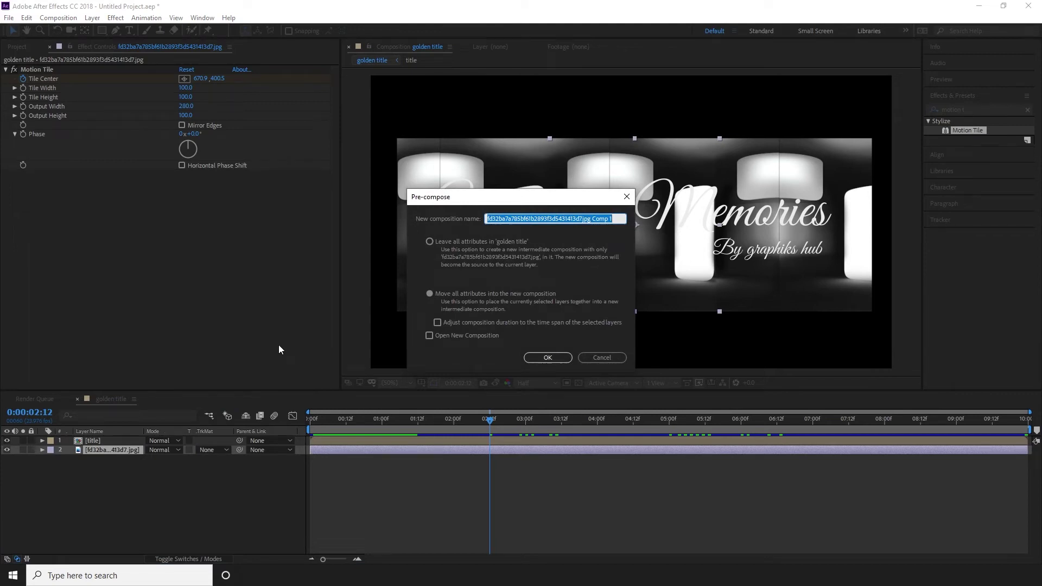
{"action": "type", "text": "l"}
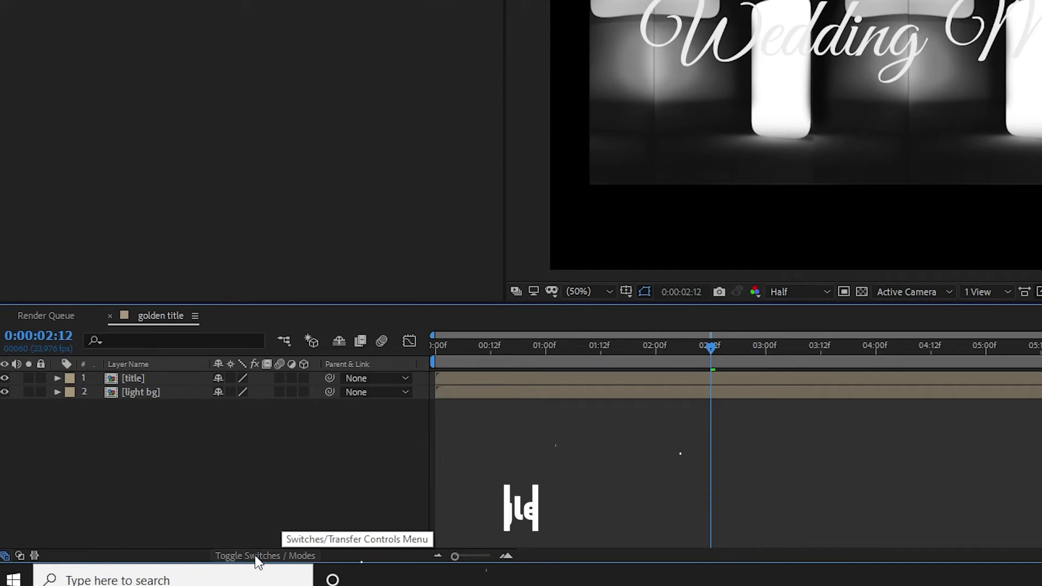
- Set light bg's track matte to Alpha Matte 'title' and preview an earlier frame
{"action": "left_click", "coordinate": [257, 561]}
{"action": "key", "text": "F4"}
{"action": "key", "text": "F4"}
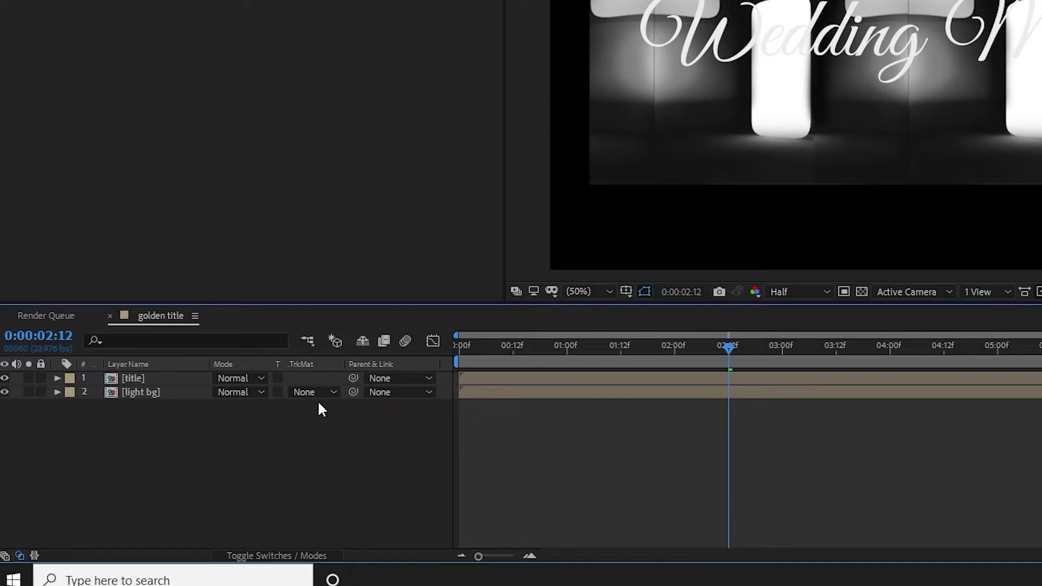
{"action": "left_click", "coordinate": [322, 394]}
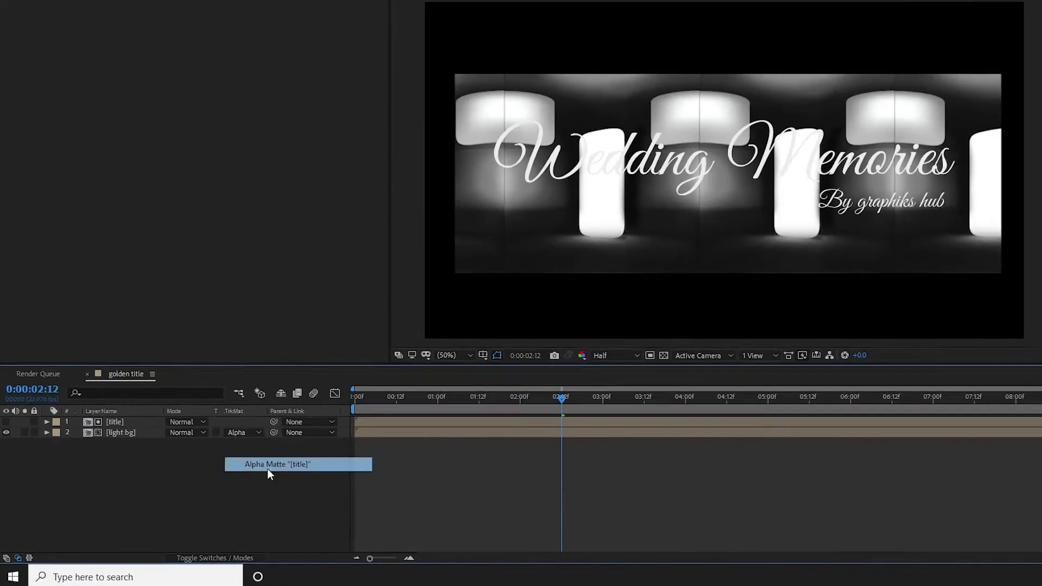
{"action": "left_click", "coordinate": [346, 441]}
{"action": "mouse_move", "coordinate": [443, 426]}
{"action": "left_mouse_down"}
{"action": "mouse_move", "coordinate": [360, 448]}
{"action": "mouse_move", "coordinate": [367, 443]}
{"action": "left_mouse_up"}
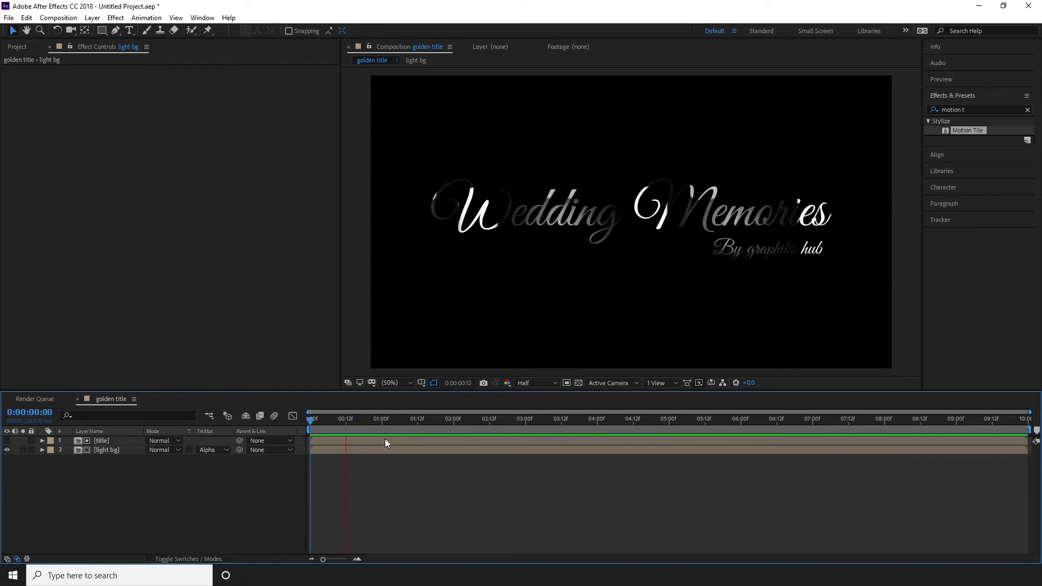
{"action": "left_click", "coordinate": [108, 452]}
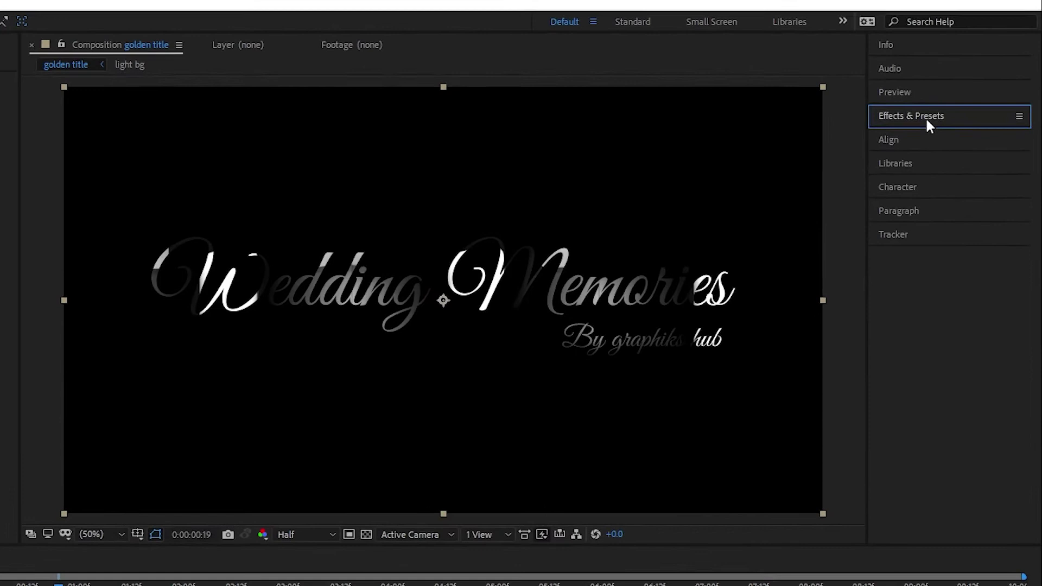
- Search 'cc glass' in Effects & Presets and drop CC Glass onto the light bg layer
{"action": "left_click", "coordinate": [965, 103]}
{"action": "left_click", "coordinate": [880, 143]}
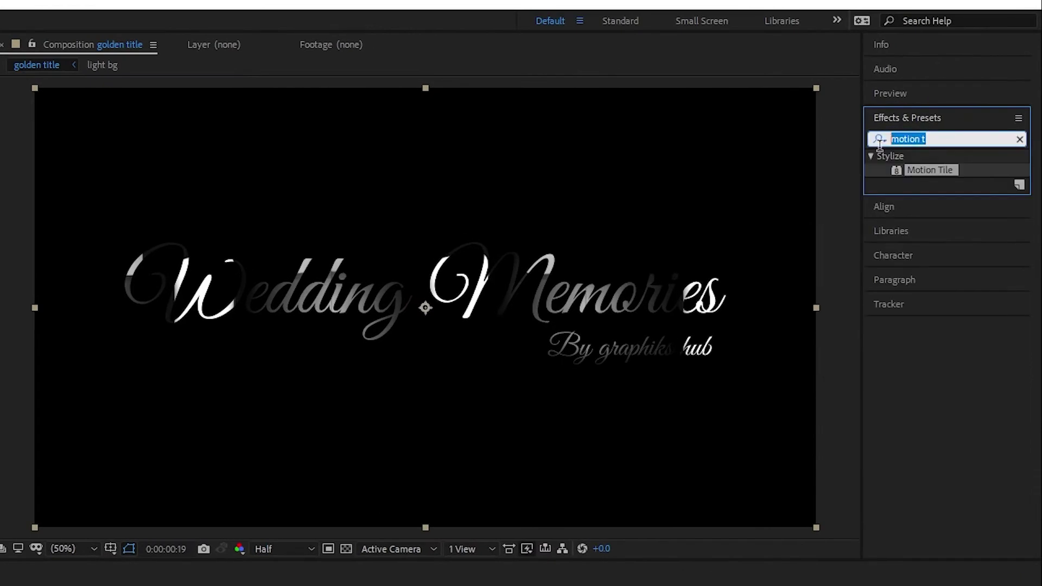
{"action": "type", "text": "c"}
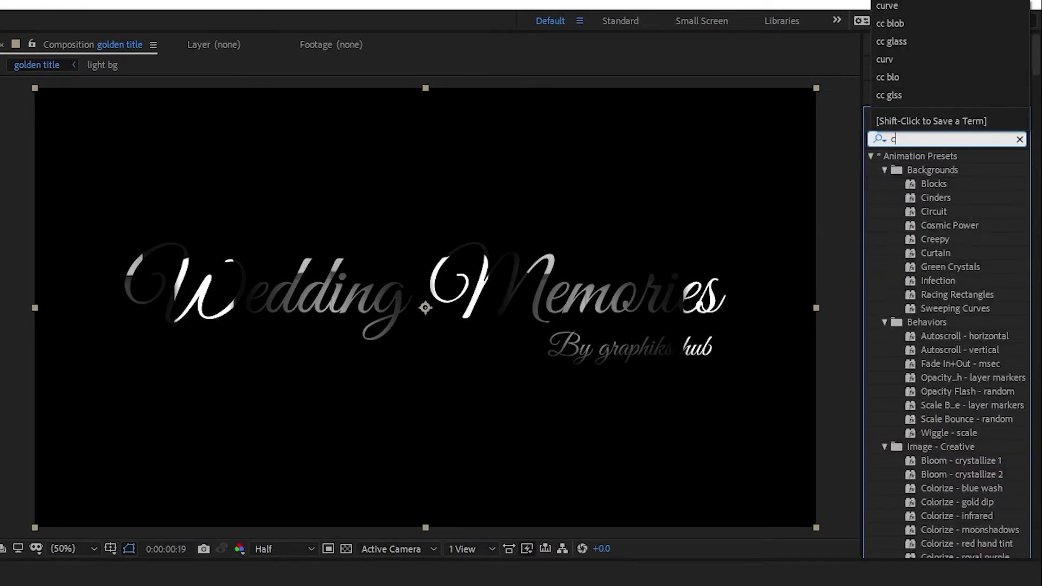
{"action": "type", "text": "c gl"}
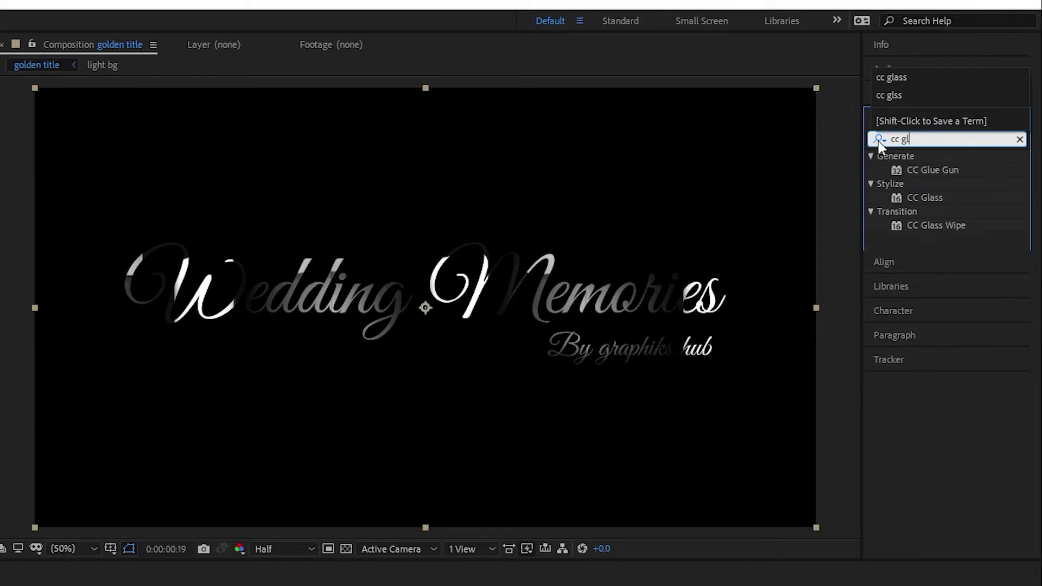
{"action": "type", "text": "ass"}
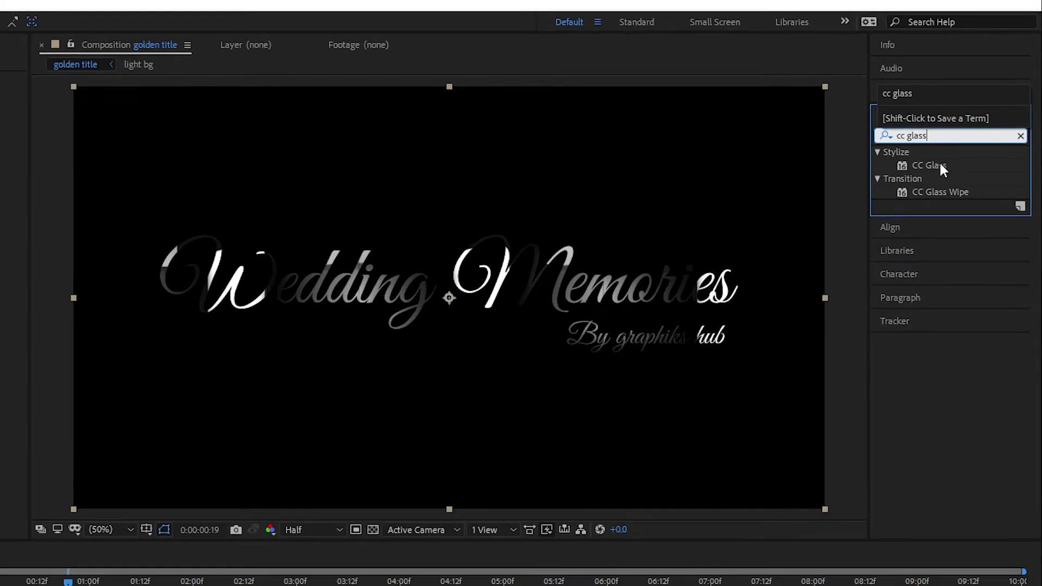
{"action": "left_click_drag", "start_coordinate": [925, 170], "coordinate": [739, 234]}
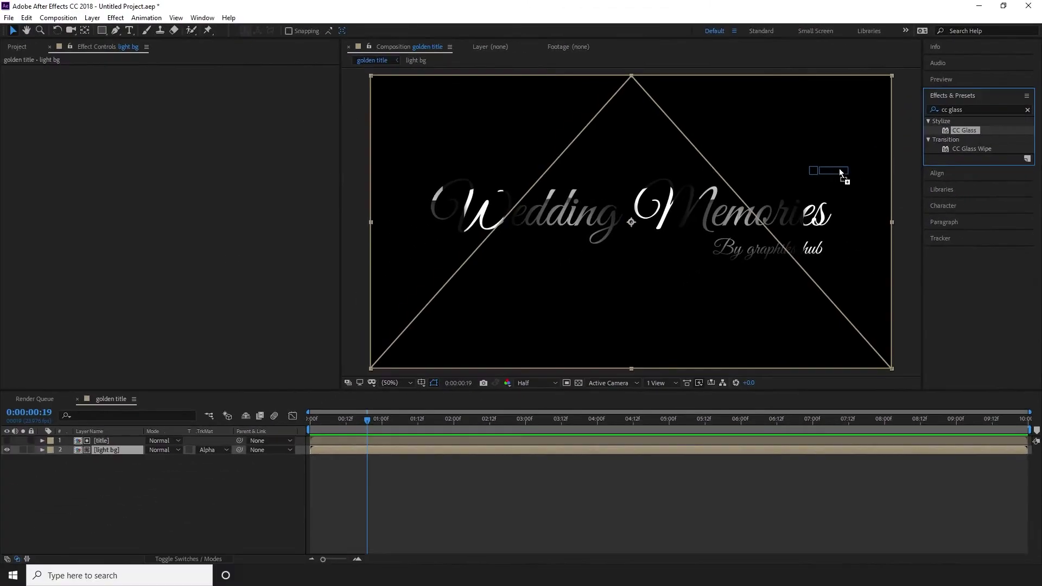
{"action": "left_click_drag", "start_coordinate": [841, 173], "coordinate": [107, 451]}
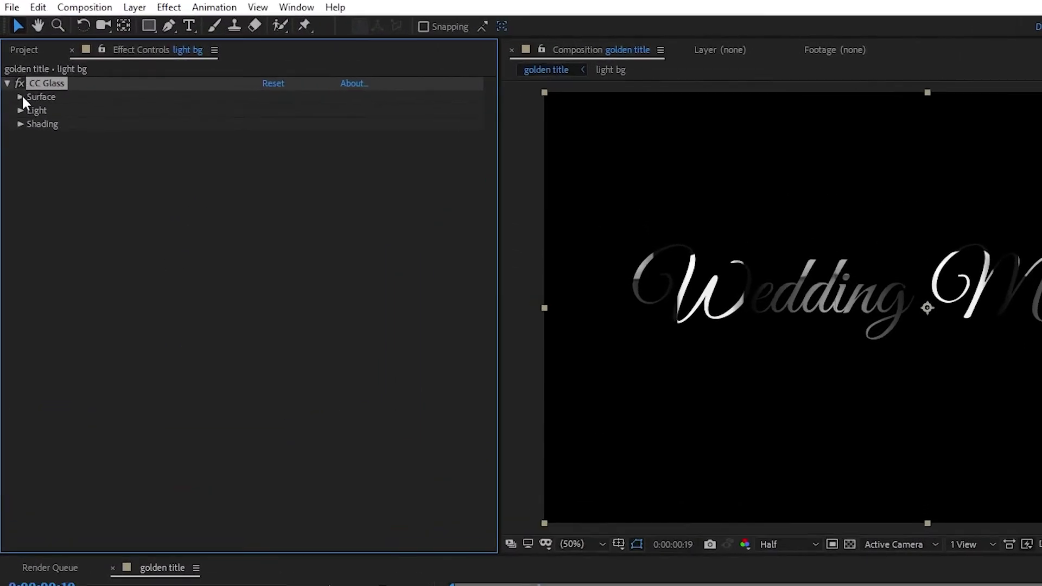
- Use the title as CC Glass's bump map, with softness 5 and height 75
{"action": "left_click", "coordinate": [21, 98]}
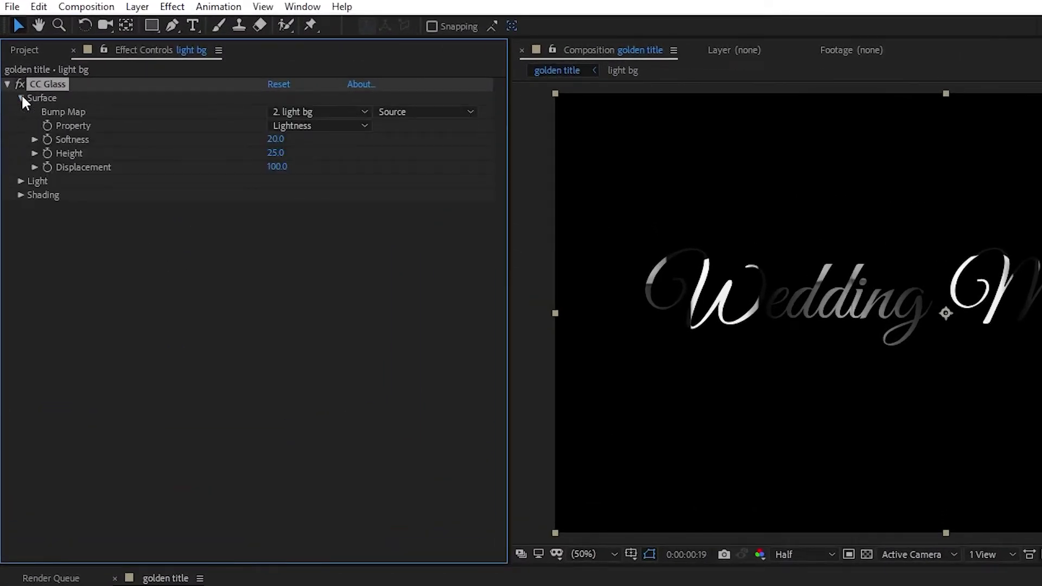
{"action": "left_click", "coordinate": [315, 112]}
{"action": "left_click", "coordinate": [327, 158]}
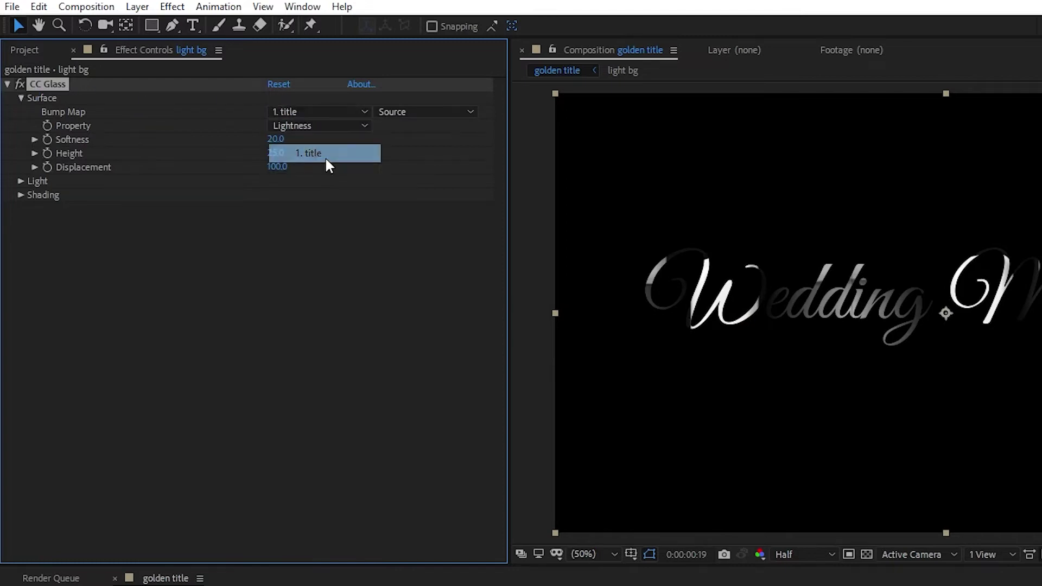
{"action": "left_click_drag", "start_coordinate": [275, 138], "coordinate": [127, 165]}
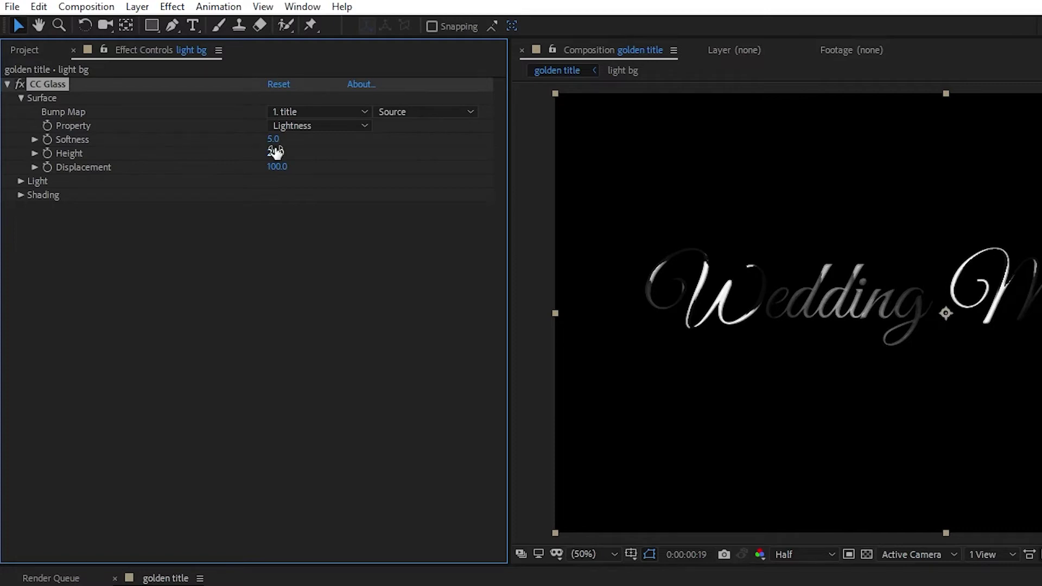
{"action": "mouse_move", "coordinate": [276, 152]}
{"action": "left_mouse_down"}
{"action": "mouse_move", "coordinate": [321, 148]}
{"action": "mouse_move", "coordinate": [257, 171]}
{"action": "left_mouse_up"}
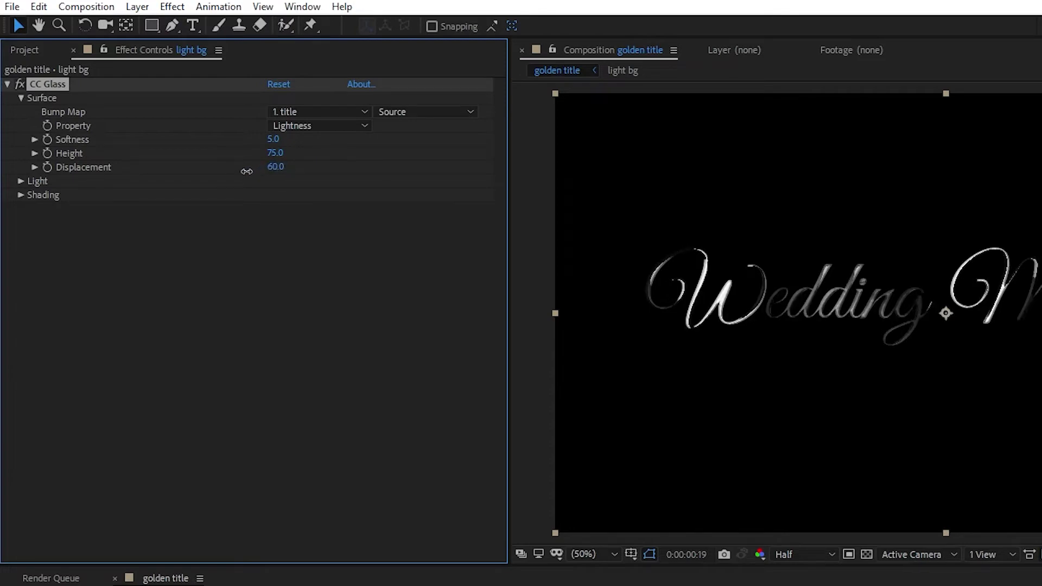
- Set the CC Glass displacement to exactly 50
{"action": "mouse_move", "coordinate": [257, 172]}
{"action": "left_mouse_down"}
{"action": "mouse_move", "coordinate": [274, 168]}
{"action": "mouse_move", "coordinate": [247, 172]}
{"action": "left_mouse_up"}
{"action": "left_click_drag", "start_coordinate": [246, 173], "coordinate": [243, 172]}
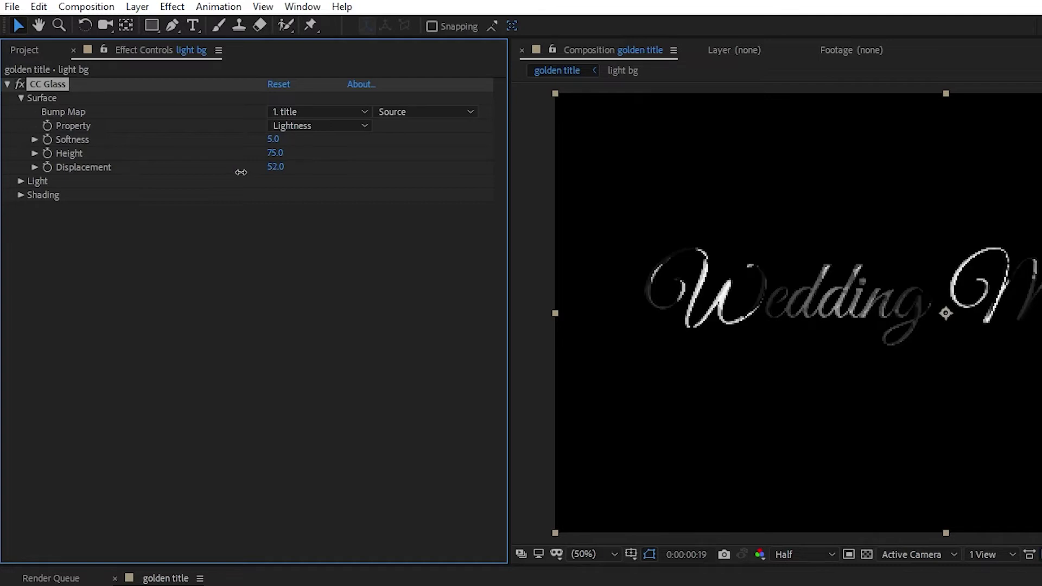
{"action": "left_click_drag", "start_coordinate": [241, 173], "coordinate": [240, 172]}
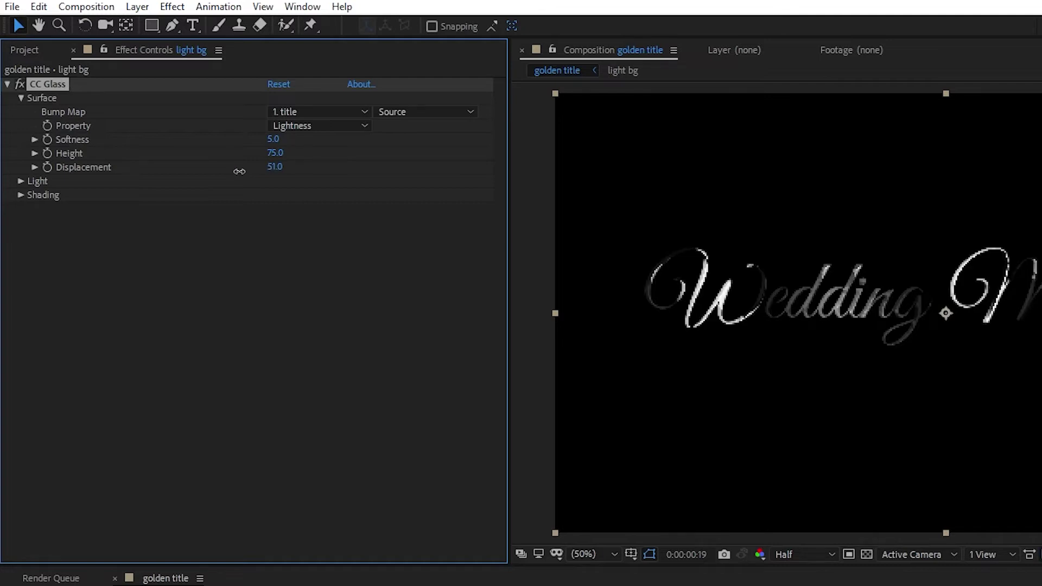
{"action": "left_click", "coordinate": [278, 168]}
{"action": "type", "text": "50"}
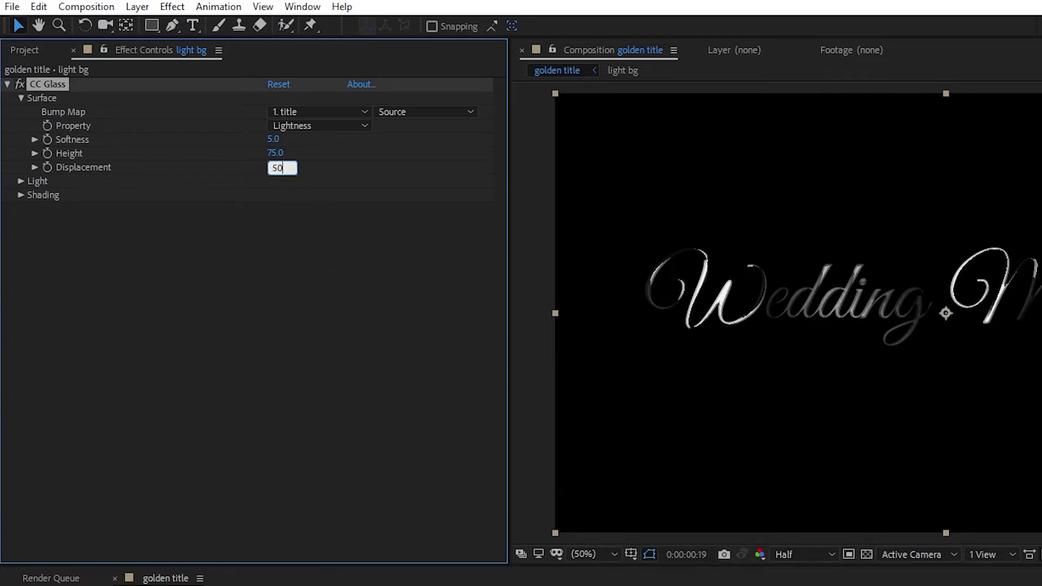
{"action": "left_click", "coordinate": [302, 243]}
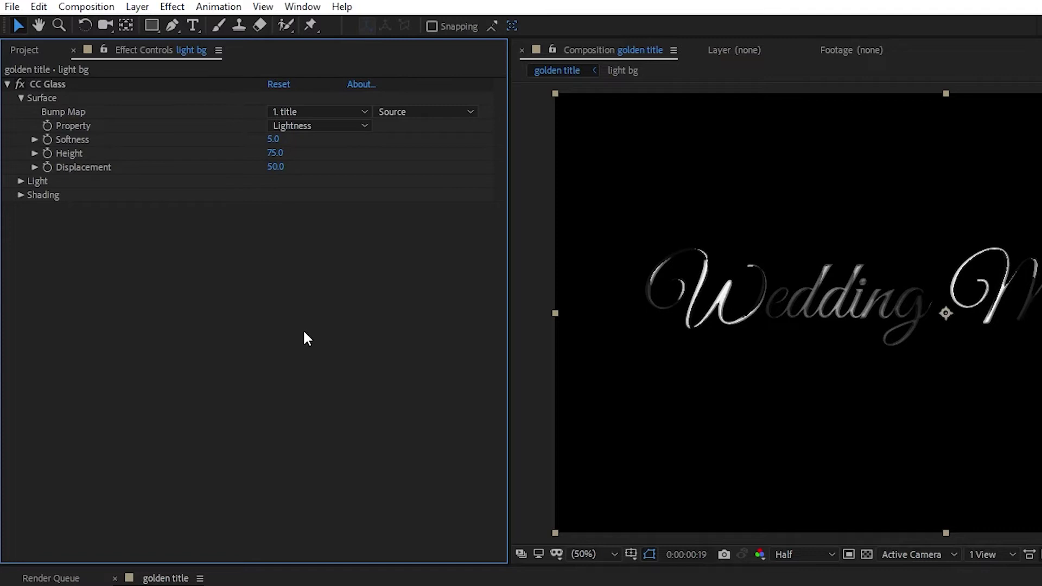
- Lower the CC Glass light intensity
{"action": "left_click", "coordinate": [20, 181]}
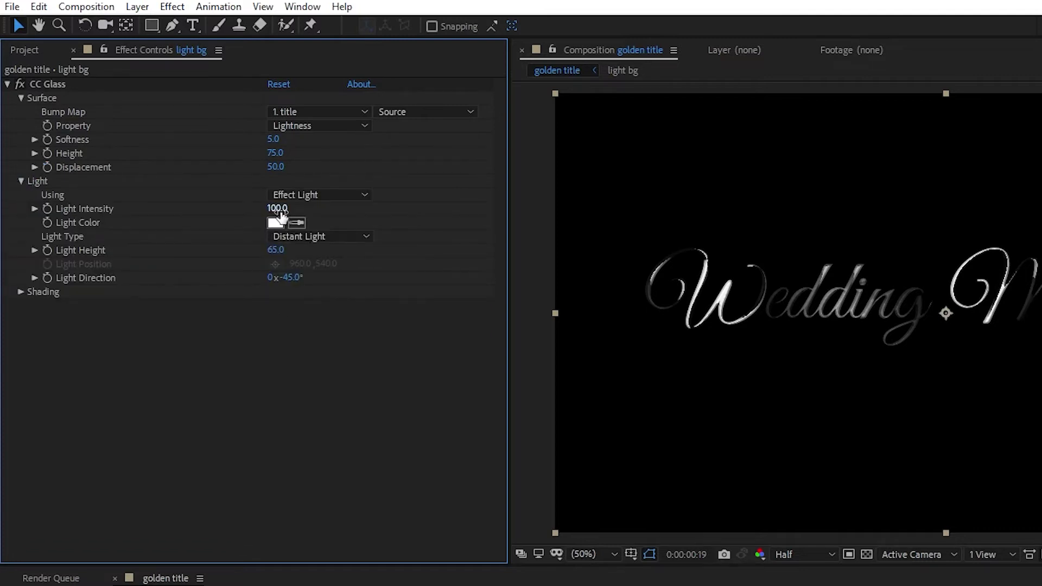
{"action": "left_click_drag", "start_coordinate": [277, 207], "coordinate": [269, 208]}
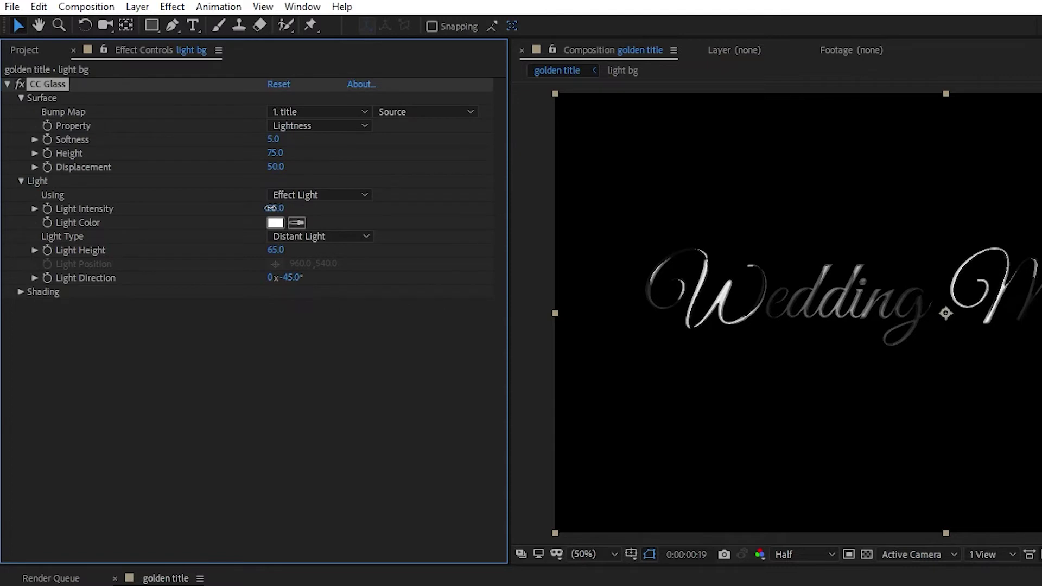
{"action": "left_click", "coordinate": [275, 209]}
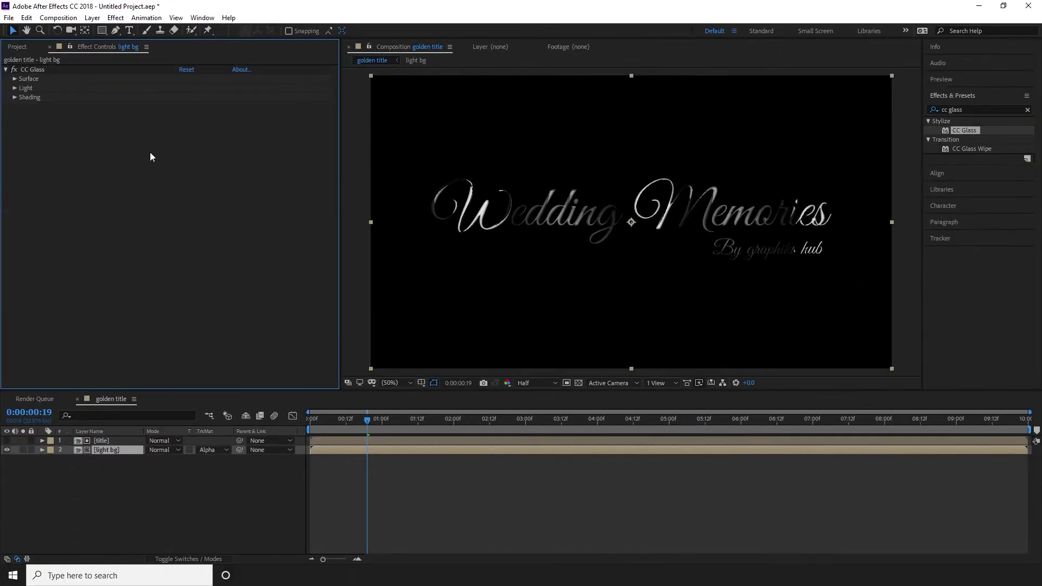
- Search 'blob' in Effects & Presets and drop CC Blobbylize onto the light bg layer
{"action": "left_click_drag", "start_coordinate": [964, 109], "coordinate": [945, 107]}
{"action": "type", "text": "blob"}
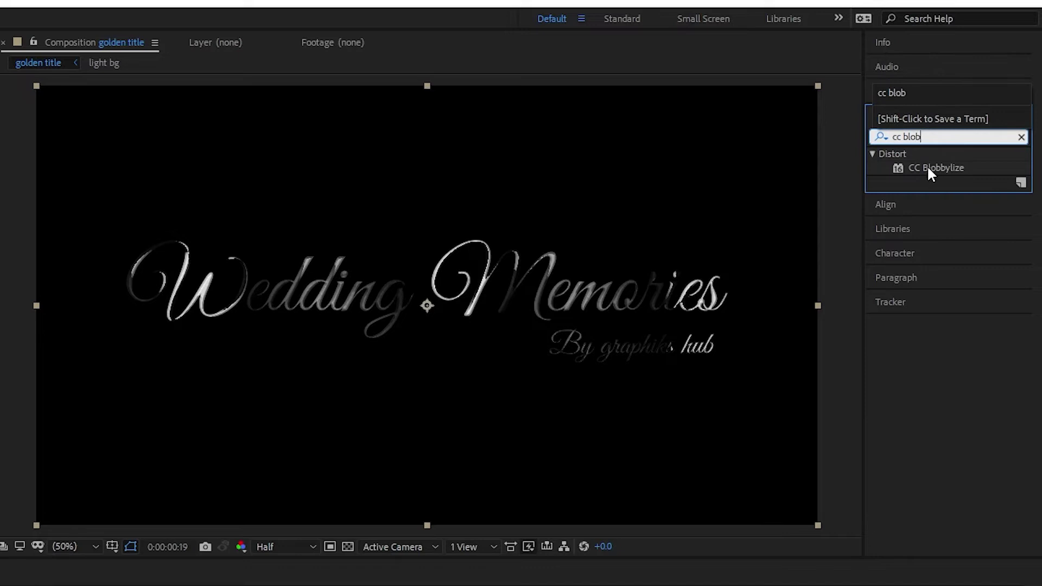
{"action": "left_click_drag", "start_coordinate": [930, 166], "coordinate": [263, 298]}
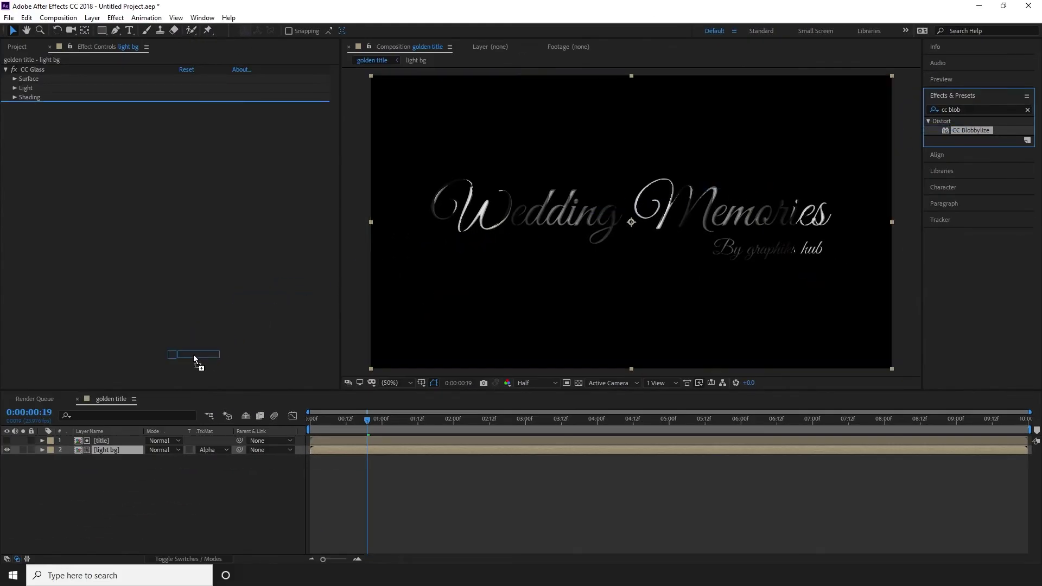
{"action": "left_click_drag", "start_coordinate": [193, 358], "coordinate": [105, 451]}
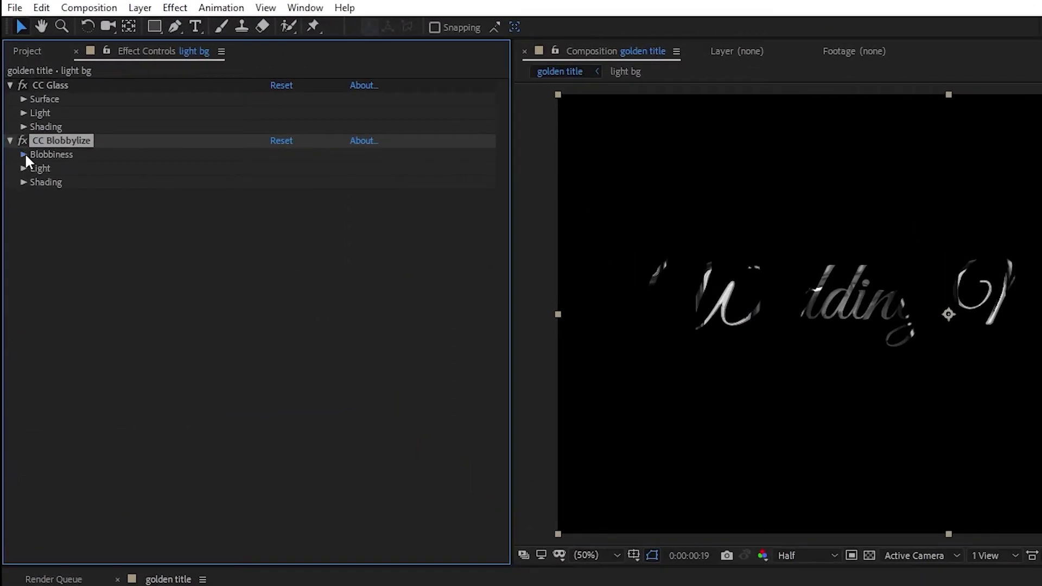
- Set CC Blobbylize to blob from the title layer with softness 1.5
{"action": "left_click", "coordinate": [24, 155]}
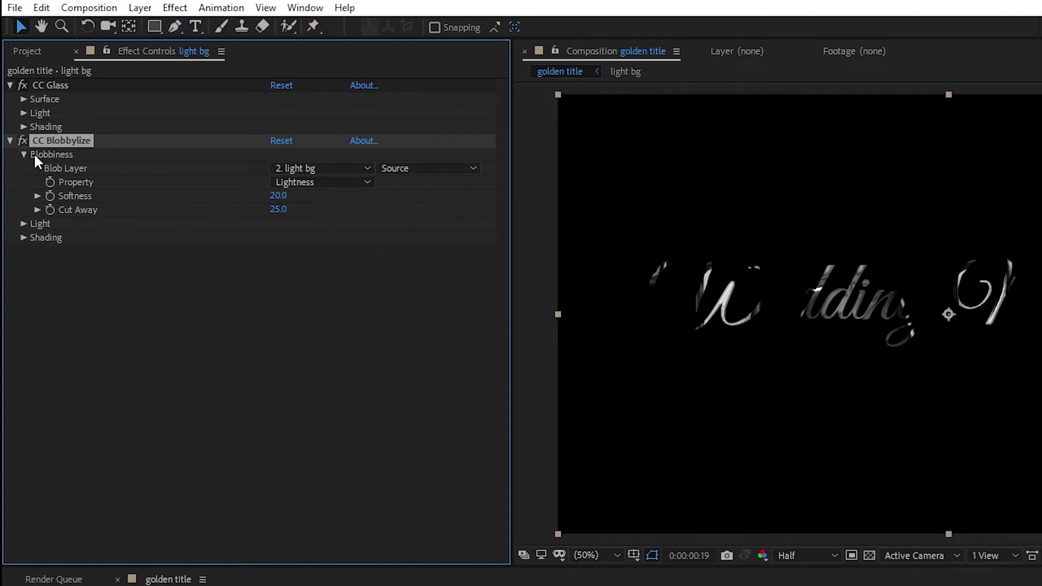
{"action": "left_click", "coordinate": [312, 168]}
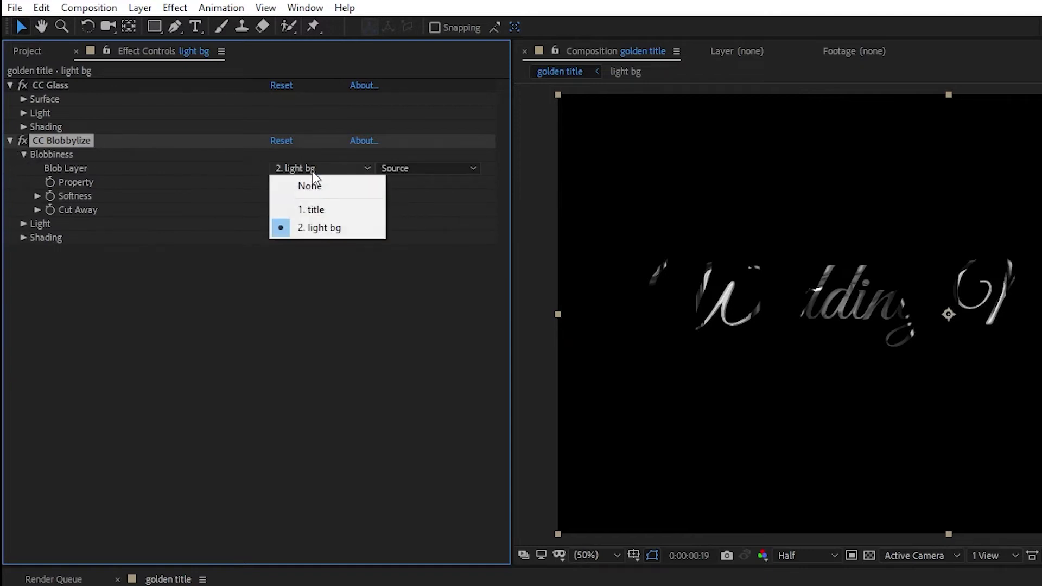
{"action": "left_click", "coordinate": [320, 211]}
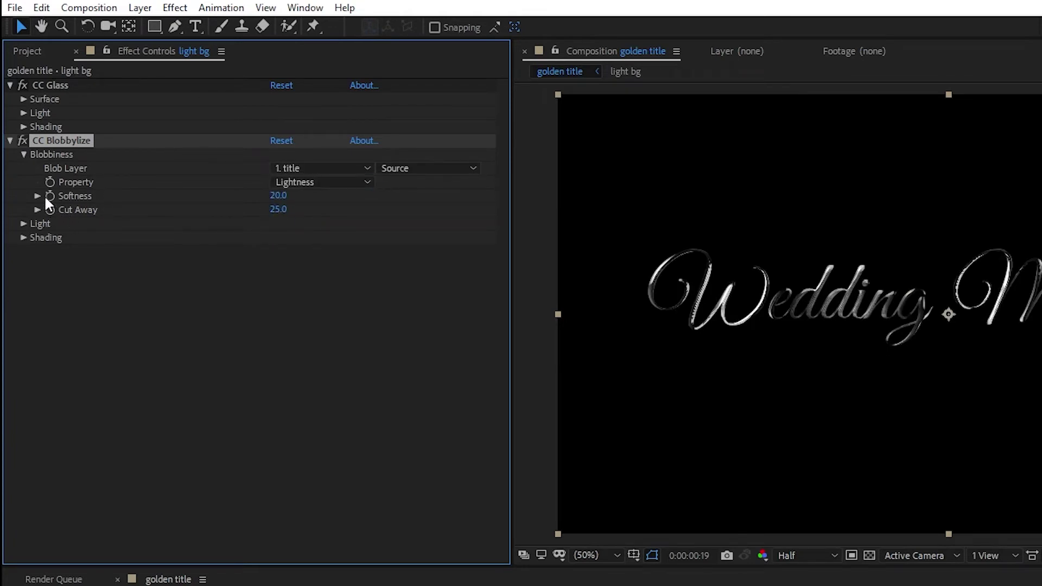
{"action": "left_click_drag", "start_coordinate": [278, 195], "coordinate": [256, 195]}
{"action": "left_click", "coordinate": [283, 195]}
{"action": "type", "text": "1.5"}
{"action": "key", "text": "Return"}
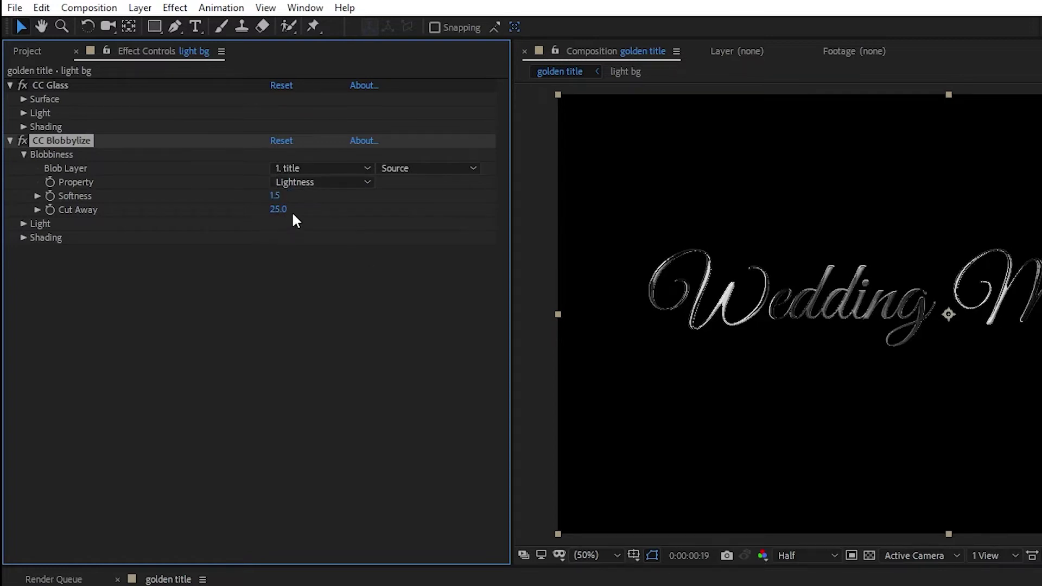
- Set CC Blobbylize light intensity to 55, then collapse CC Blobbylize and CC Glass
{"action": "left_click", "coordinate": [23, 224]}
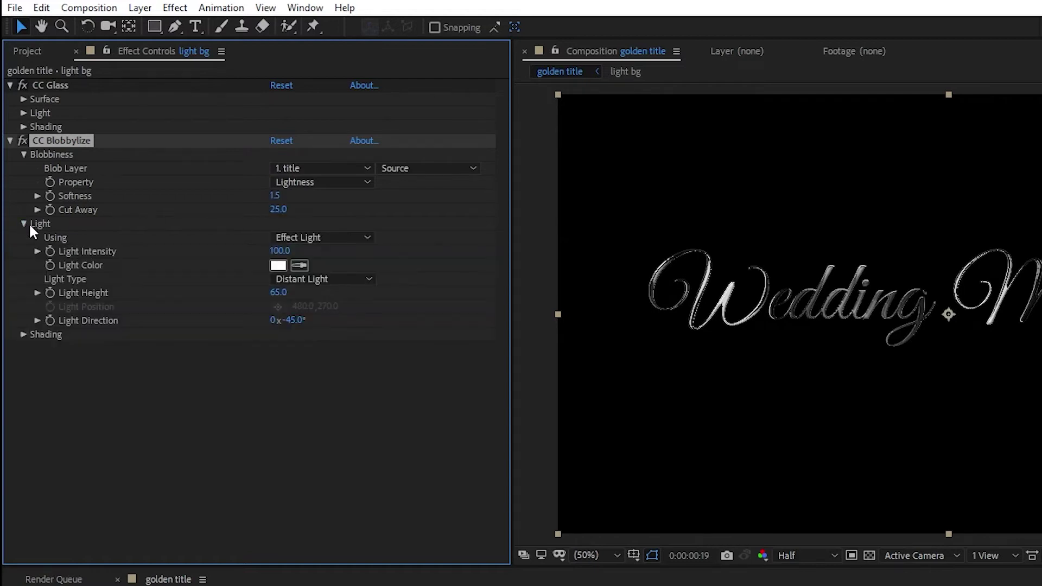
{"action": "left_click", "coordinate": [280, 251]}
{"action": "type", "text": "50"}
{"action": "key", "text": "BackSpace"}
{"action": "type", "text": "5"}
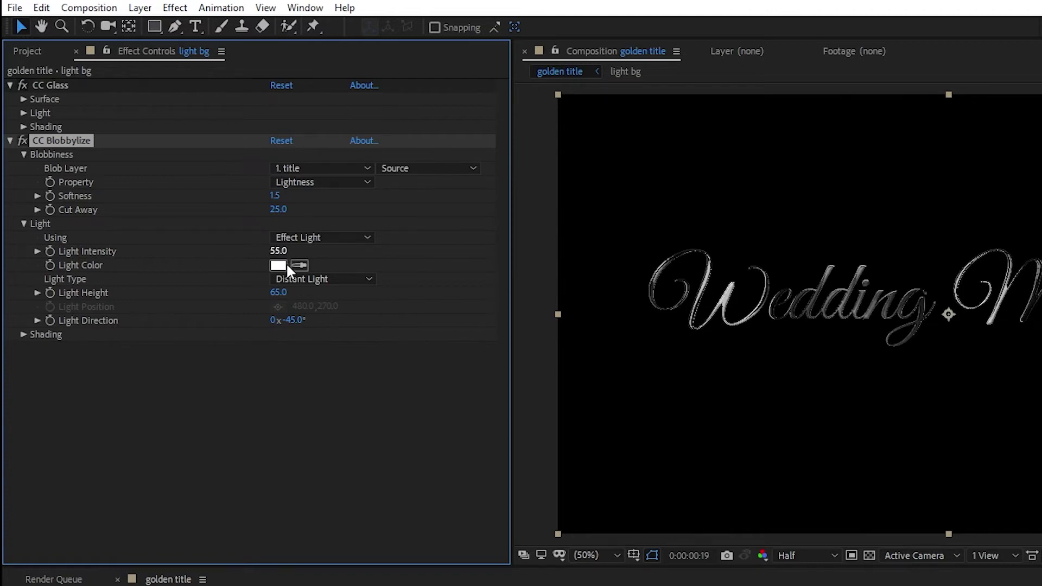
{"action": "left_click", "coordinate": [274, 432]}
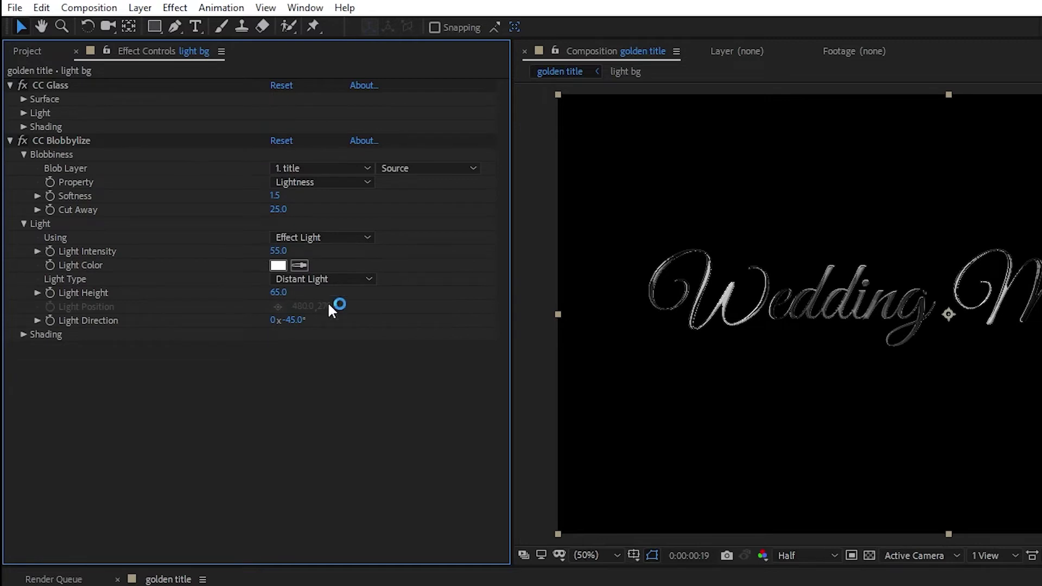
{"action": "left_click", "coordinate": [10, 141]}
{"action": "left_click", "coordinate": [10, 86]}
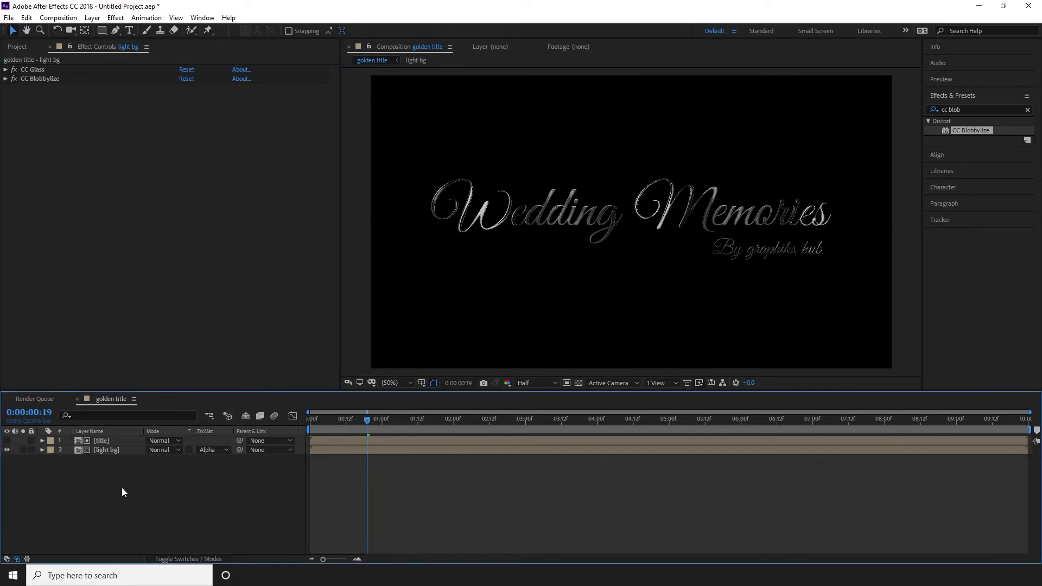
- Add Adjustment Layer 1 on top, select it, and search 'curve' in Effects & Presets
{"action": "right_click", "coordinate": [122, 486]}
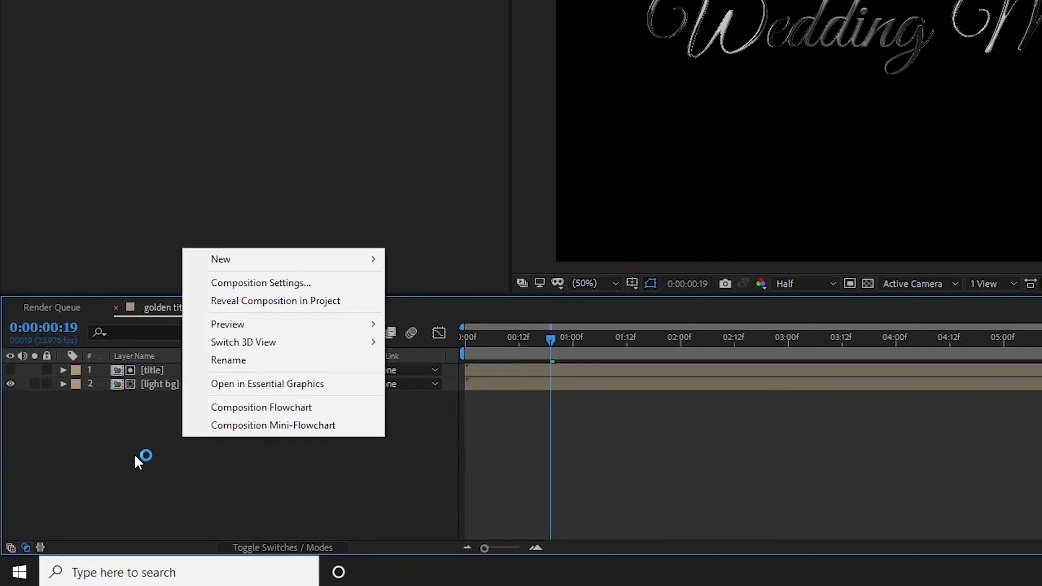
{"action": "right_click", "coordinate": [136, 446]}
{"action": "mouse_move", "coordinate": [218, 275]}
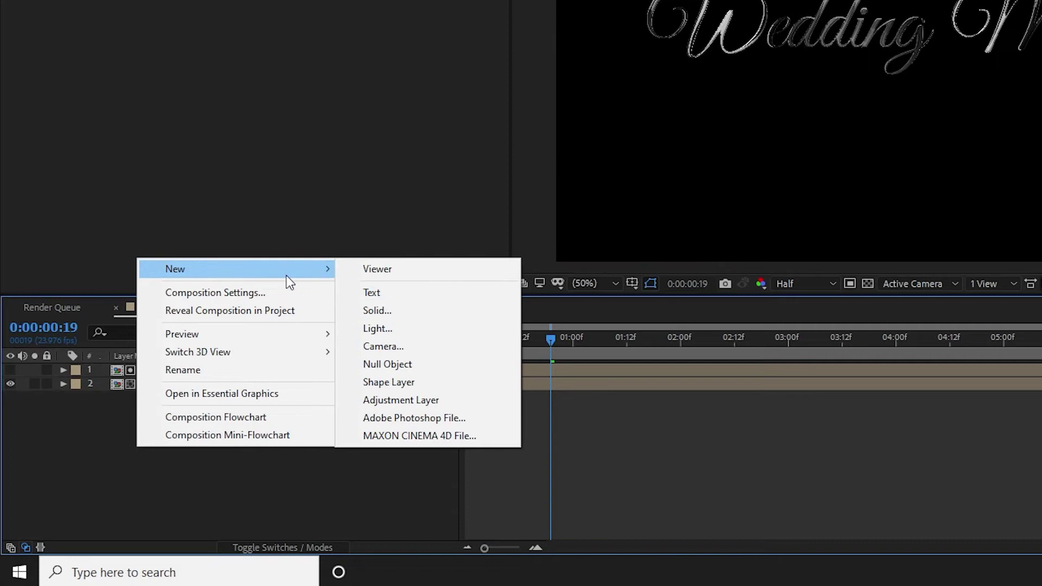
{"action": "left_click", "coordinate": [422, 400]}
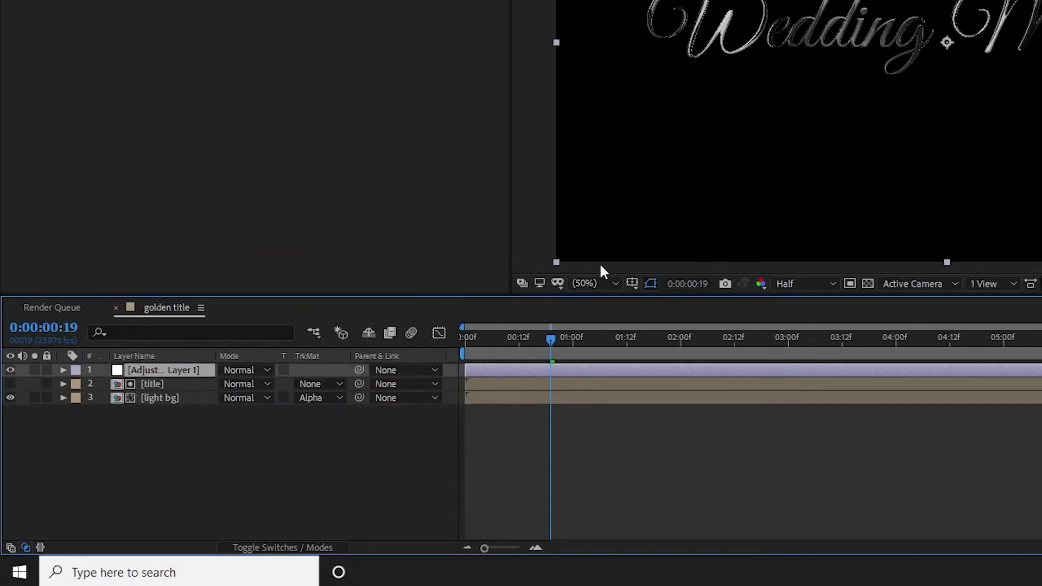
{"action": "left_click", "coordinate": [225, 428]}
{"action": "left_click", "coordinate": [194, 369]}
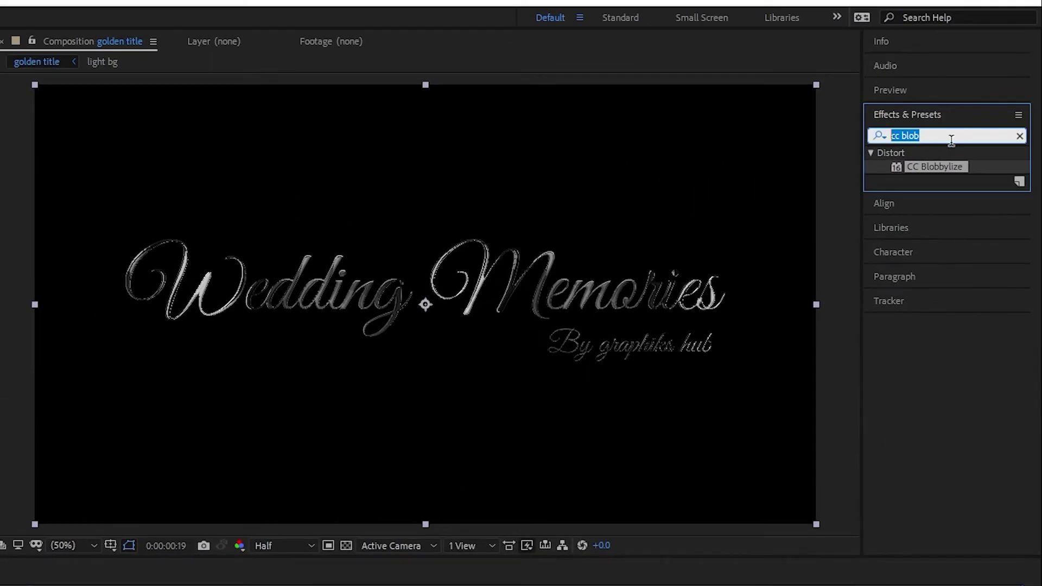
{"action": "type", "text": "cur"}
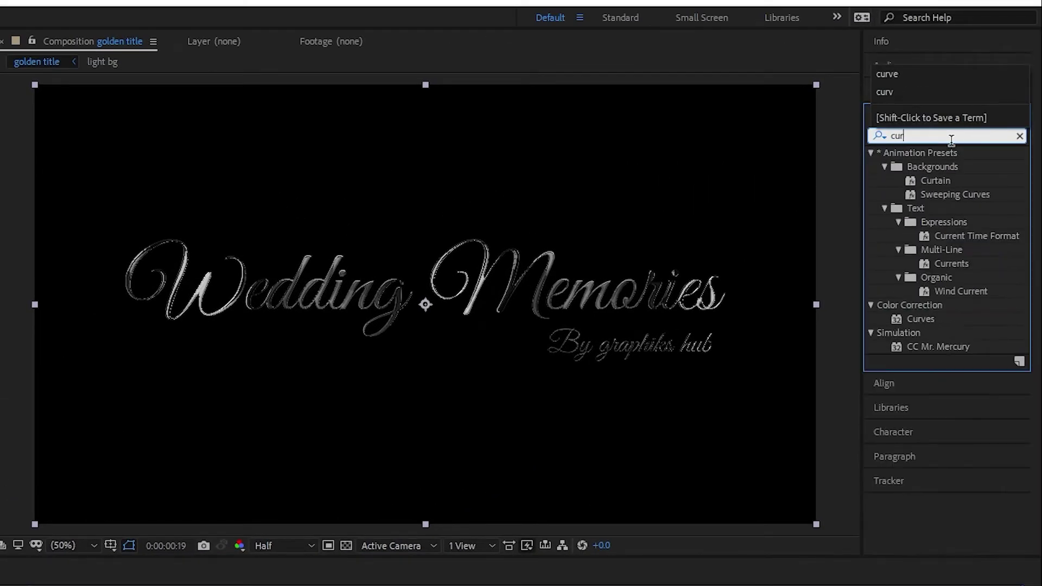
{"action": "type", "text": "ve"}
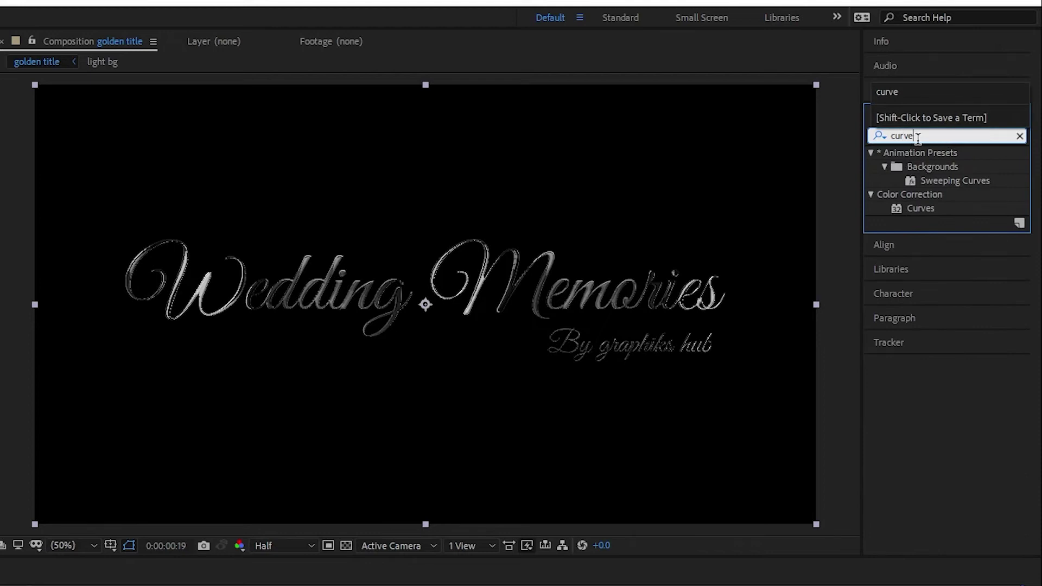
- Apply Curves to Adjustment Layer 1 and lift the red channel curve
{"action": "left_click_drag", "start_coordinate": [922, 208], "coordinate": [157, 360]}
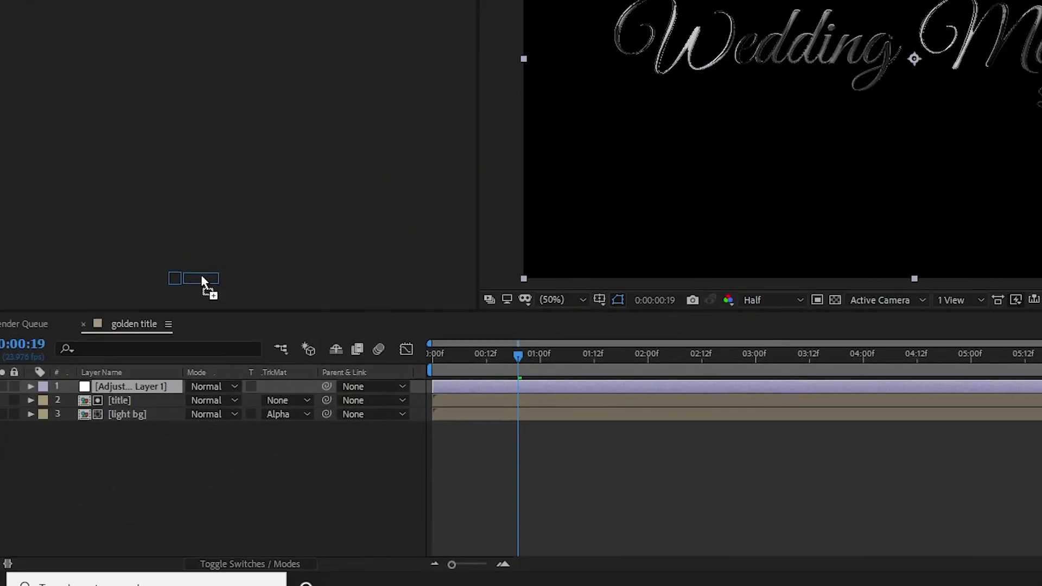
{"action": "left_click_drag", "start_coordinate": [157, 360], "coordinate": [152, 370]}
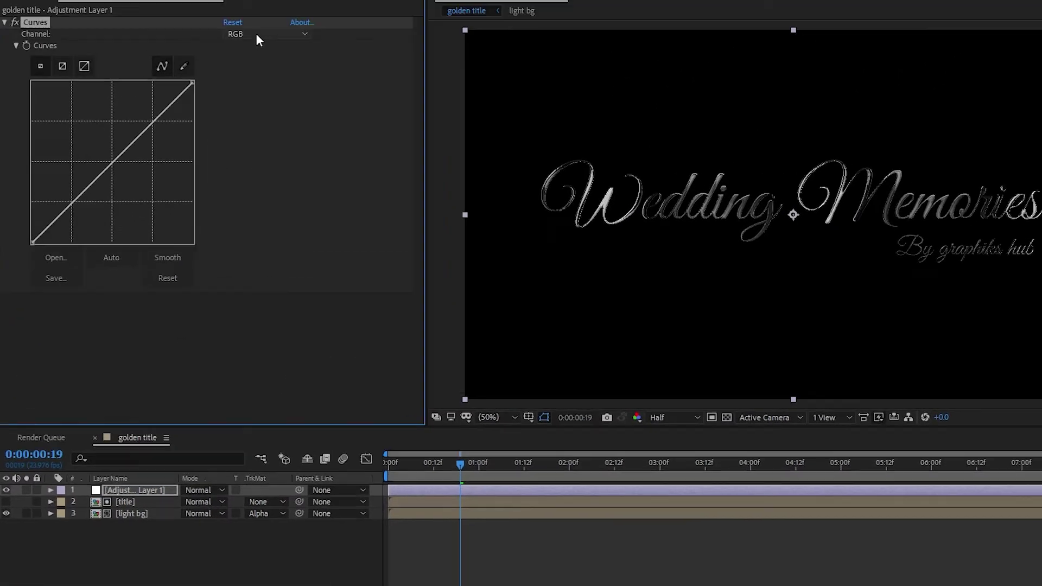
{"action": "left_click", "coordinate": [250, 86]}
{"action": "left_click", "coordinate": [232, 114]}
{"action": "left_click", "coordinate": [236, 86]}
{"action": "left_click", "coordinate": [233, 110]}
{"action": "left_click_drag", "start_coordinate": [114, 201], "coordinate": [98, 192]}
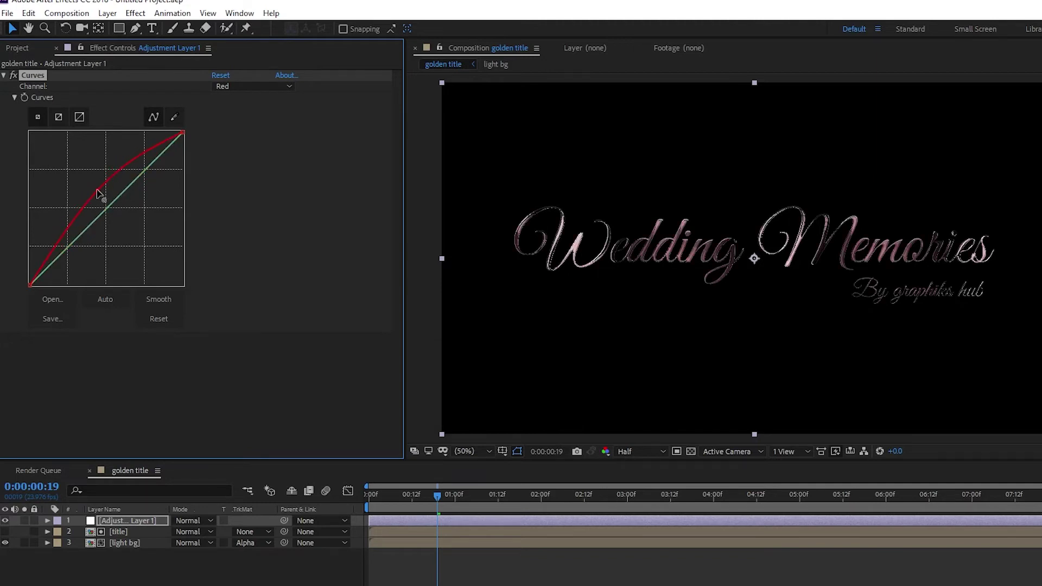
- Lift the green curve and lower the blue curve for a gold tint
{"action": "left_click", "coordinate": [251, 85]}
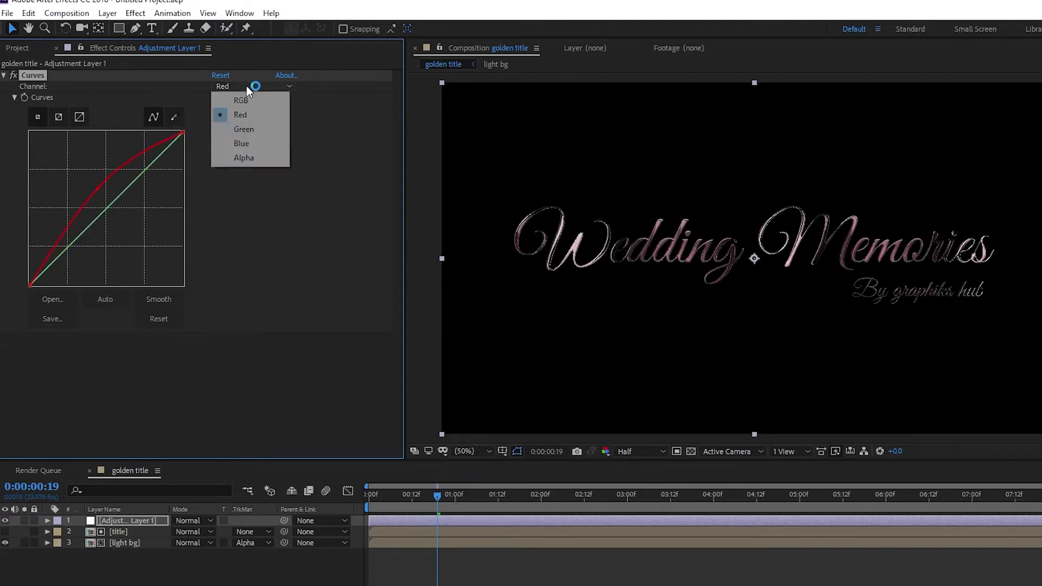
{"action": "left_click", "coordinate": [244, 129]}
{"action": "left_click_drag", "start_coordinate": [117, 198], "coordinate": [104, 190]}
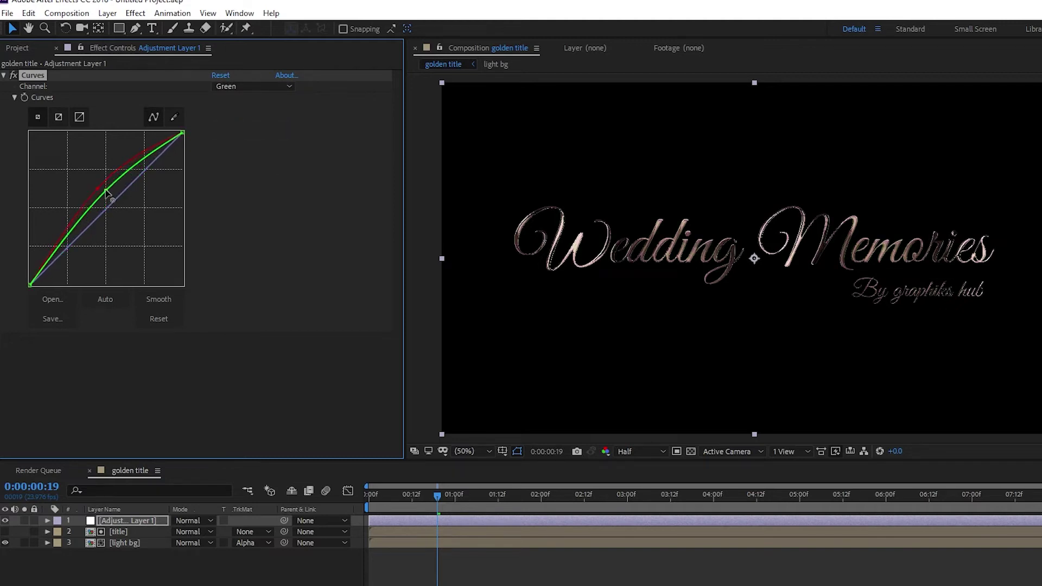
{"action": "left_click", "coordinate": [244, 85]}
{"action": "left_click", "coordinate": [242, 143]}
{"action": "left_click_drag", "start_coordinate": [114, 203], "coordinate": [124, 218]}
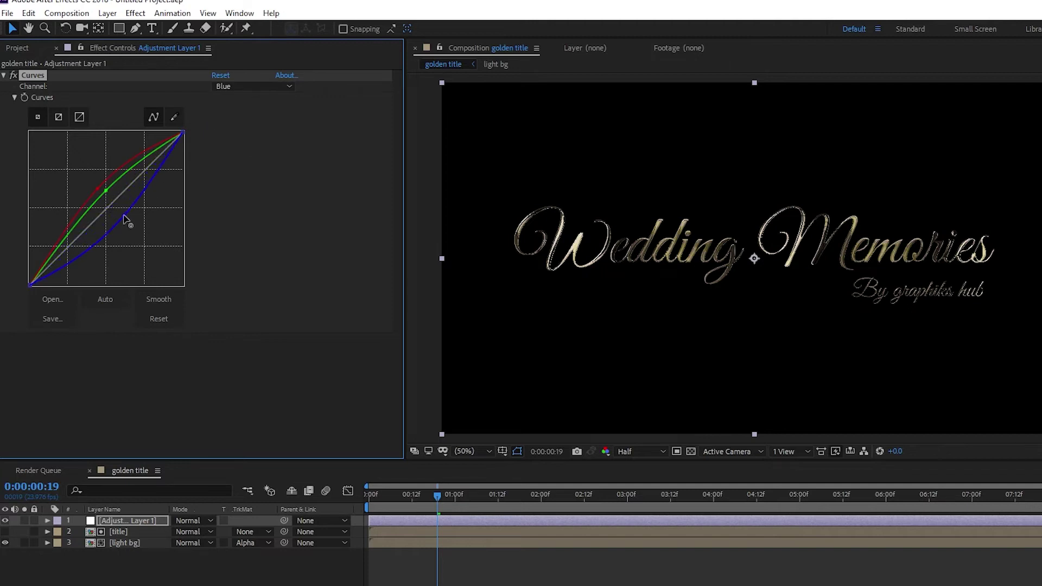
- Bend the combined RGB curve into a brightening S-curve
{"action": "left_click", "coordinate": [244, 85]}
{"action": "left_click", "coordinate": [243, 129]}
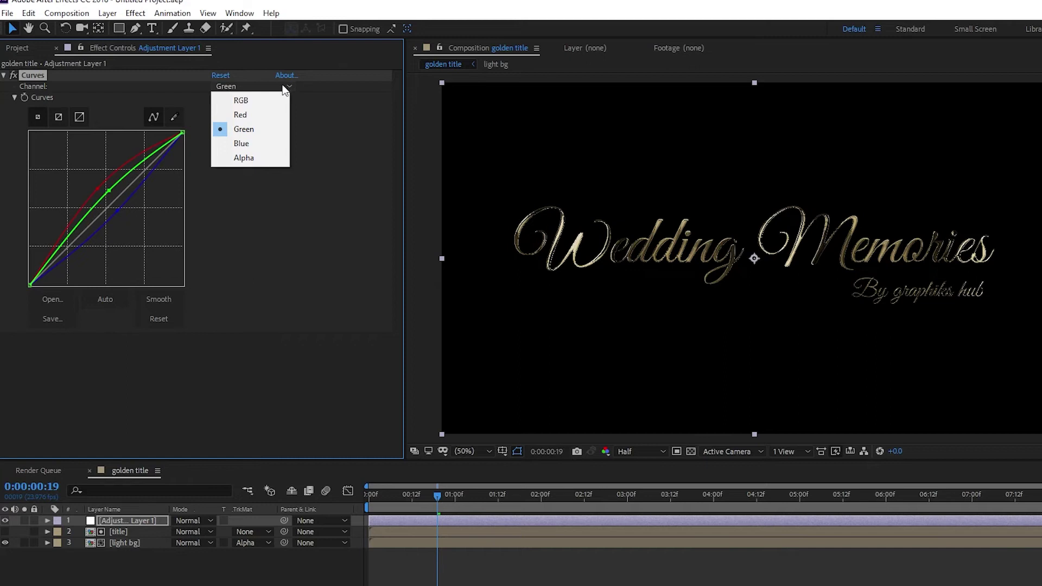
{"action": "left_click", "coordinate": [260, 101]}
{"action": "left_click", "coordinate": [244, 87]}
{"action": "left_click", "coordinate": [256, 101]}
{"action": "left_click_drag", "start_coordinate": [130, 189], "coordinate": [126, 178]}
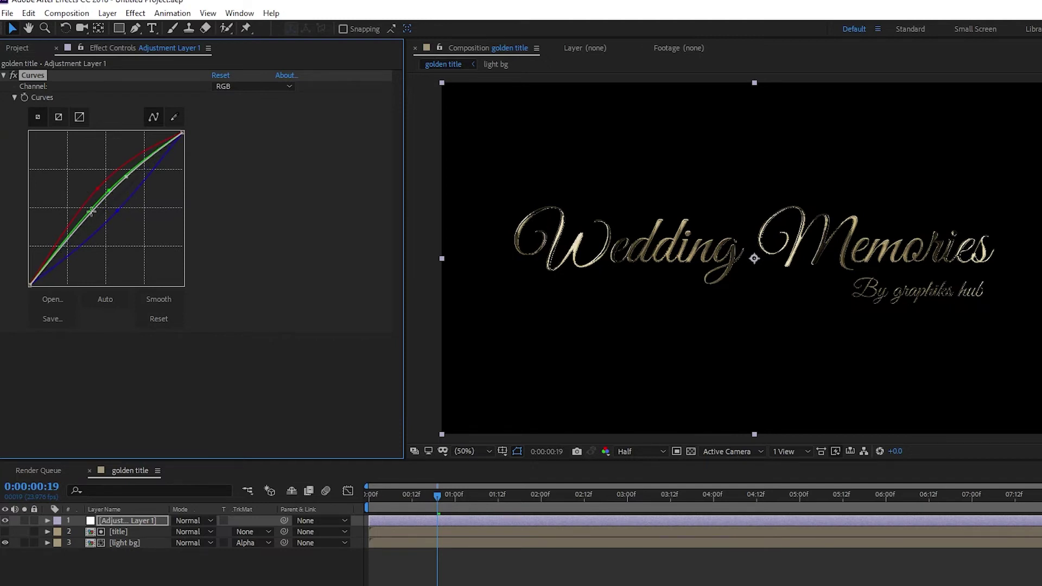
{"action": "left_click_drag", "start_coordinate": [71, 237], "coordinate": [77, 248]}
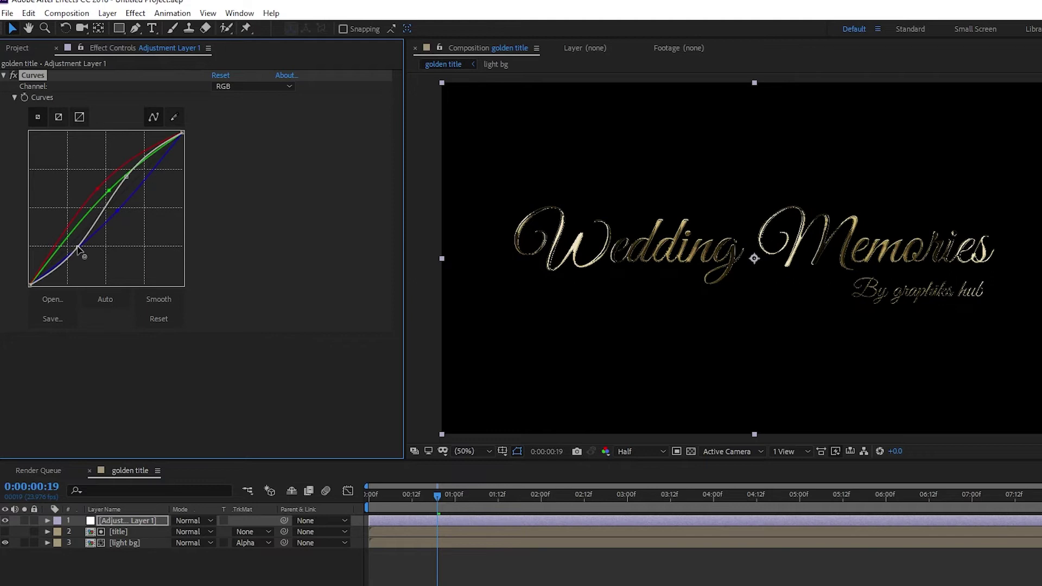
{"action": "left_click_drag", "start_coordinate": [127, 177], "coordinate": [132, 173]}
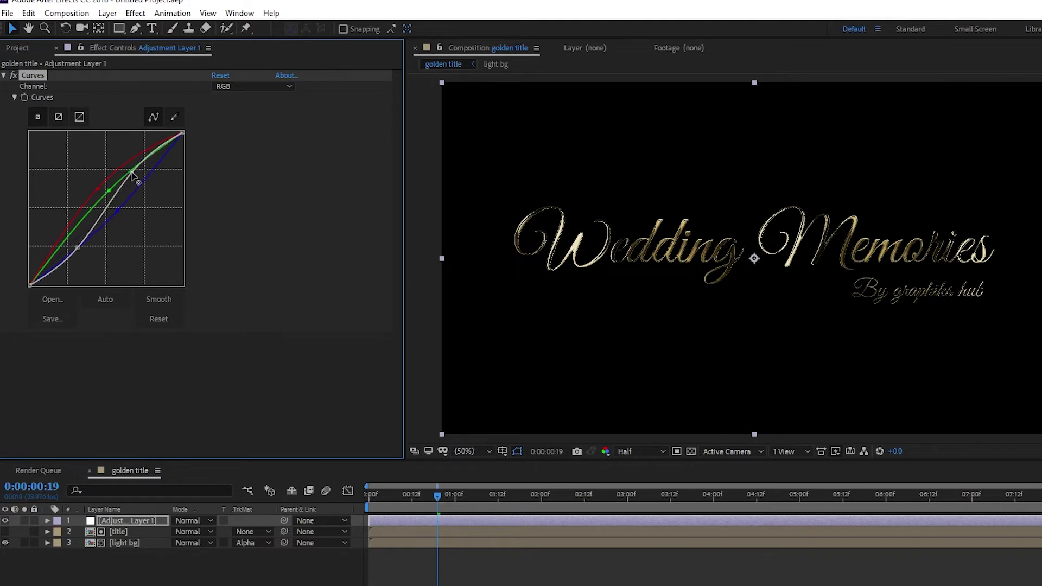
{"action": "left_click_drag", "start_coordinate": [76, 247], "coordinate": [74, 250]}
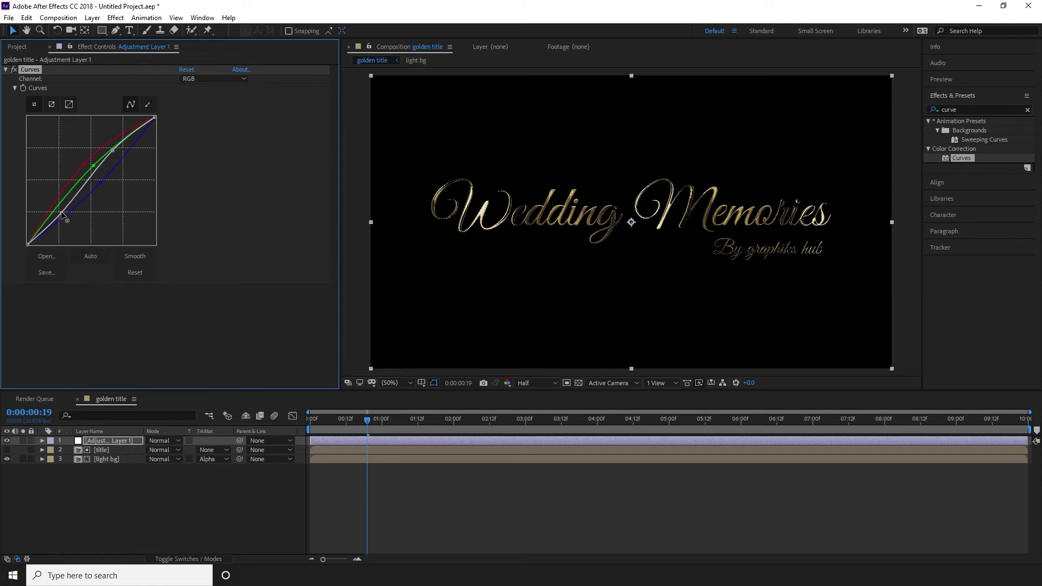
{"action": "left_click_drag", "start_coordinate": [61, 211], "coordinate": [63, 213]}
{"action": "left_click_drag", "start_coordinate": [112, 151], "coordinate": [113, 155]}
{"action": "left_click", "coordinate": [139, 492]}
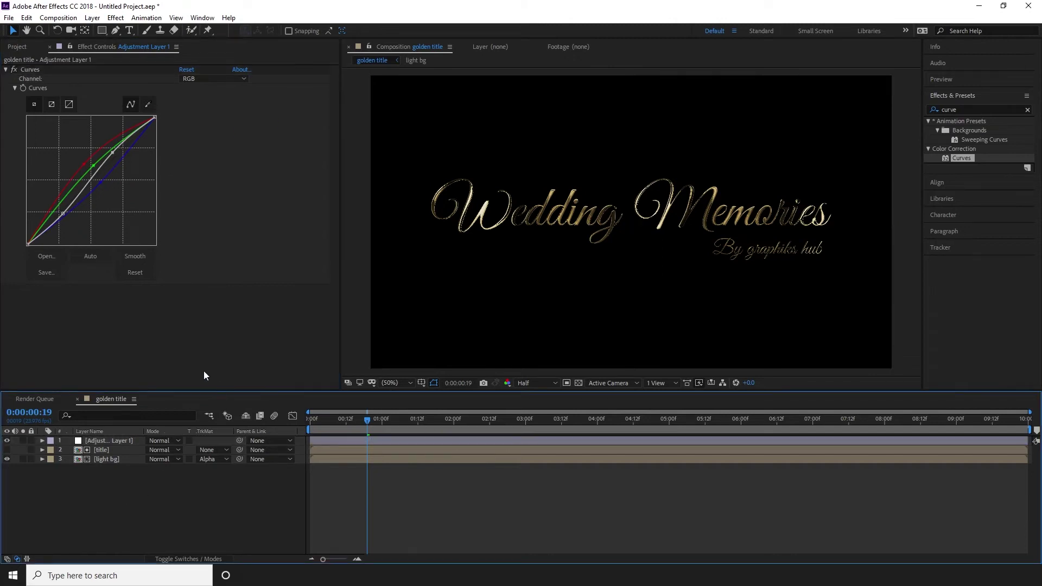
- Select the title, light bg and adjustment layers and pre-compose them as 'golden title'
{"action": "key", "text": "Home"}
{"action": "key", "text": "ctrl+a"}
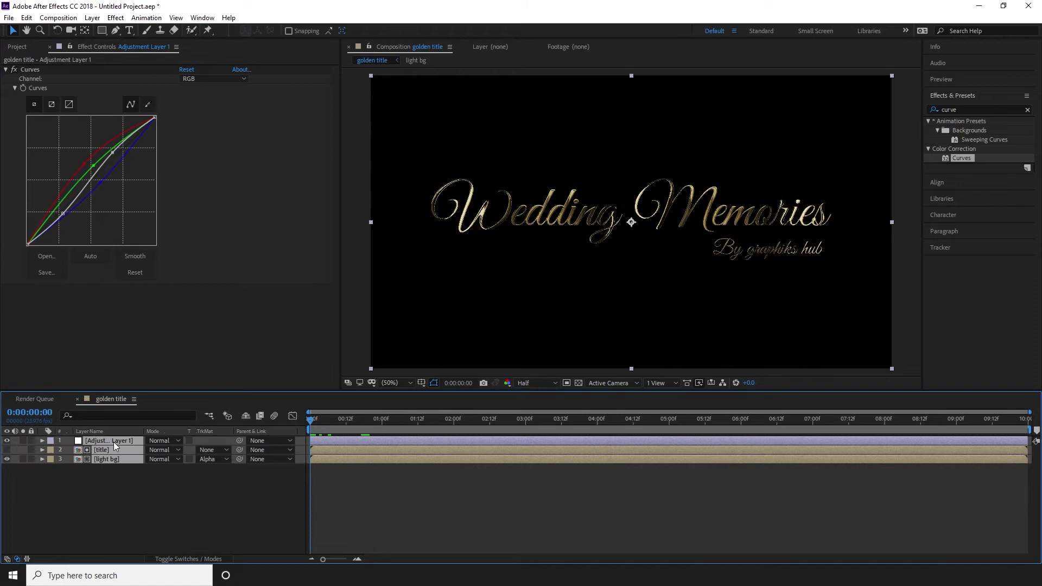
{"action": "right_click", "coordinate": [114, 442]}
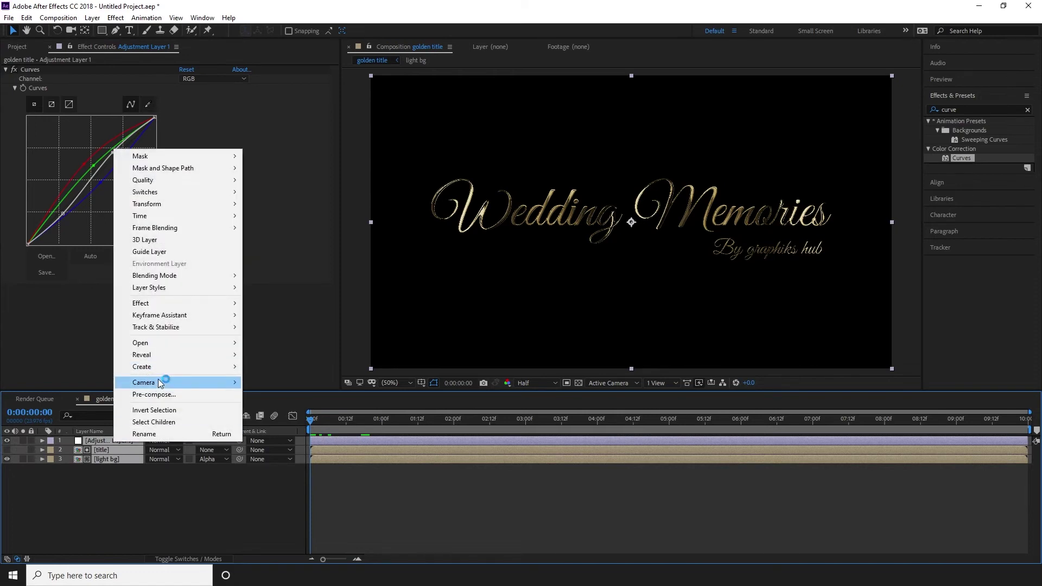
{"action": "left_click", "coordinate": [176, 396]}
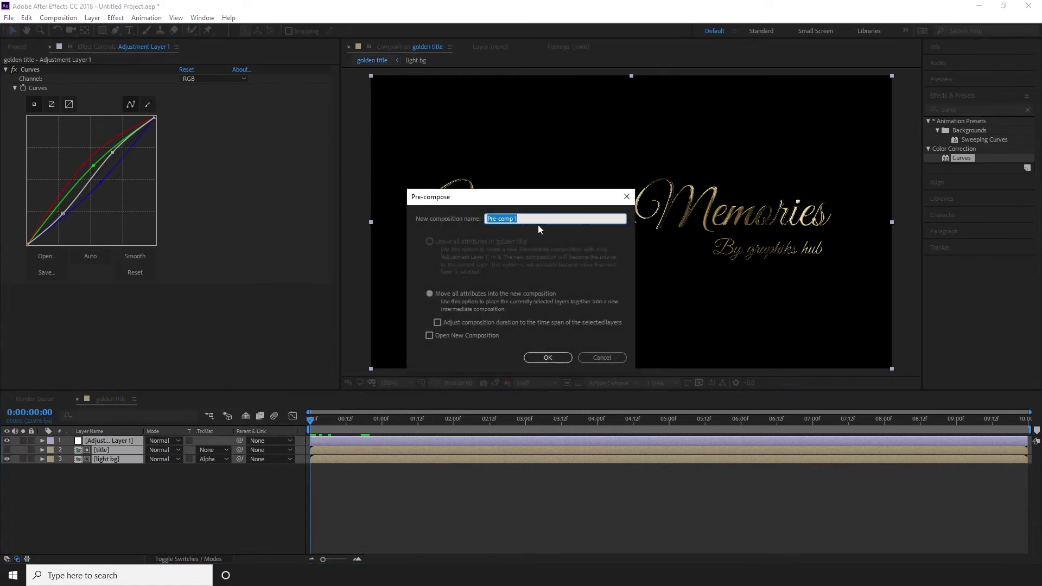
{"action": "type", "text": "golden title"}
{"action": "left_click", "coordinate": [548, 357]}
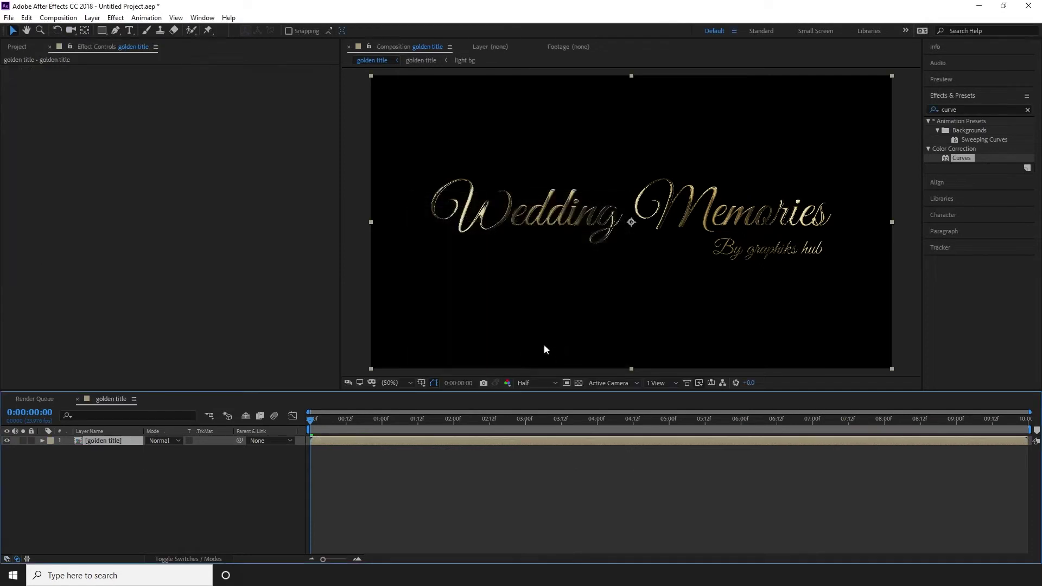
{"action": "left_click", "coordinate": [178, 529]}
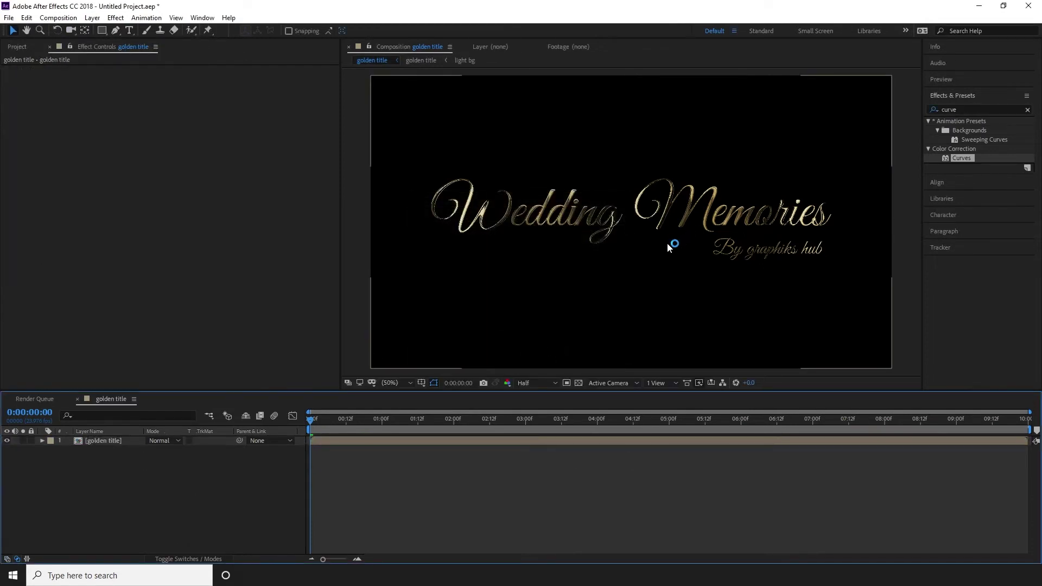
- Create a 1920×1080 solid named 'solid bg' above the golden title layer and select it
{"action": "right_click", "coordinate": [98, 469]}
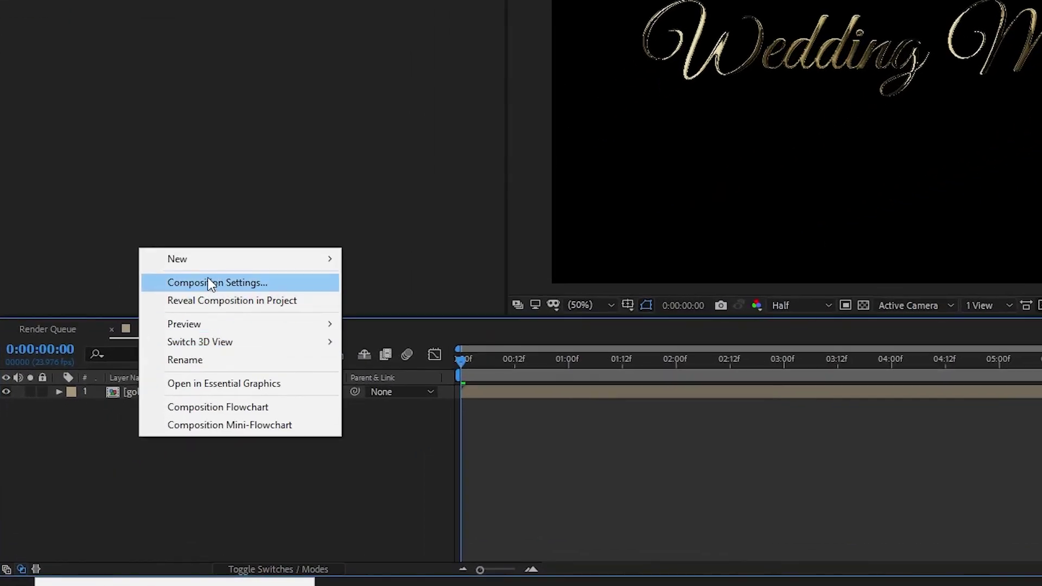
{"action": "mouse_move", "coordinate": [210, 320]}
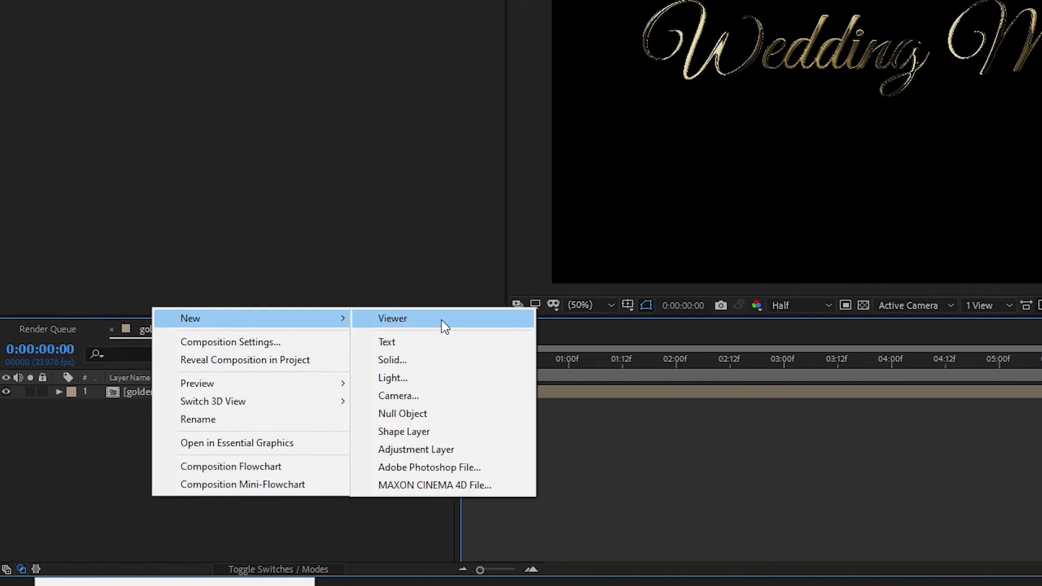
{"action": "left_click", "coordinate": [424, 361]}
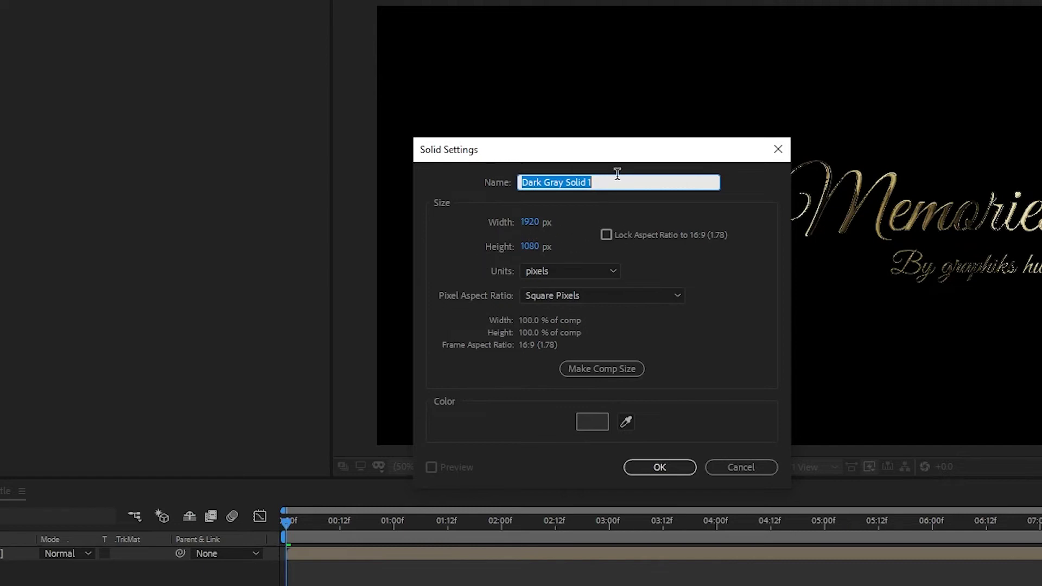
{"action": "type", "text": "solid bg"}
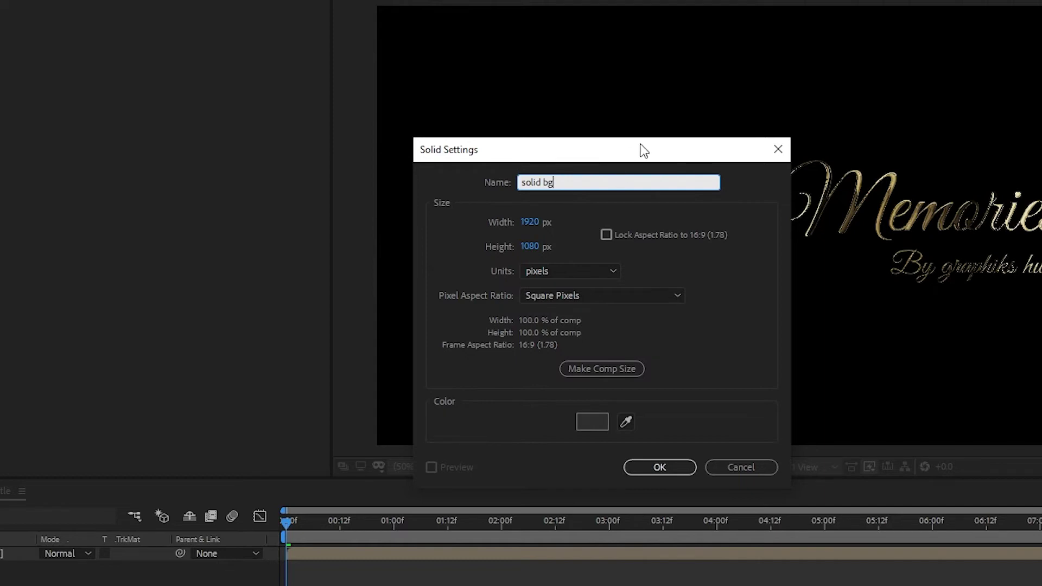
{"action": "left_click", "coordinate": [664, 467]}
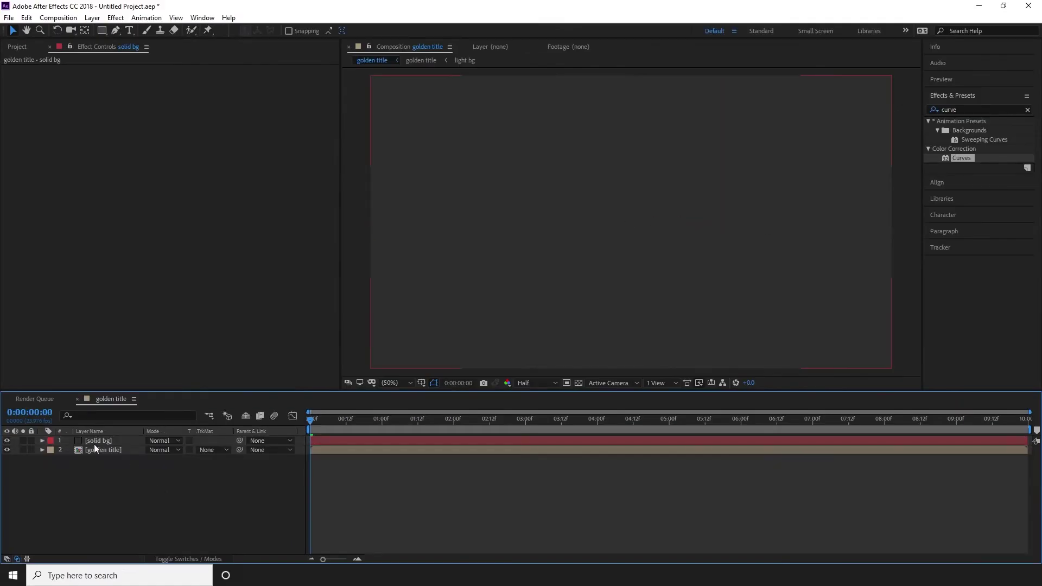
{"action": "left_click", "coordinate": [104, 442]}
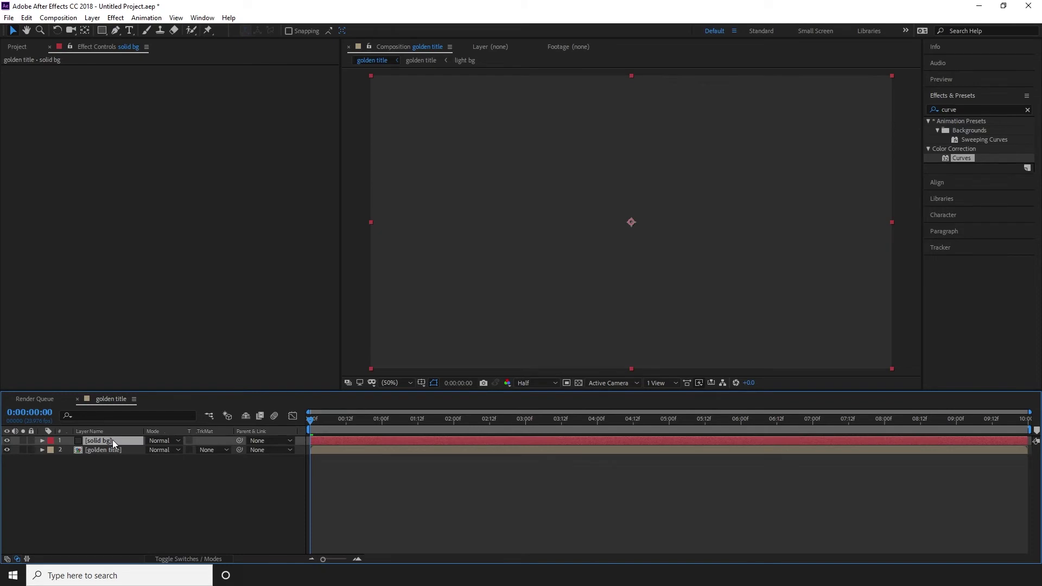
- Drag the solid bg layer below the golden title layer in the timeline stack
{"action": "left_click_drag", "start_coordinate": [113, 440], "coordinate": [115, 456]}
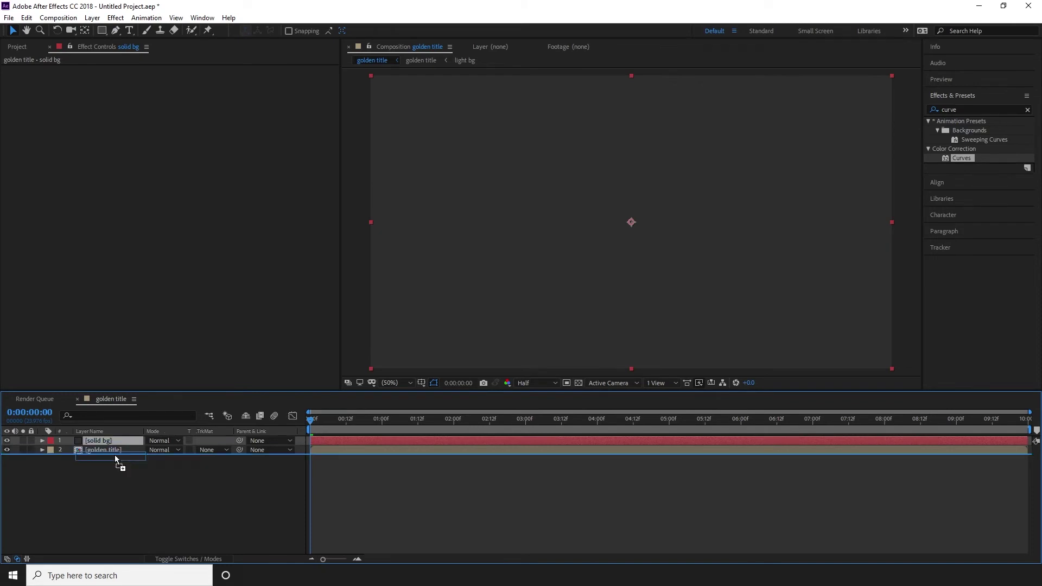
{"action": "left_click", "coordinate": [125, 470]}
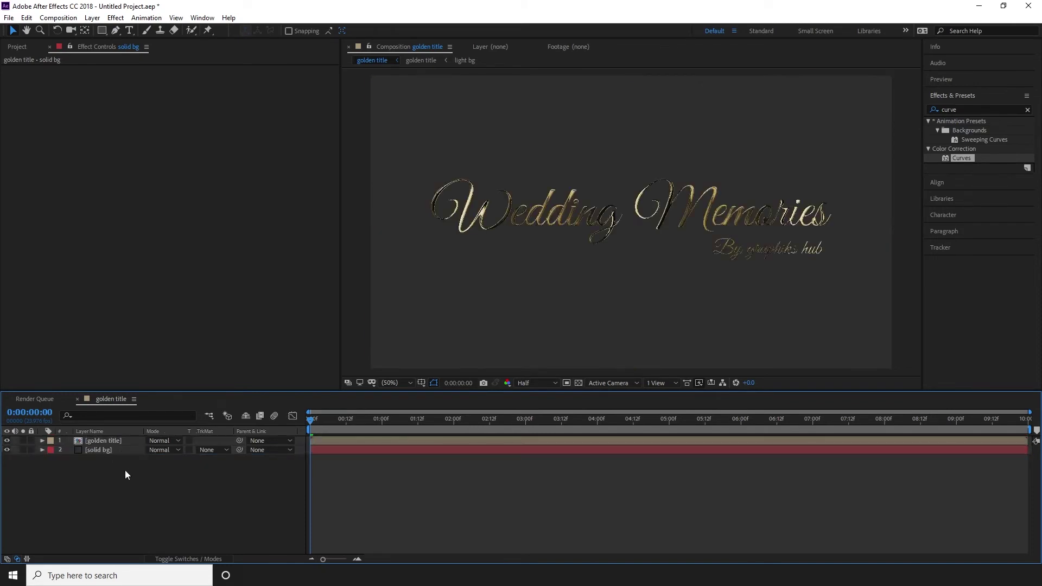
{"action": "left_click", "coordinate": [120, 449]}
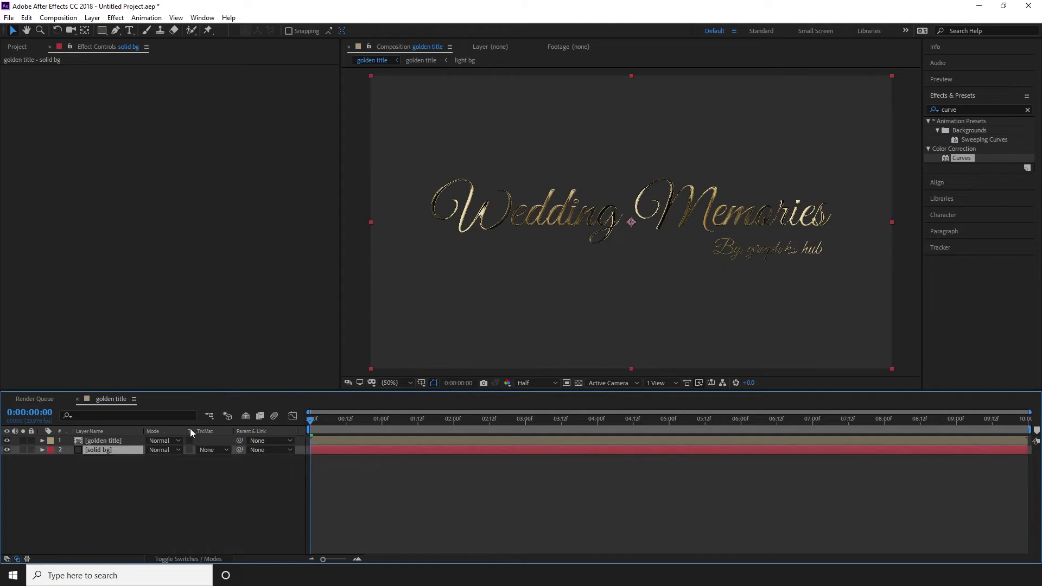
{"action": "left_click", "coordinate": [942, 108]}
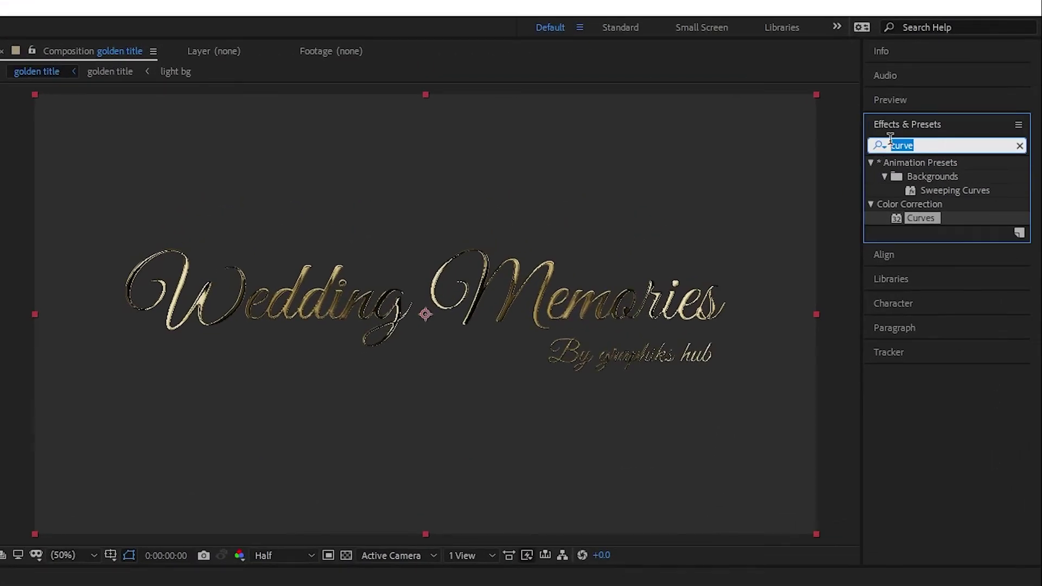
- Apply Gradient Ramp to the solid bg layer and swap its colours to run white-to-black
{"action": "type", "text": "gradient"}
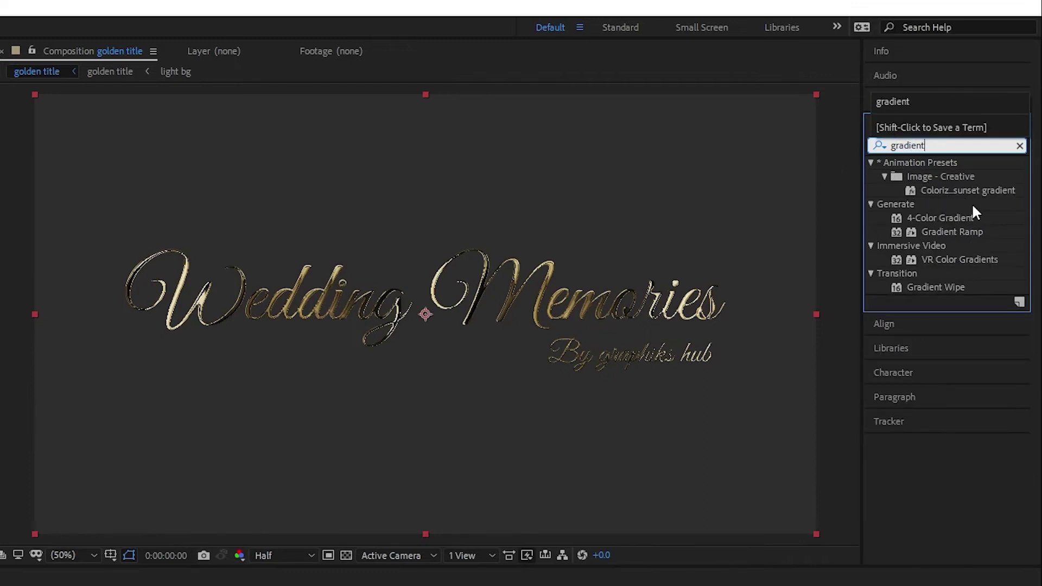
{"action": "double_click", "coordinate": [955, 230]}
{"action": "mouse_move", "coordinate": [960, 227]}
{"action": "left_mouse_down"}
{"action": "mouse_move", "coordinate": [163, 418]}
{"action": "mouse_move", "coordinate": [163, 436]}
{"action": "left_mouse_up"}
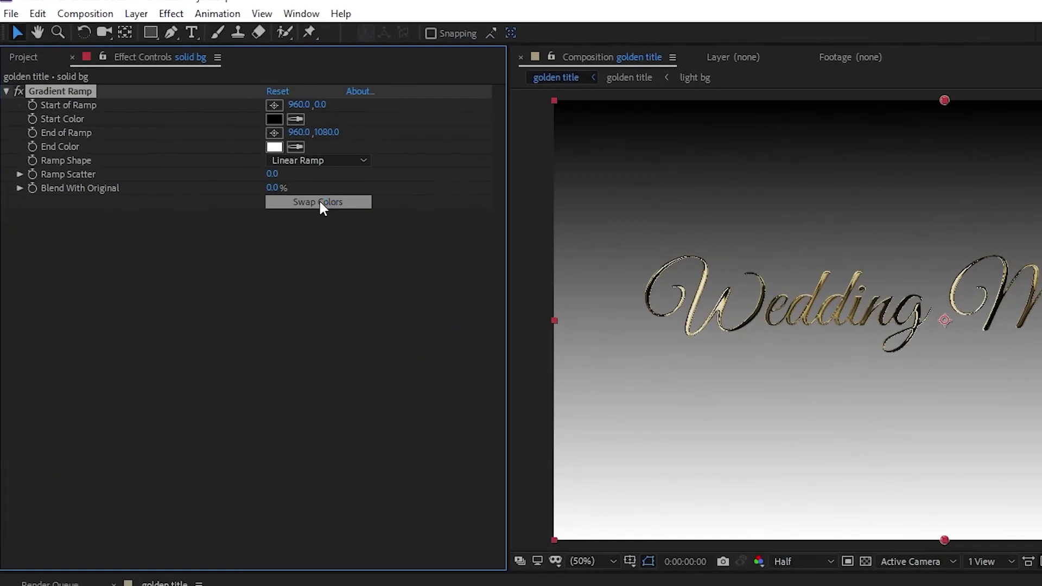
{"action": "left_click", "coordinate": [320, 206]}
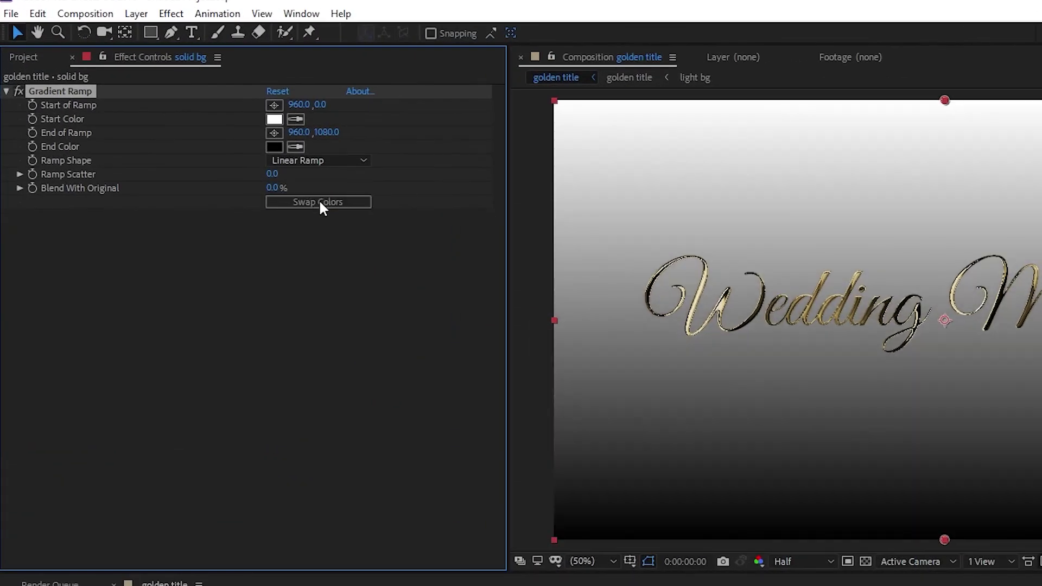
- Make the ramp a Radial Ramp with a dark gold start colour, centred toward the top-left
{"action": "left_click", "coordinate": [309, 158]}
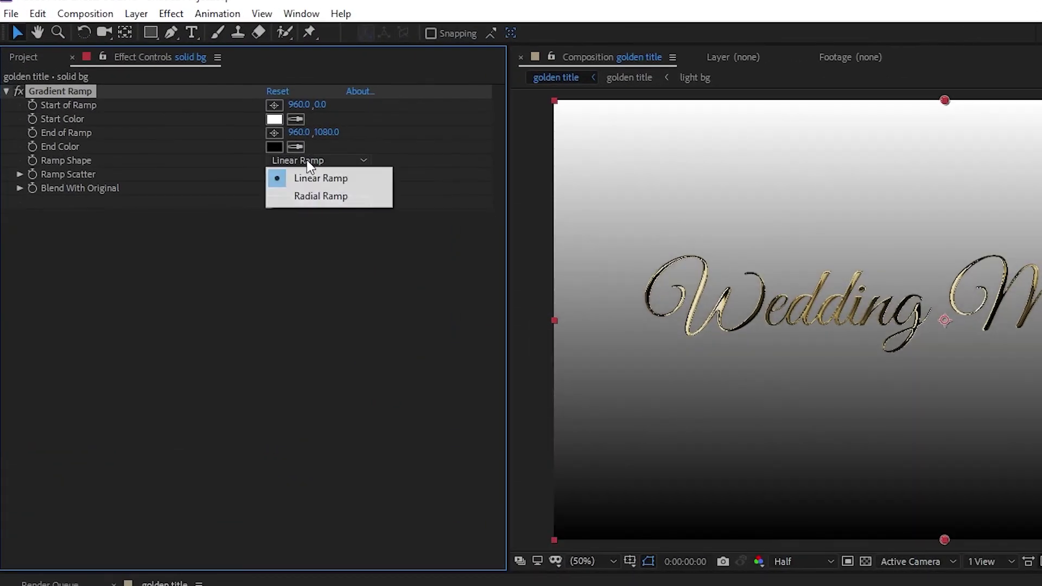
{"action": "left_click", "coordinate": [324, 196]}
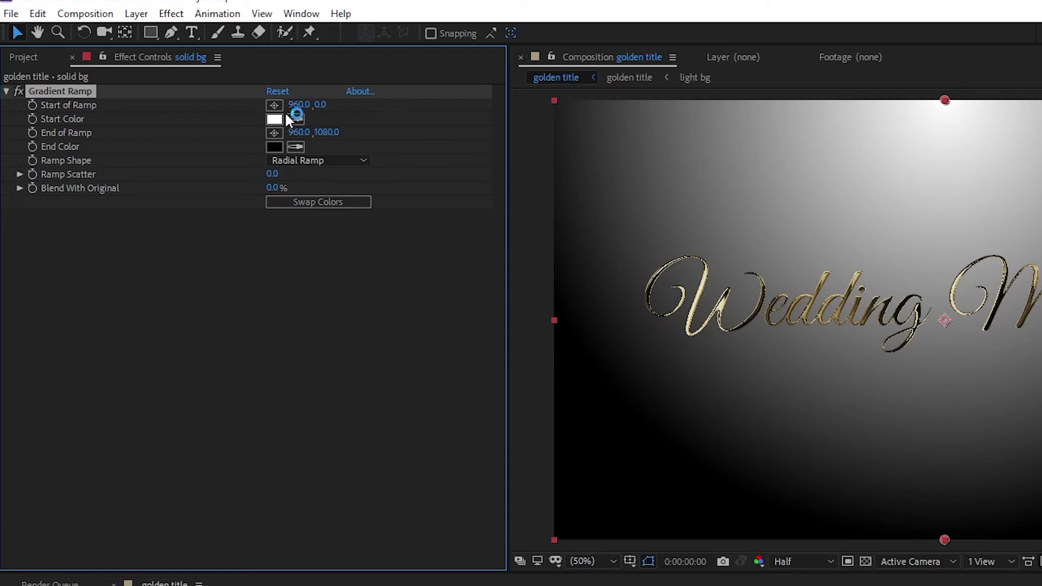
{"action": "left_click", "coordinate": [273, 119]}
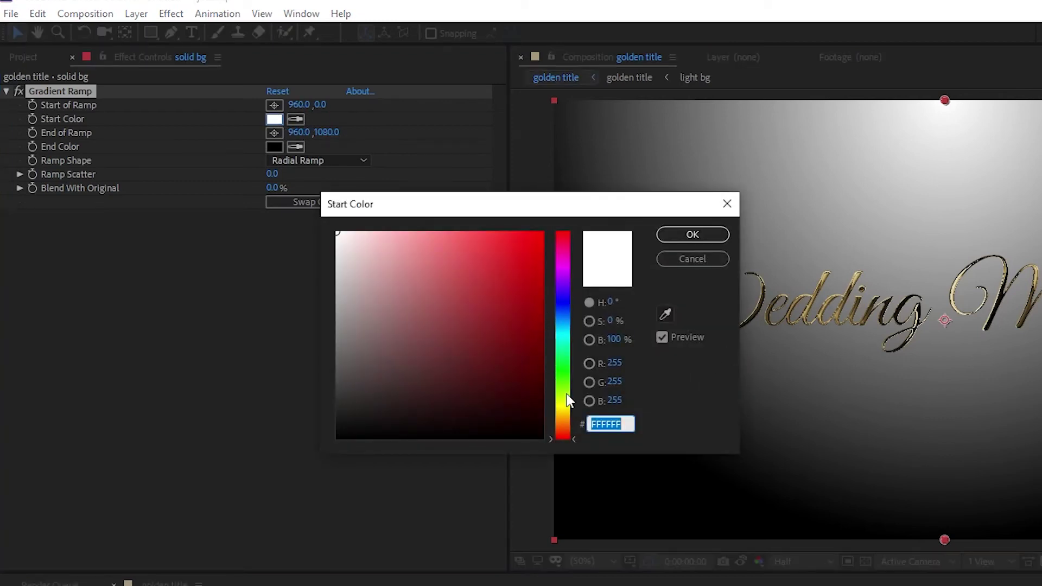
{"action": "left_click_drag", "start_coordinate": [563, 426], "coordinate": [565, 409]}
{"action": "left_click_drag", "start_coordinate": [542, 315], "coordinate": [542, 354]}
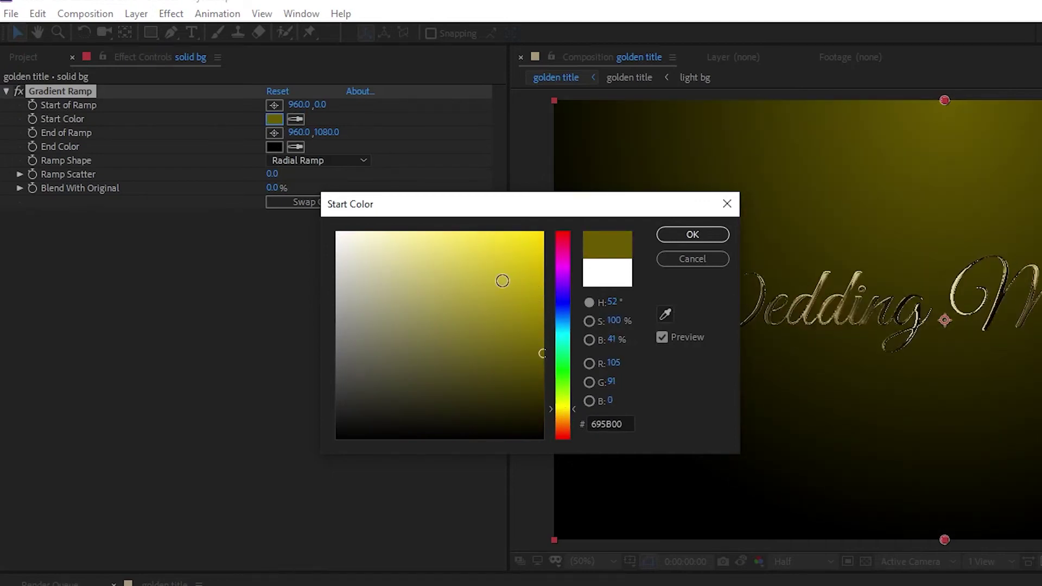
{"action": "mouse_move", "coordinate": [532, 361]}
{"action": "left_mouse_down"}
{"action": "mouse_move", "coordinate": [533, 396]}
{"action": "mouse_move", "coordinate": [563, 413]}
{"action": "left_mouse_up"}
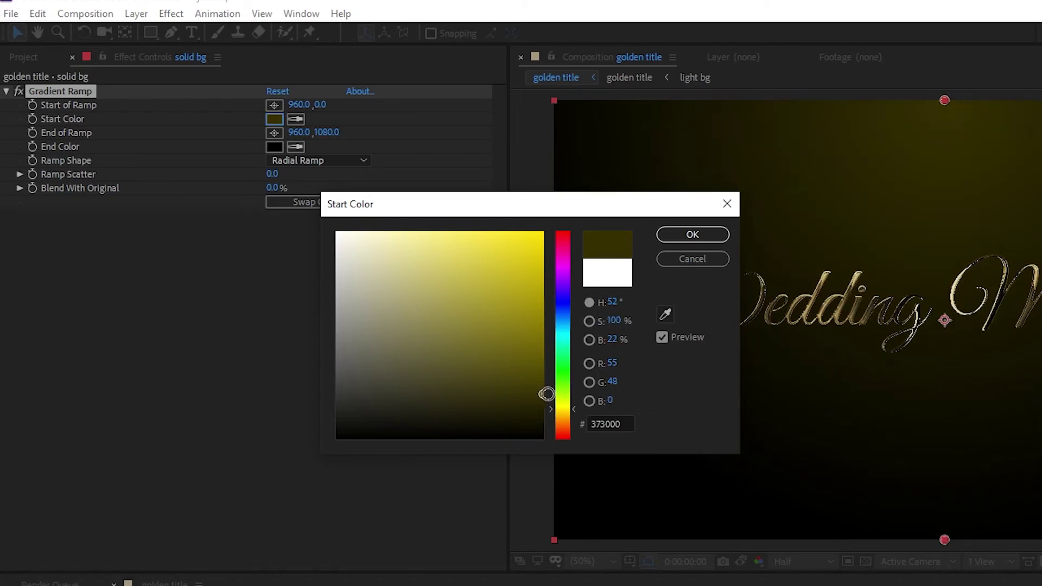
{"action": "left_click", "coordinate": [693, 235]}
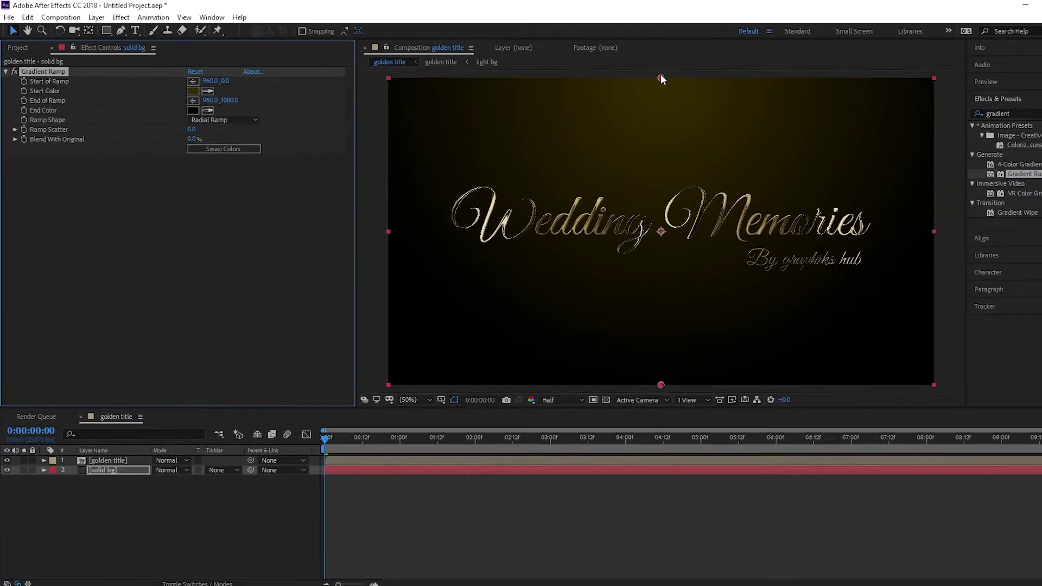
{"action": "mouse_move", "coordinate": [630, 74]}
{"action": "left_mouse_down"}
{"action": "mouse_move", "coordinate": [533, 80]}
{"action": "mouse_move", "coordinate": [831, 80]}
{"action": "mouse_move", "coordinate": [371, 71]}
{"action": "left_mouse_up"}
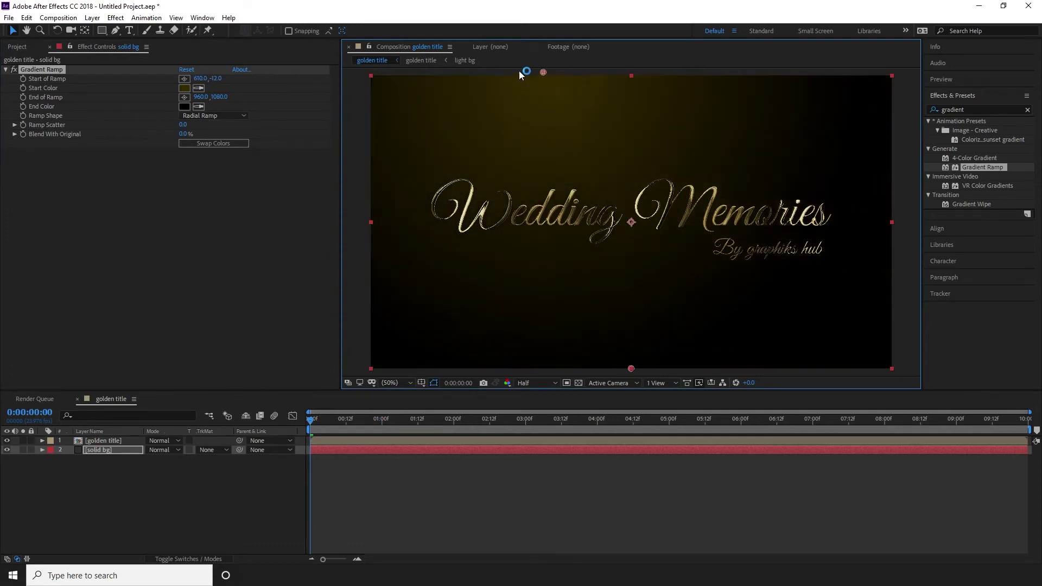
- Place the ramp's start point at the top-left corner and set Ramp Scatter to 150
{"action": "left_click_drag", "start_coordinate": [371, 70], "coordinate": [368, 73]}
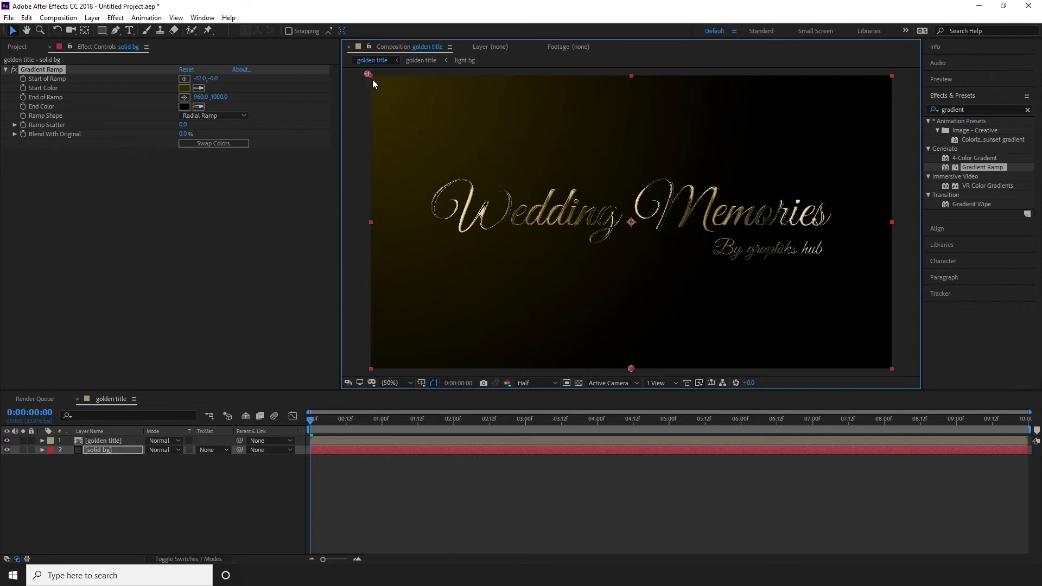
{"action": "left_click", "coordinate": [214, 116]}
{"action": "left_click", "coordinate": [183, 128]}
{"action": "left_click", "coordinate": [182, 126]}
{"action": "type", "text": "150"}
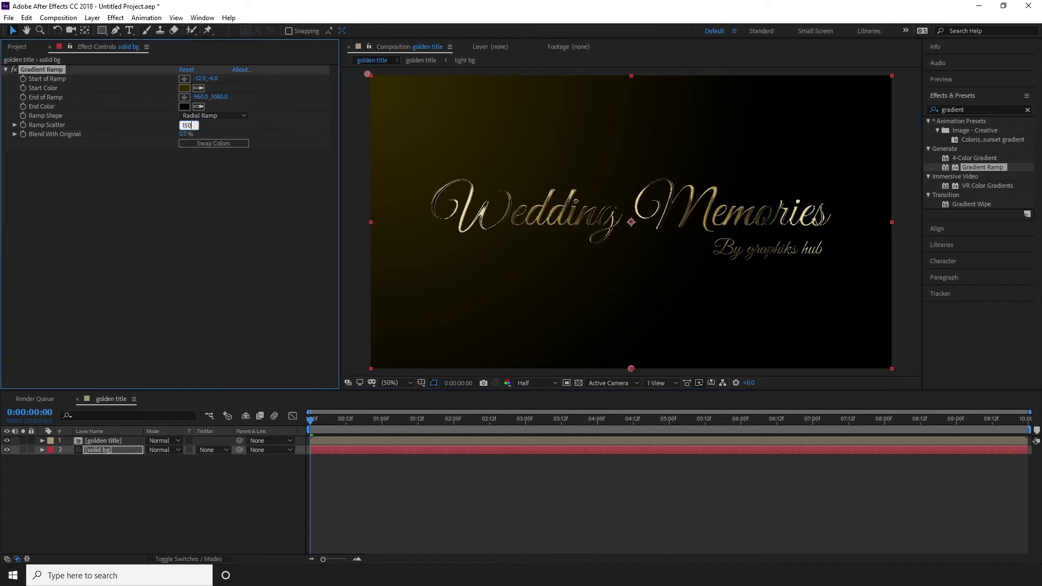
{"action": "key", "text": "Return"}
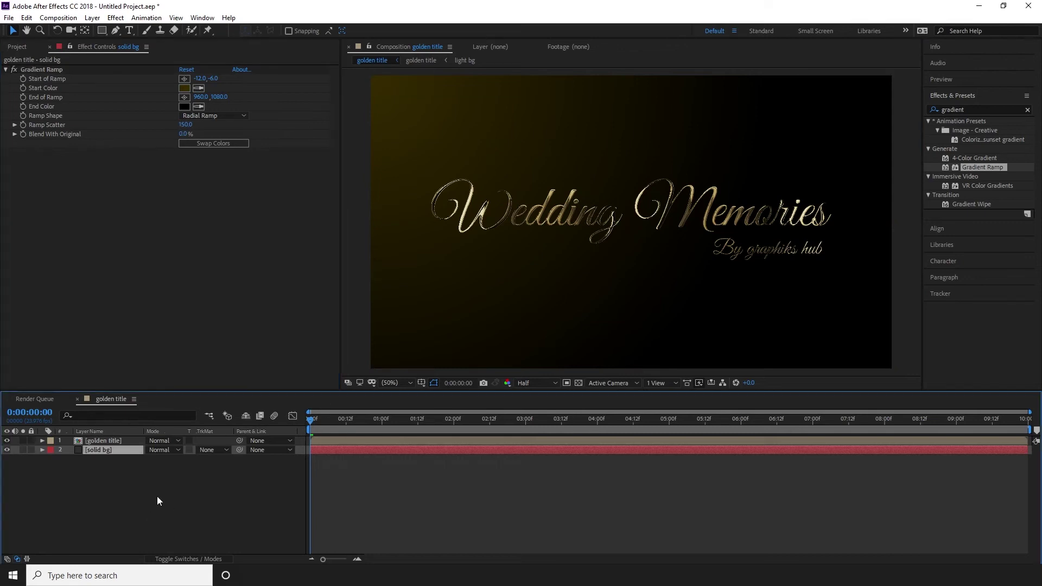
{"action": "left_click", "coordinate": [157, 496]}
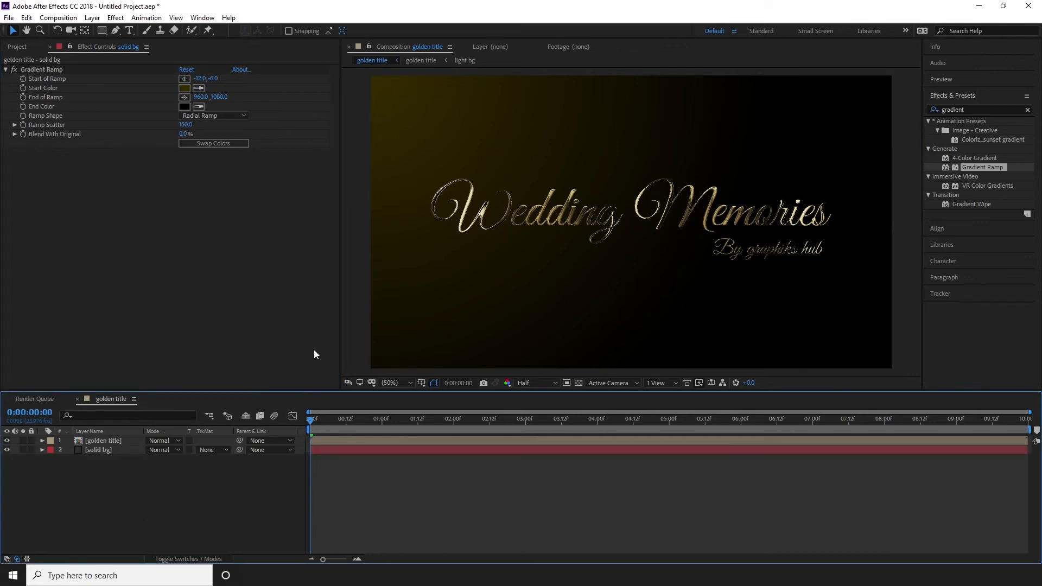
{"action": "left_click", "coordinate": [20, 47]}
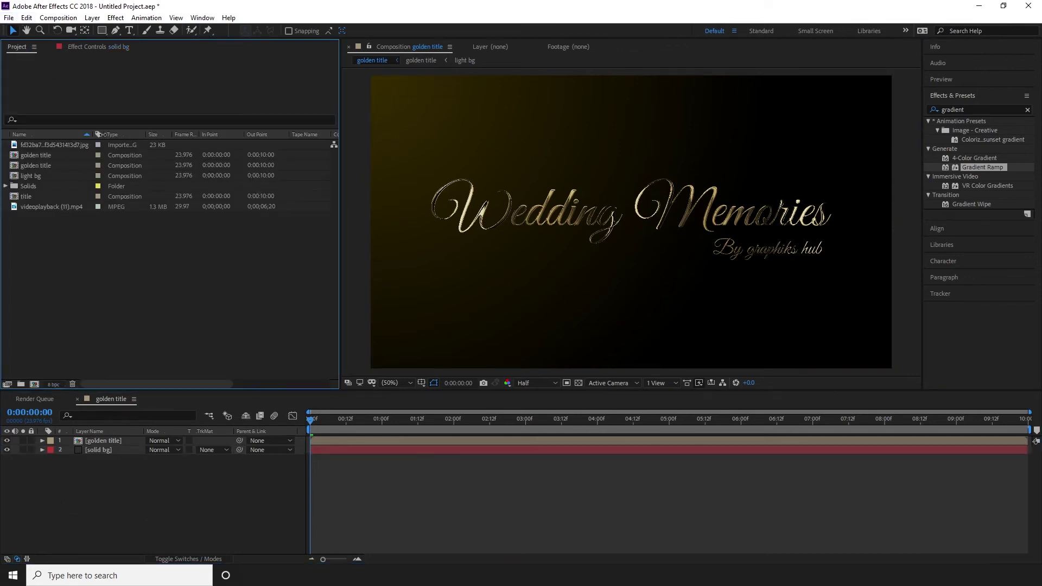
- Drag videoplayback (11).mp4 from the Project panel into the timeline between golden title and solid bg
{"action": "left_click", "coordinate": [48, 205]}
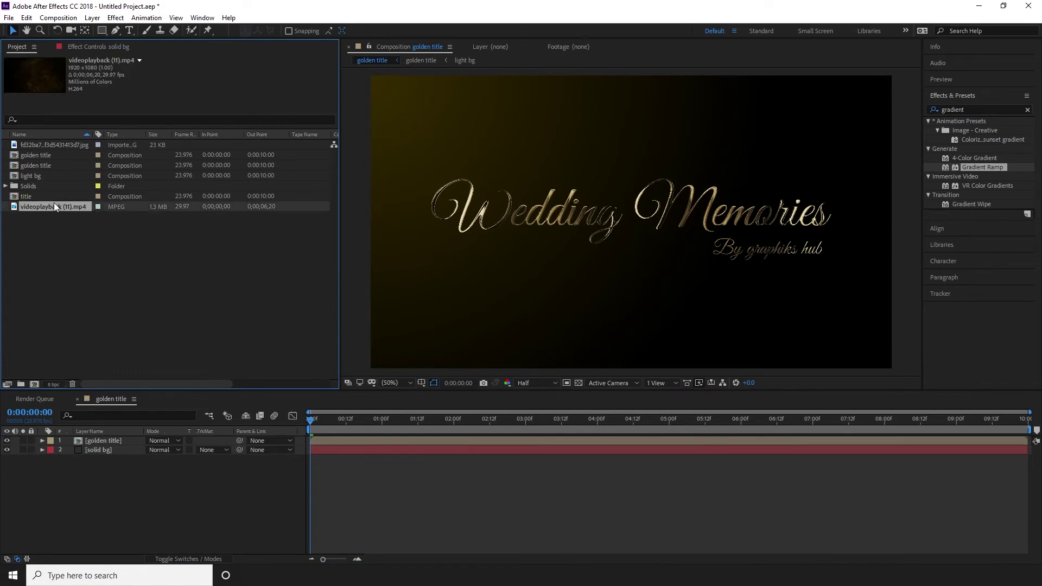
{"action": "left_click", "coordinate": [68, 253]}
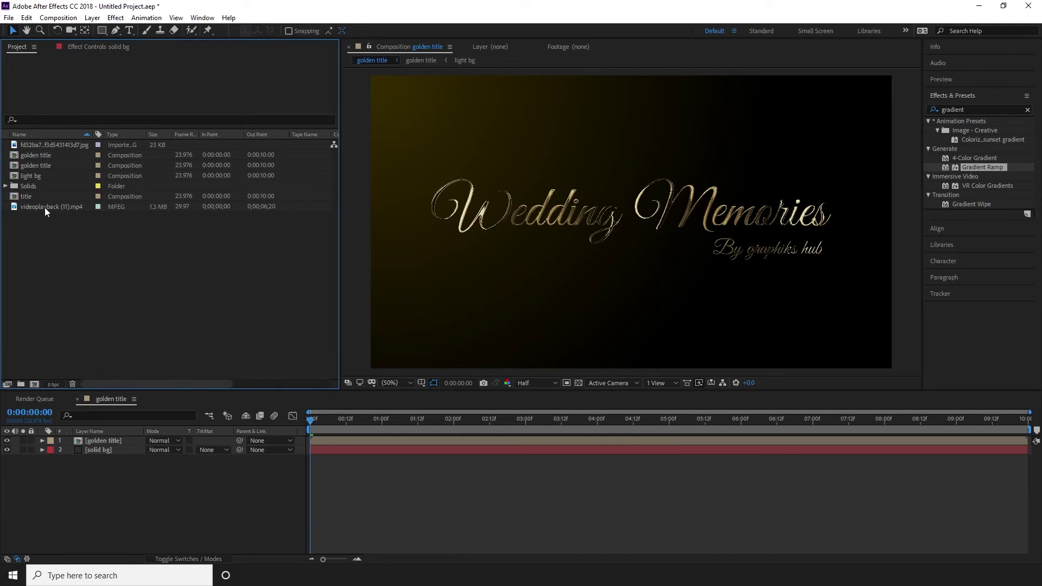
{"action": "left_click_drag", "start_coordinate": [48, 205], "coordinate": [110, 446]}
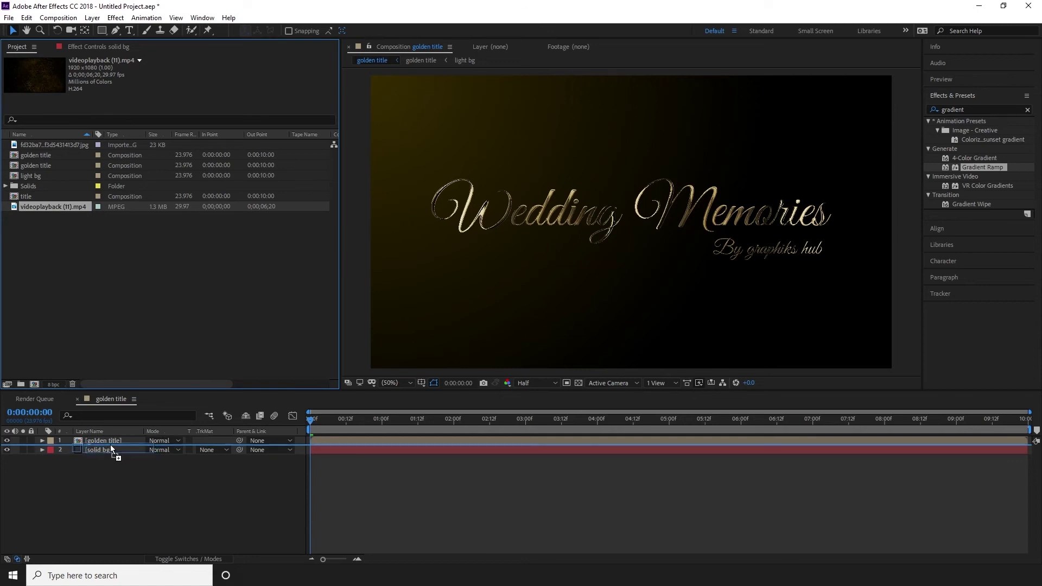
{"action": "left_click_drag", "start_coordinate": [111, 447], "coordinate": [110, 447]}
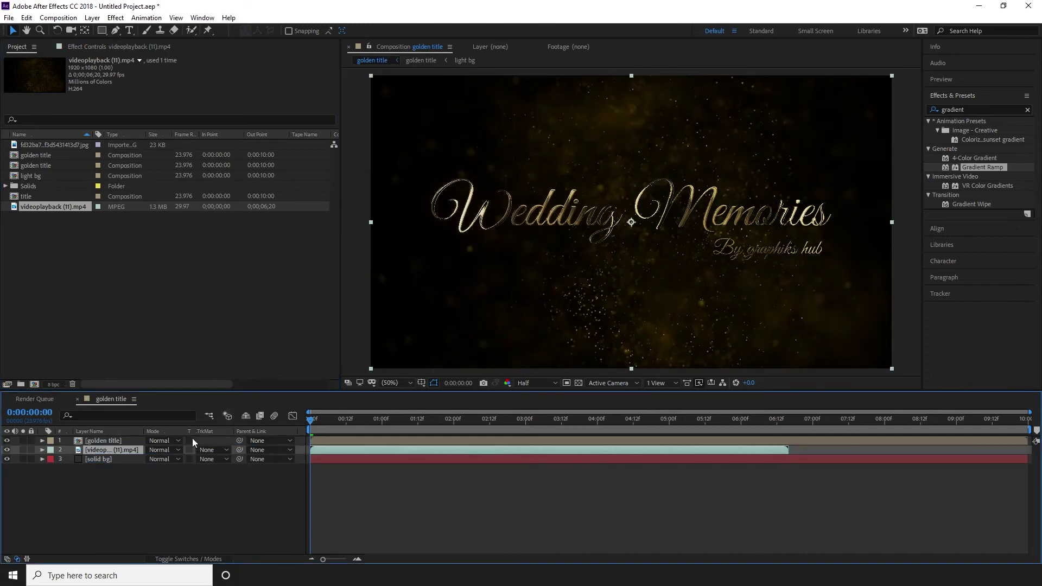
{"action": "left_click", "coordinate": [169, 450]}
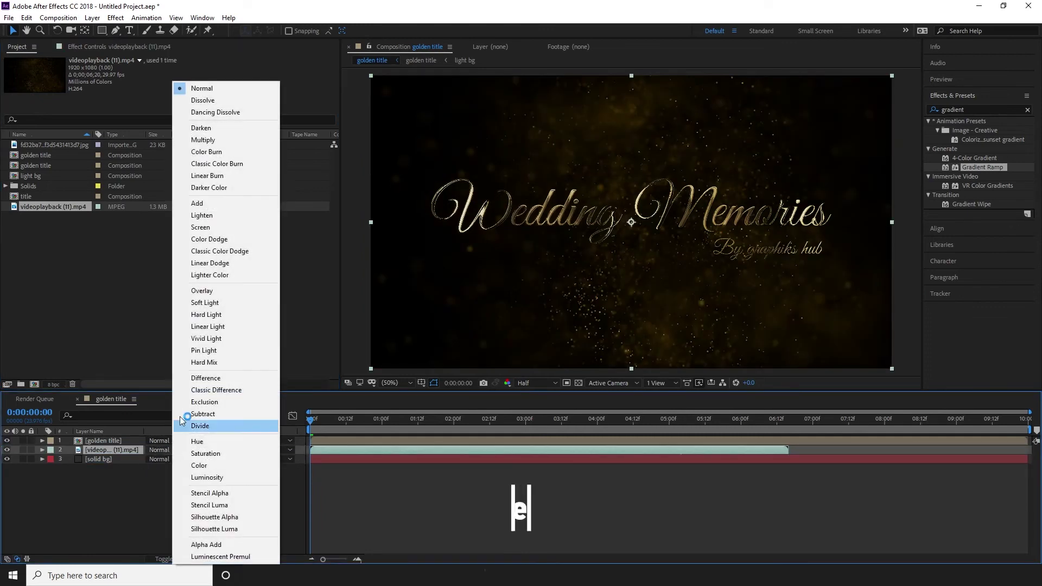
- Set the particle layer to Add blend mode with 35% opacity
{"action": "left_click", "coordinate": [209, 203]}
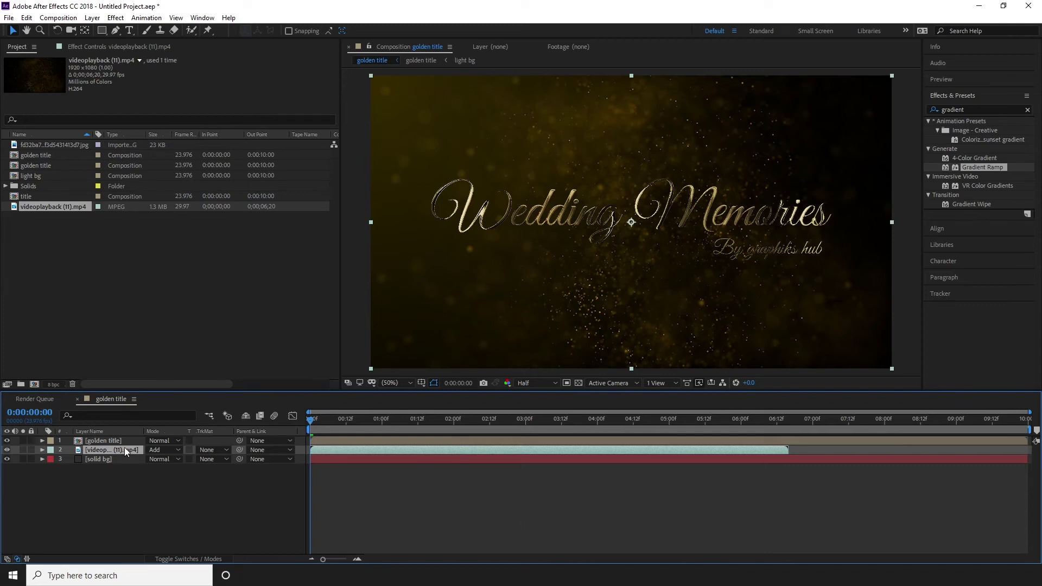
{"action": "key", "text": "t"}
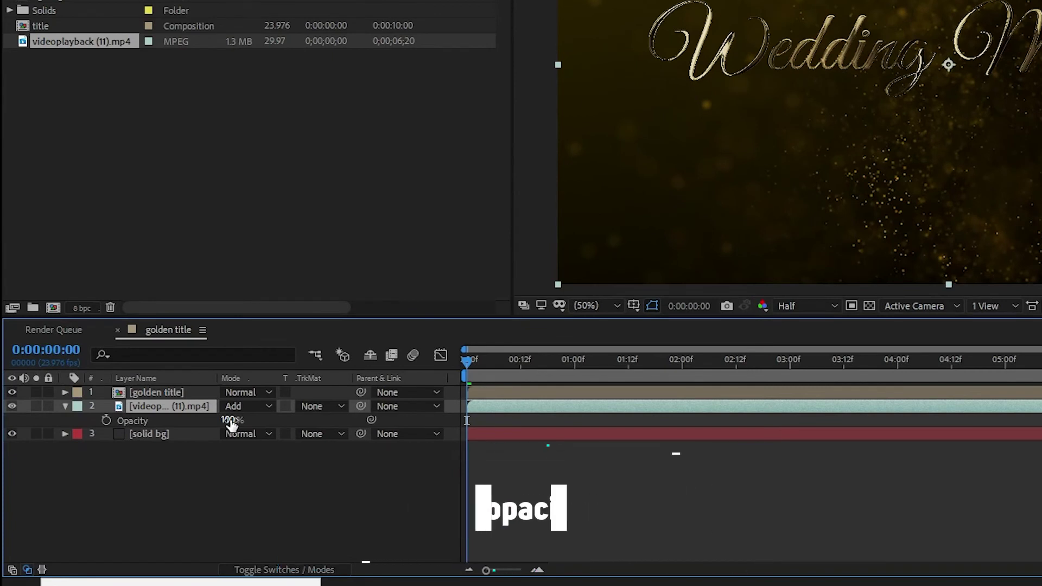
{"action": "left_click_drag", "start_coordinate": [231, 420], "coordinate": [184, 433]}
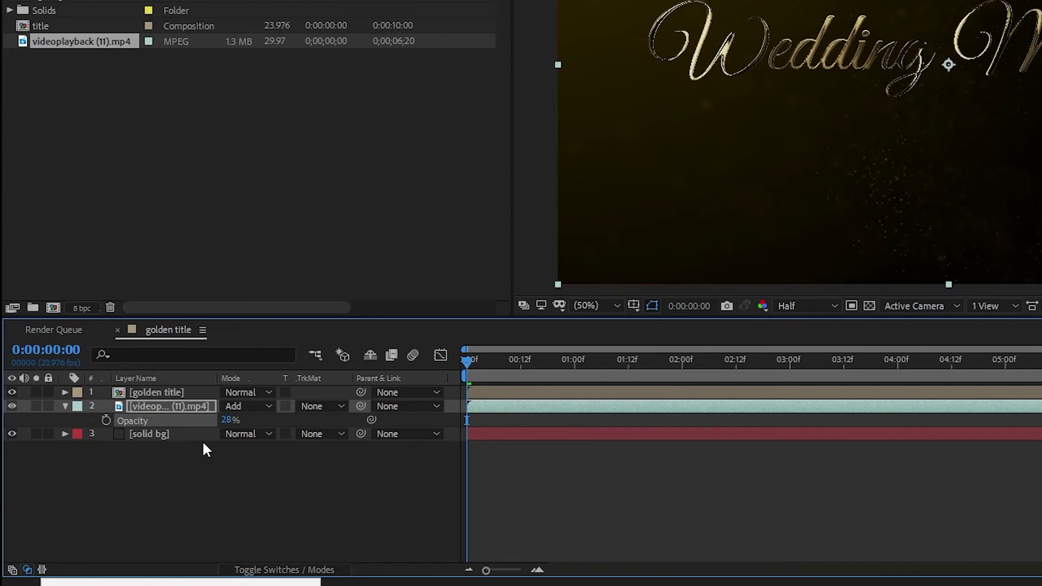
{"action": "left_click", "coordinate": [226, 421]}
{"action": "type", "text": "35"}
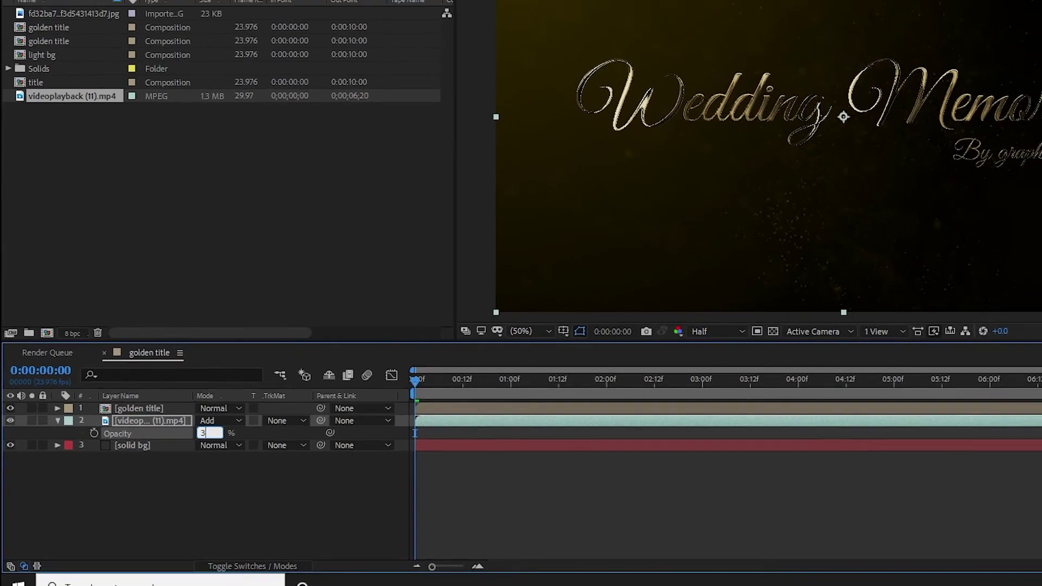
{"action": "key", "text": "Return"}
- Scrub near the end of the timeline to check where the particle clip stops
{"action": "left_click", "coordinate": [812, 432]}
{"action": "left_click_drag", "start_coordinate": [792, 421], "coordinate": [776, 454]}
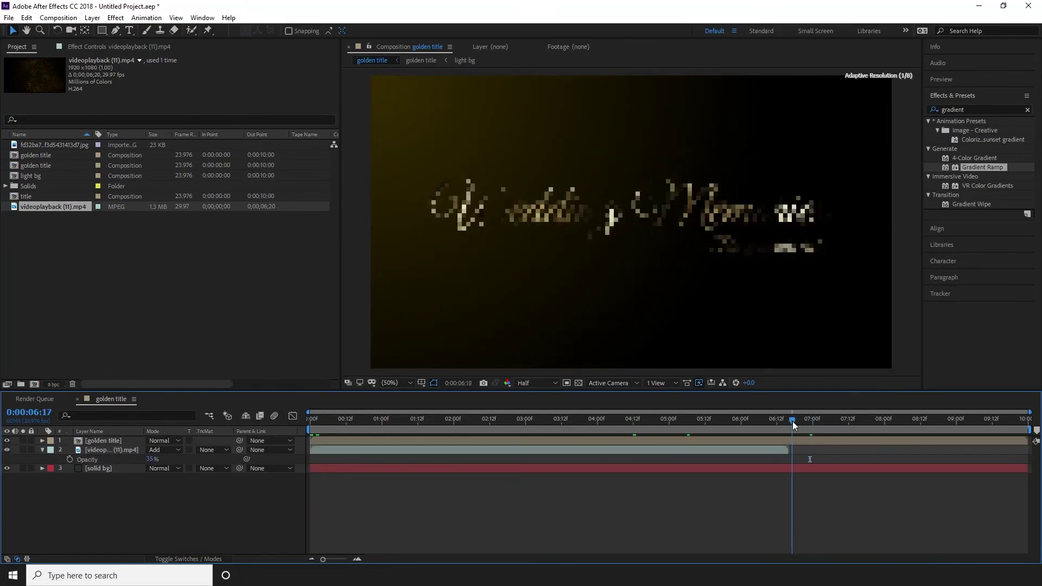
{"action": "left_click", "coordinate": [776, 451]}
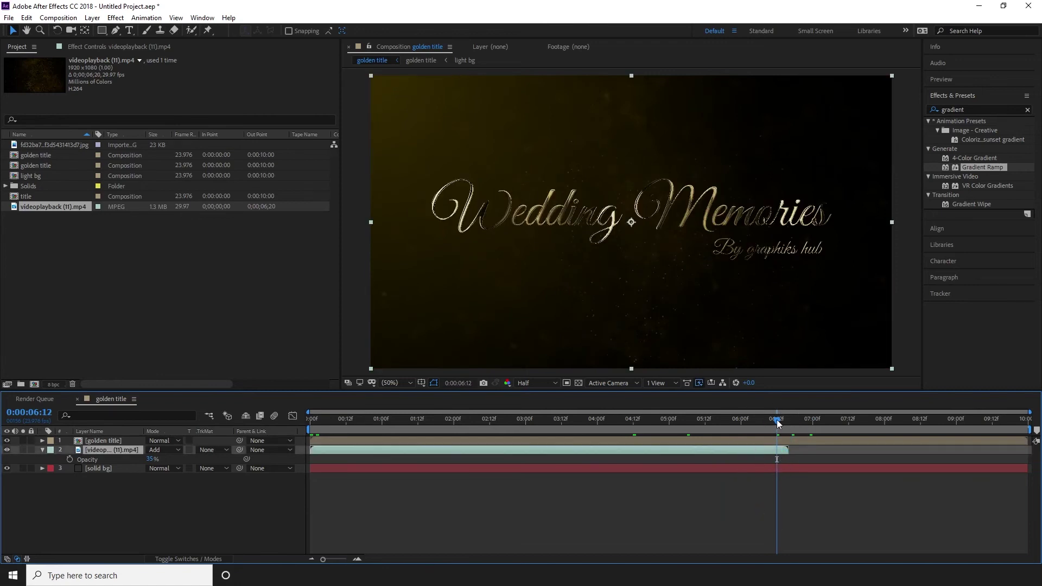
{"action": "left_click_drag", "start_coordinate": [777, 424], "coordinate": [929, 437]}
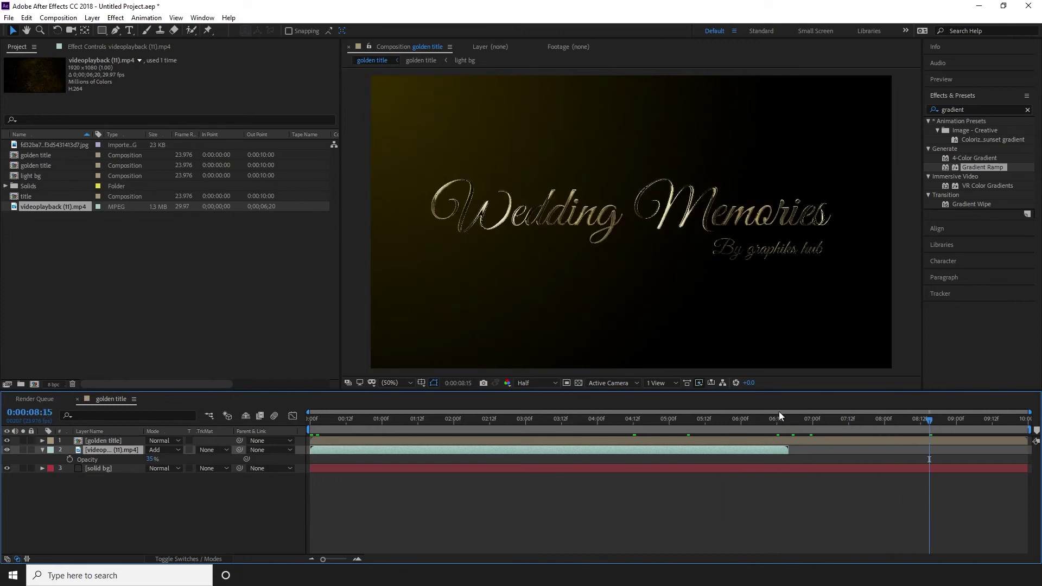
{"action": "left_click_drag", "start_coordinate": [778, 426], "coordinate": [840, 423]}
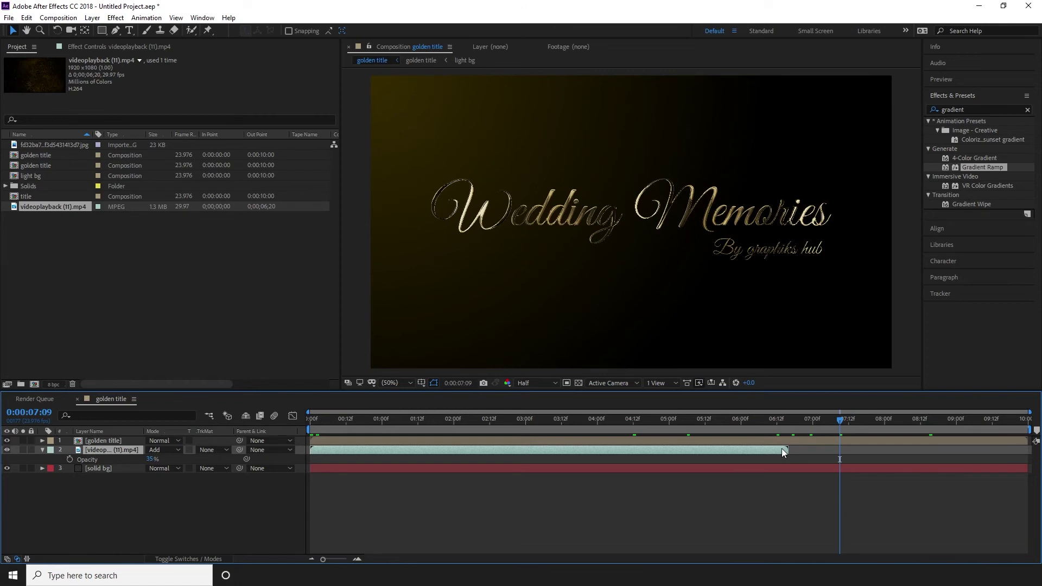
{"action": "left_click_drag", "start_coordinate": [822, 422], "coordinate": [744, 424]}
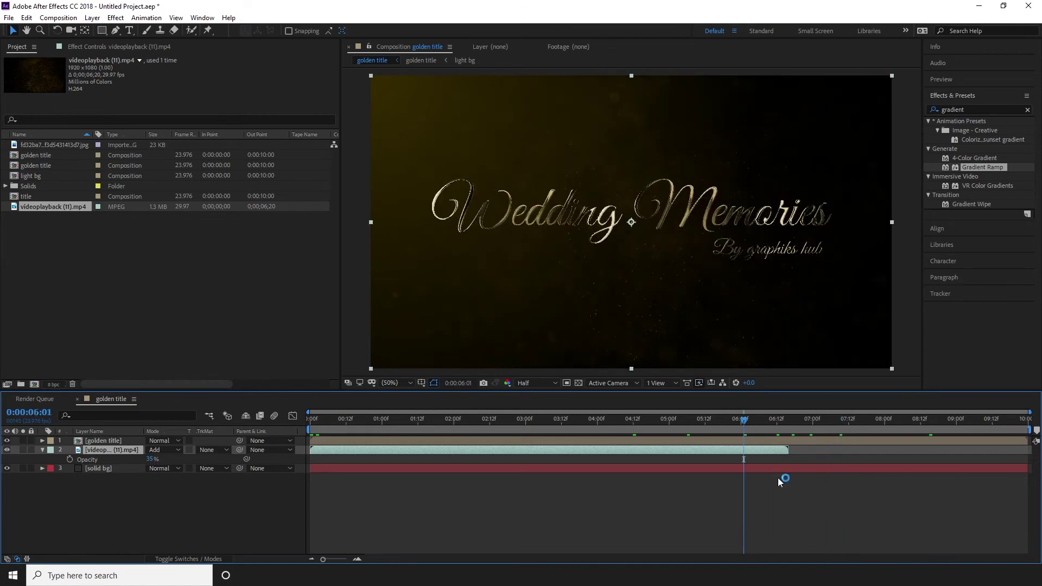
{"action": "right_click", "coordinate": [767, 451]}
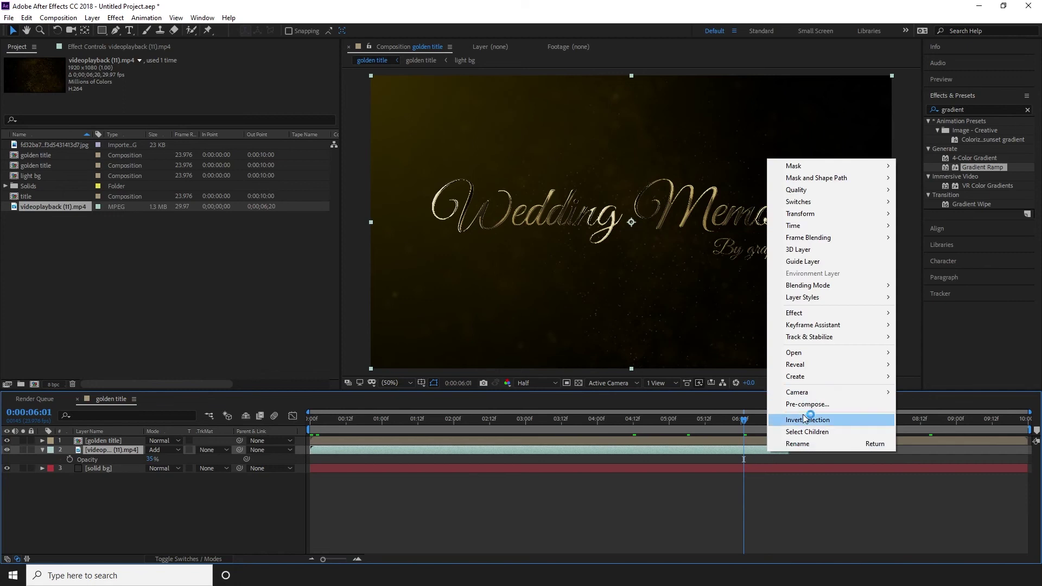
- Enable Time Remapping on the particle clip and stretch its last keyframe and out point to the comp end
{"action": "mouse_move", "coordinate": [831, 225]}
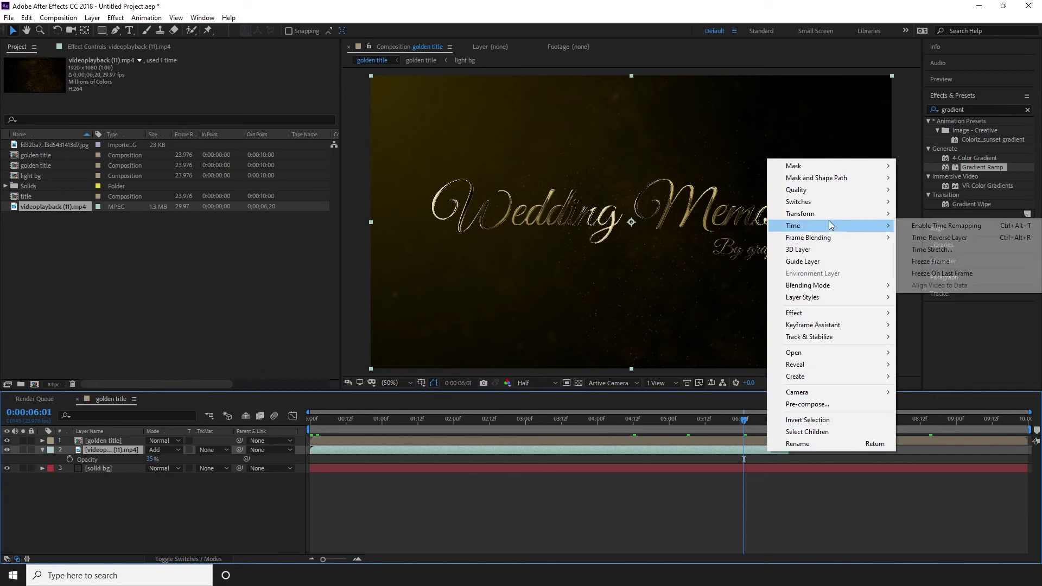
{"action": "left_click", "coordinate": [931, 227]}
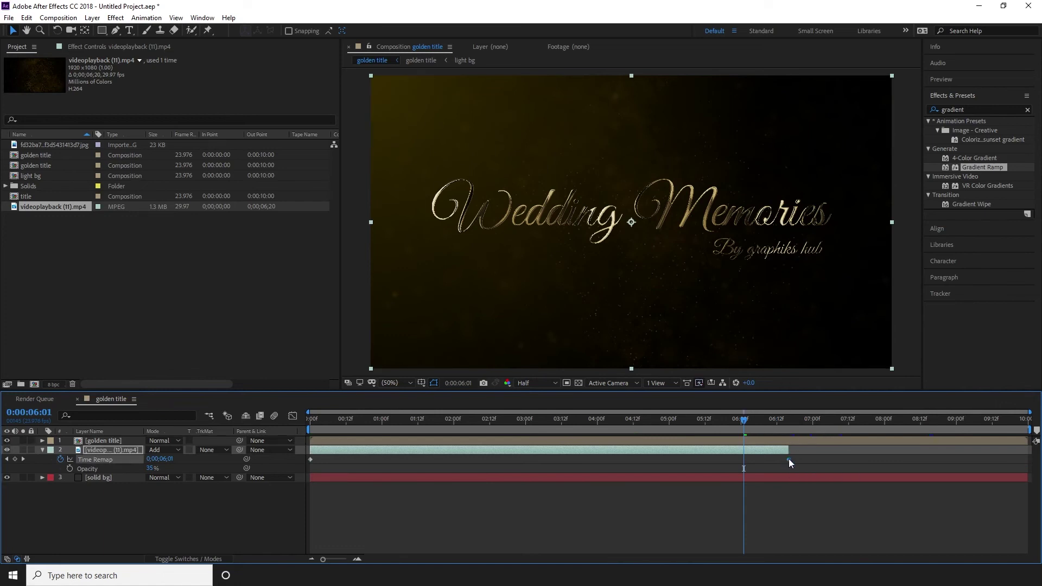
{"action": "left_click_drag", "start_coordinate": [789, 460], "coordinate": [797, 460]}
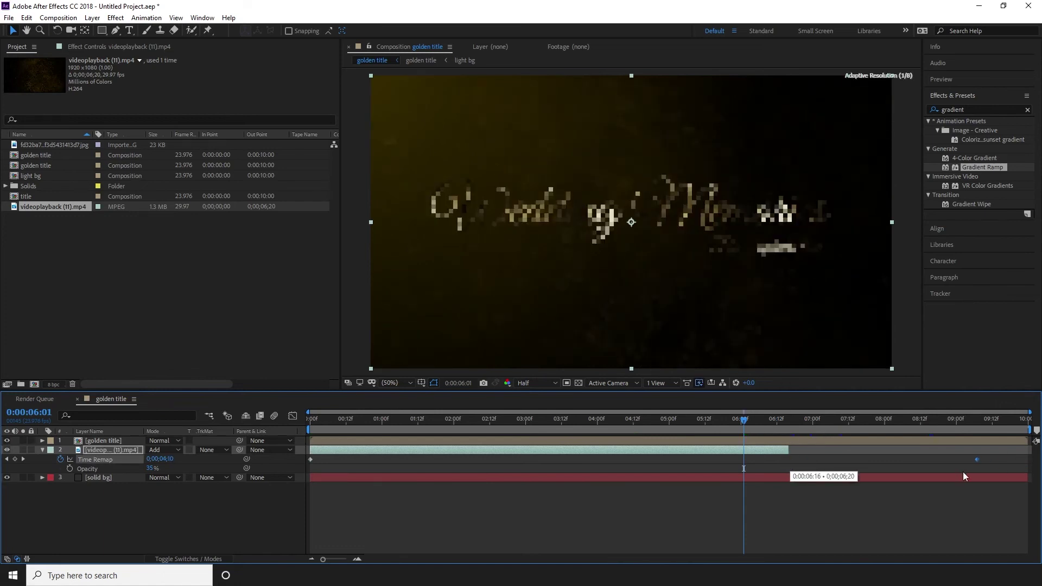
{"action": "left_click_drag", "start_coordinate": [980, 477], "coordinate": [1024, 460]}
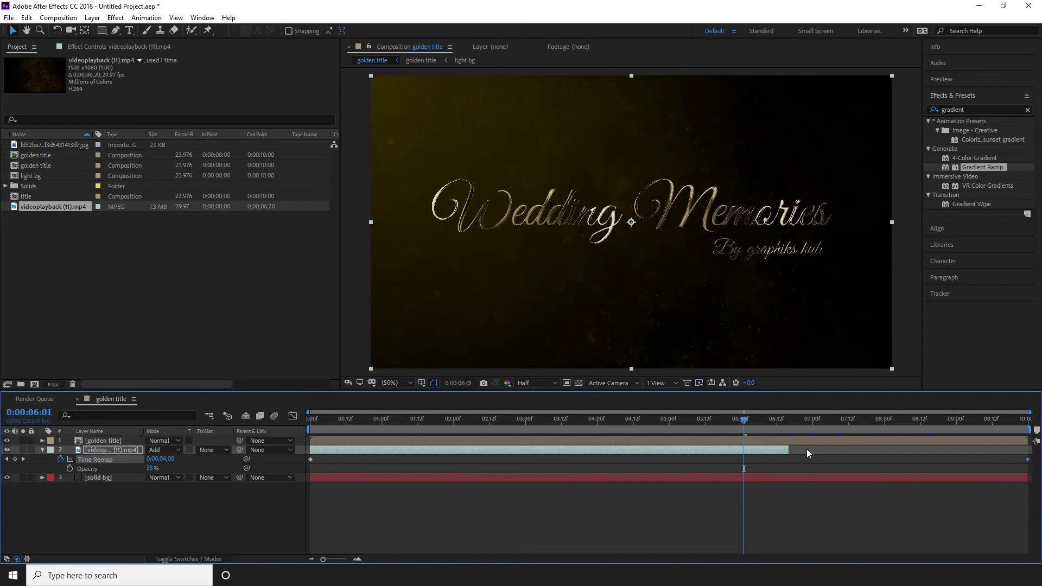
{"action": "left_click_drag", "start_coordinate": [788, 449], "coordinate": [1018, 449]}
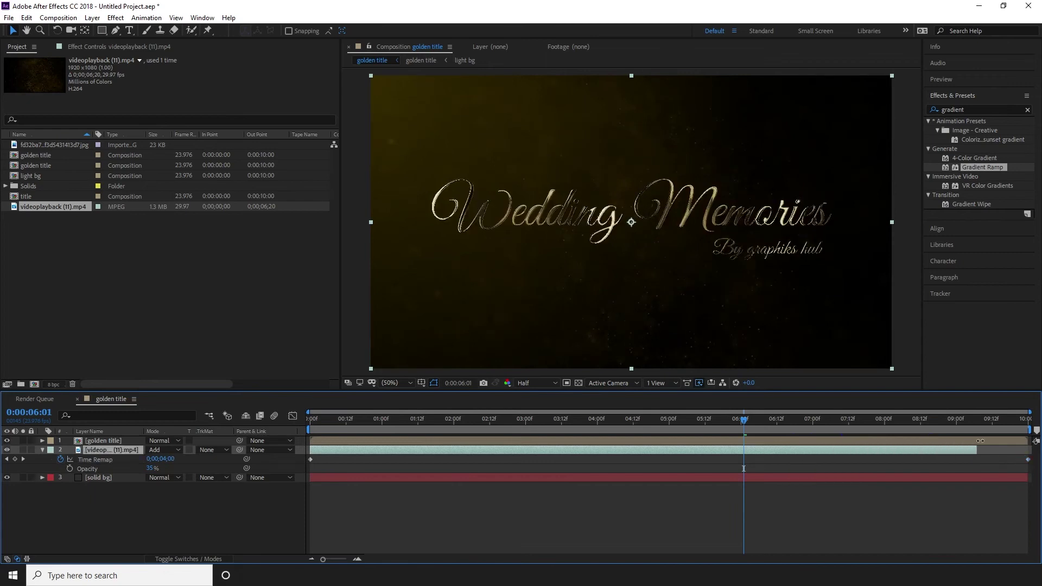
- Preview the stretched particle animation and return to the start of the composition
{"action": "key", "text": "space"}
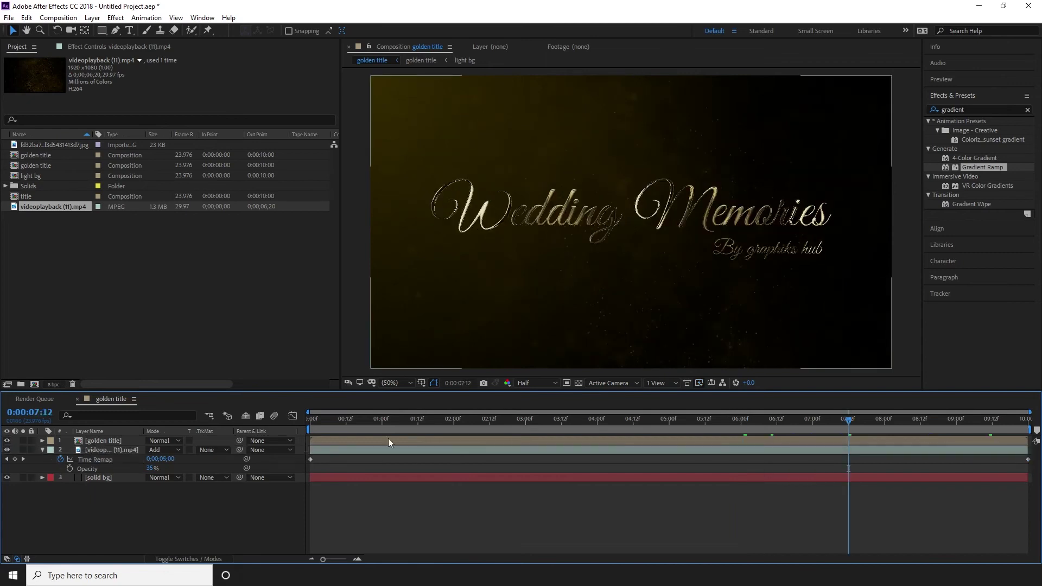
{"action": "key", "text": "Home"}
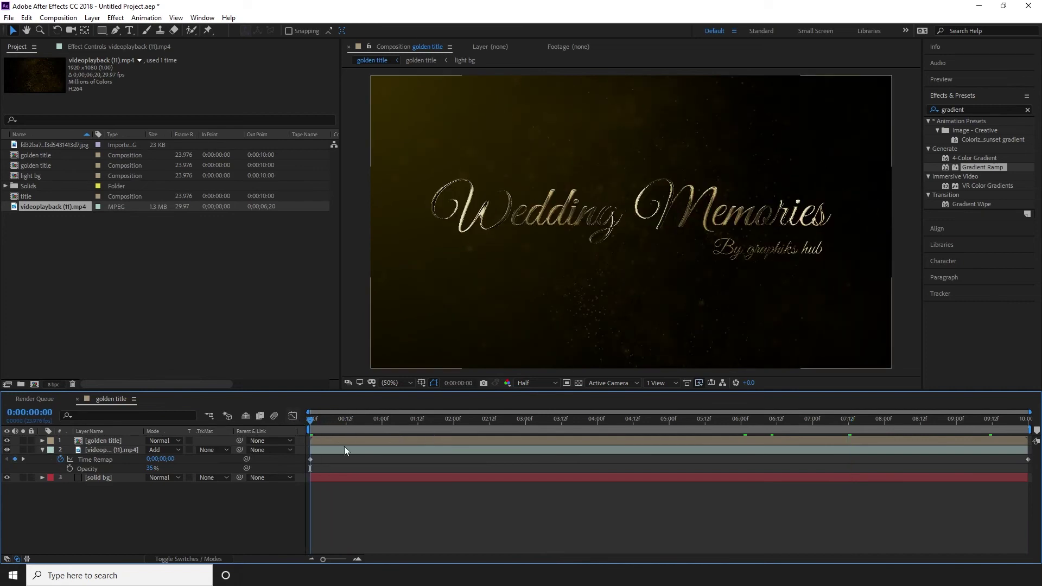
{"action": "left_click", "coordinate": [102, 440]}
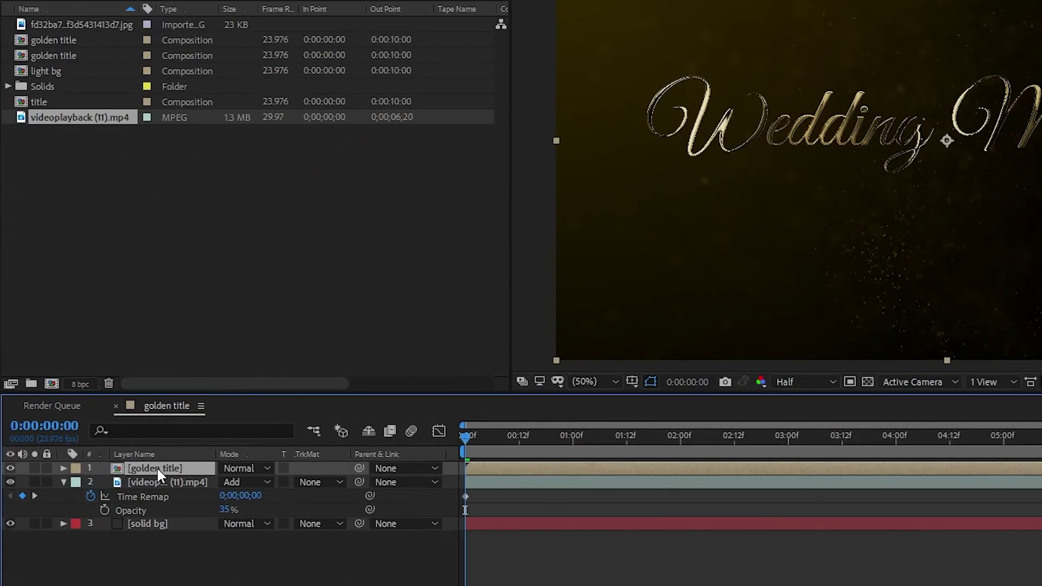
- Keyframe the golden title's Scale at 77% and move that keyframe later in time
{"action": "key", "text": "s"}
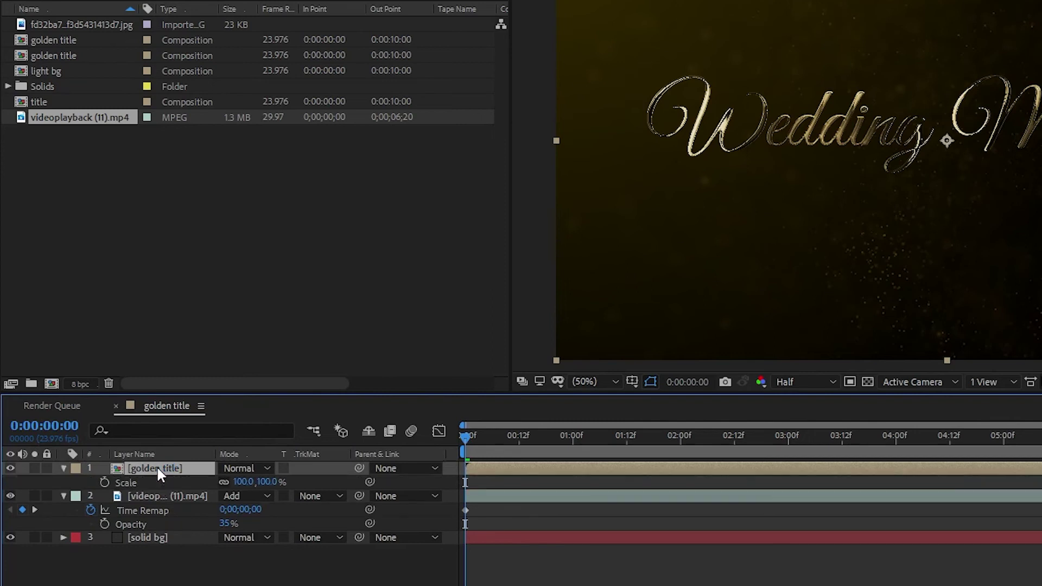
{"action": "mouse_move", "coordinate": [242, 482]}
{"action": "left_mouse_down"}
{"action": "mouse_move", "coordinate": [284, 490]}
{"action": "mouse_move", "coordinate": [225, 482]}
{"action": "left_mouse_up"}
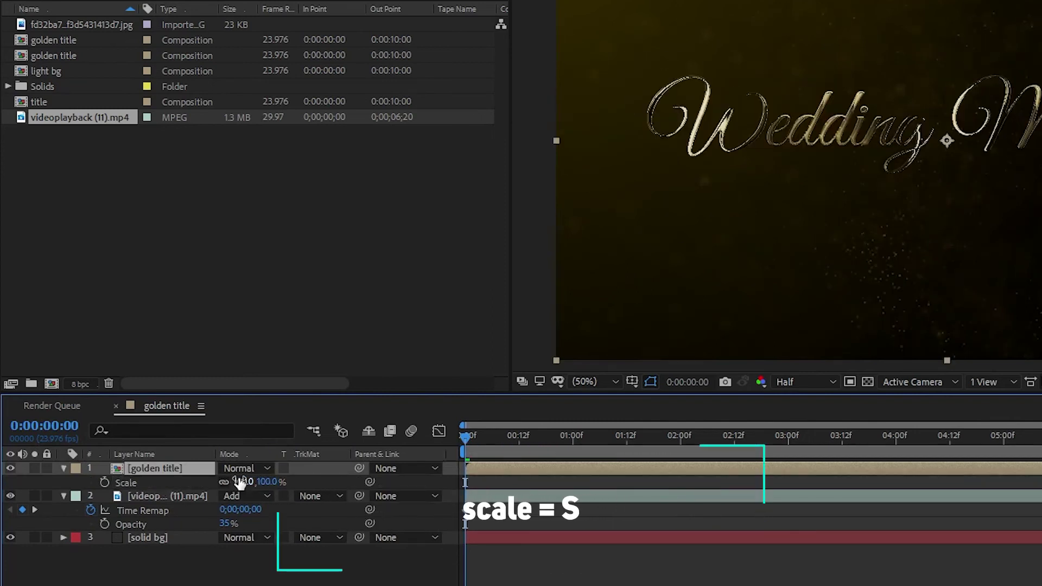
{"action": "left_click_drag", "start_coordinate": [225, 481], "coordinate": [219, 483]}
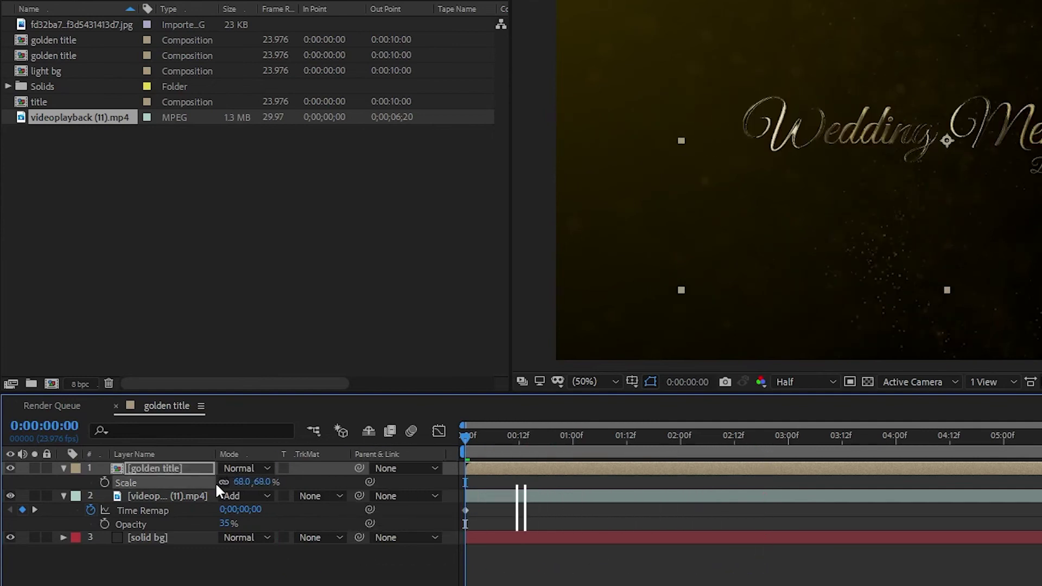
{"action": "left_click", "coordinate": [104, 483]}
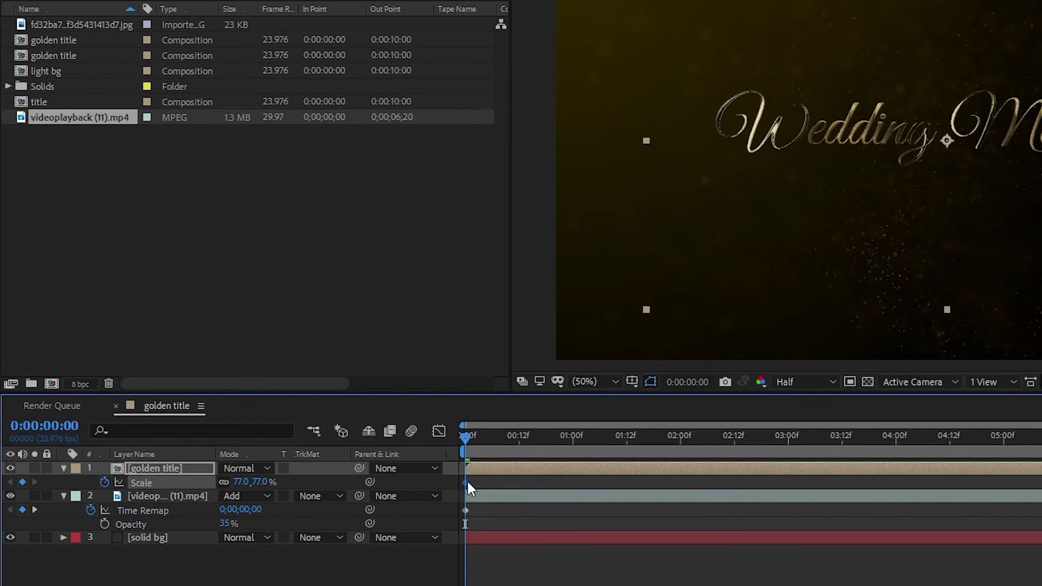
{"action": "left_click_drag", "start_coordinate": [467, 483], "coordinate": [616, 483]}
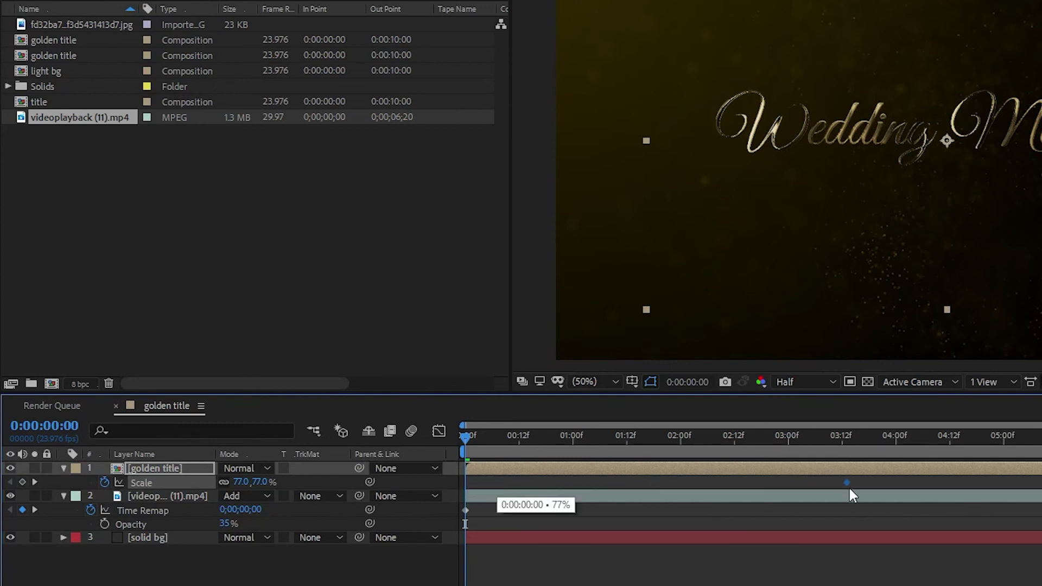
{"action": "left_click_drag", "start_coordinate": [849, 488], "coordinate": [853, 489]}
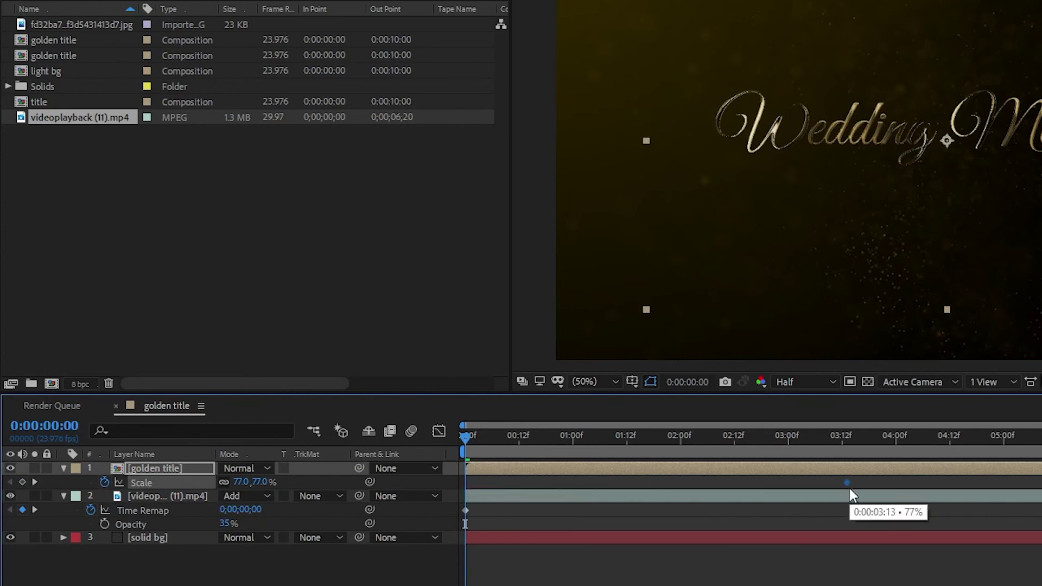
- Set the title's starting Scale to 100% at frame zero and preview the start
{"action": "left_click", "coordinate": [243, 482]}
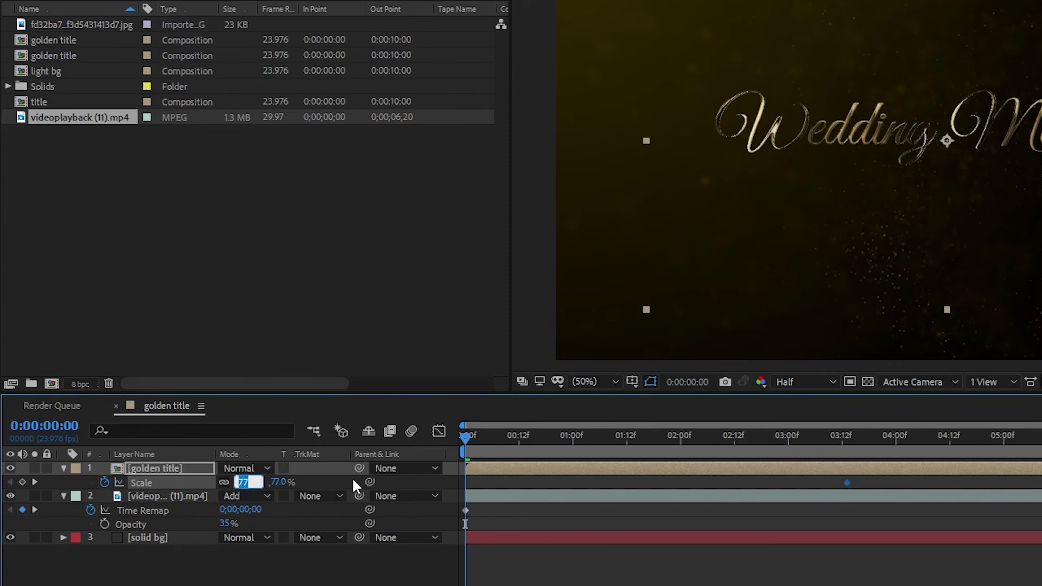
{"action": "left_click", "coordinate": [356, 485]}
{"action": "left_click_drag", "start_coordinate": [243, 482], "coordinate": [266, 481]}
{"action": "left_click", "coordinate": [243, 482]}
{"action": "type", "text": "100.0"}
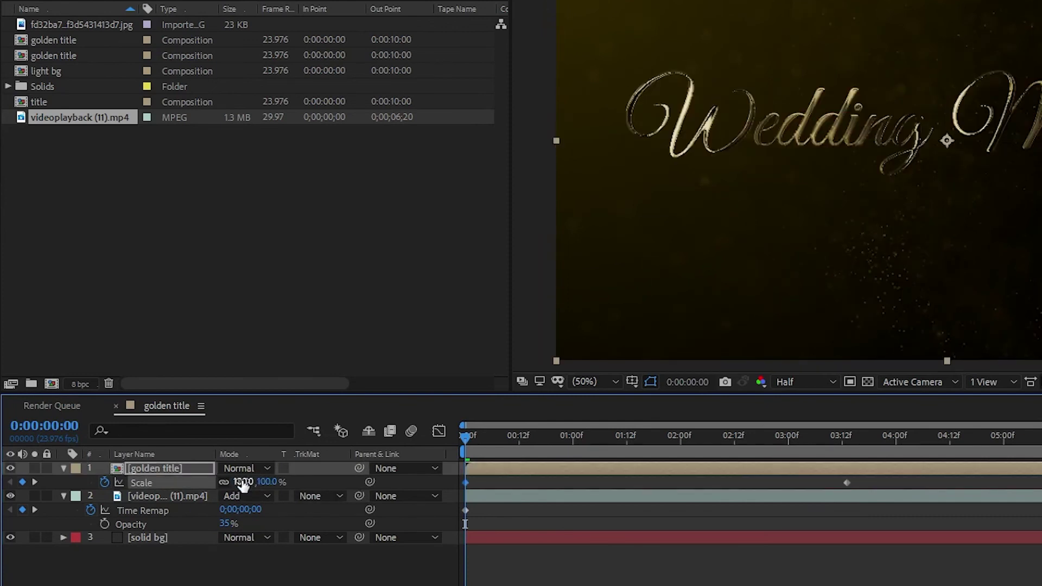
{"action": "key", "text": "Return"}
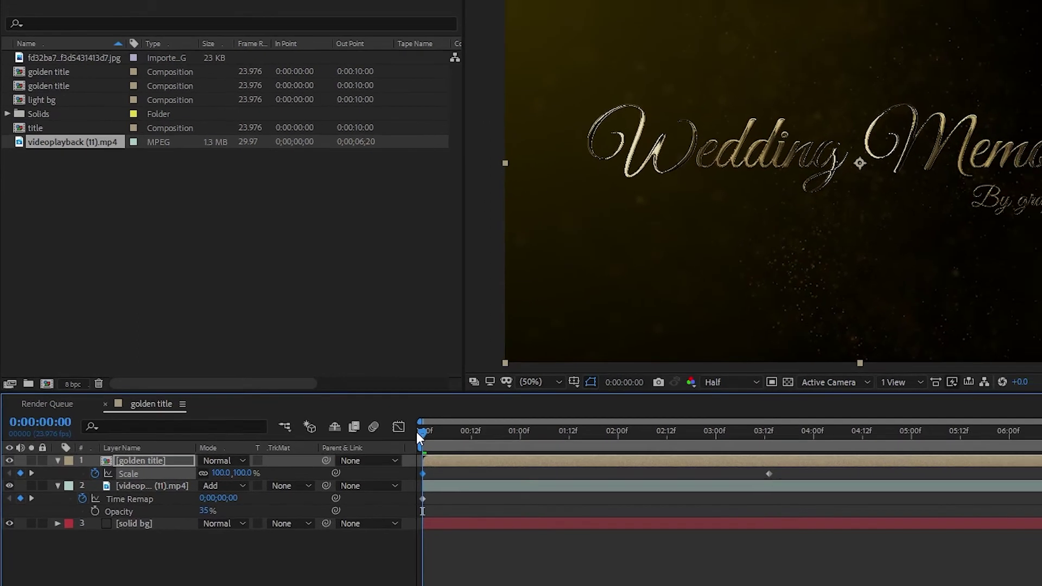
{"action": "left_click_drag", "start_coordinate": [422, 432], "coordinate": [318, 439]}
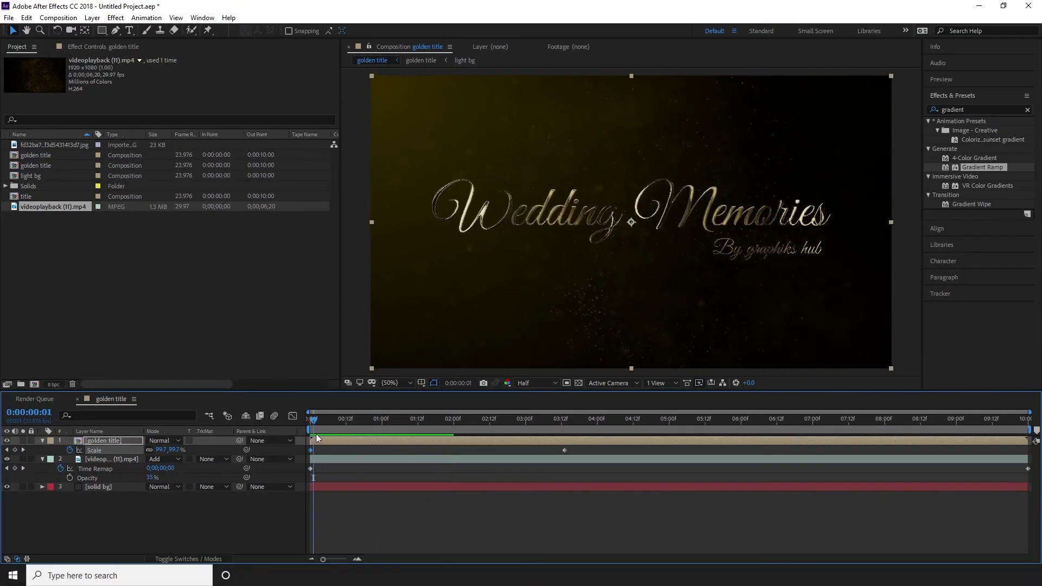
- Select both Scale keyframes and apply Easy Ease with F9
{"action": "left_click_drag", "start_coordinate": [598, 450], "coordinate": [365, 453]}
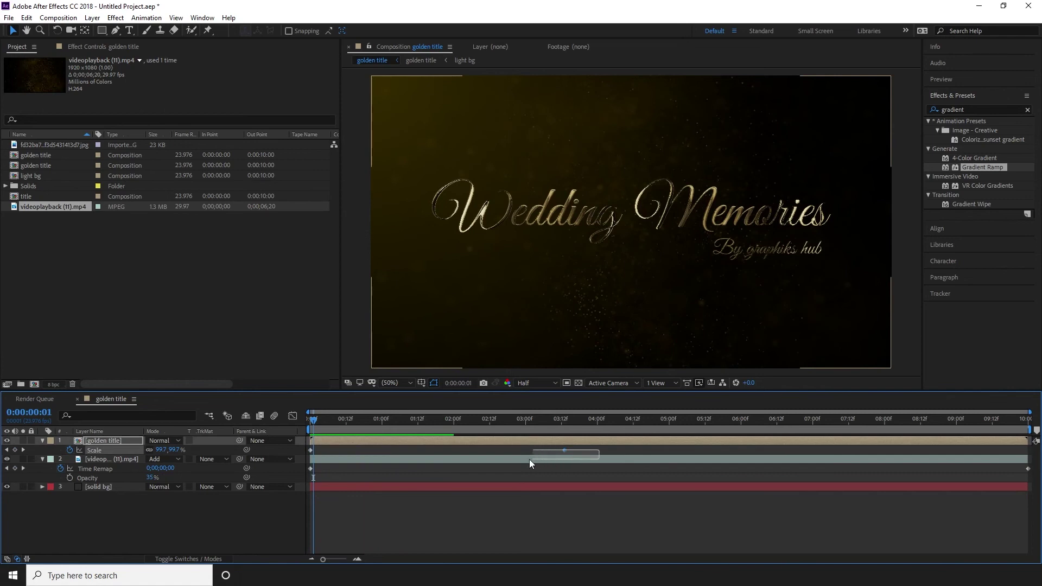
{"action": "left_click_drag", "start_coordinate": [366, 454], "coordinate": [305, 451]}
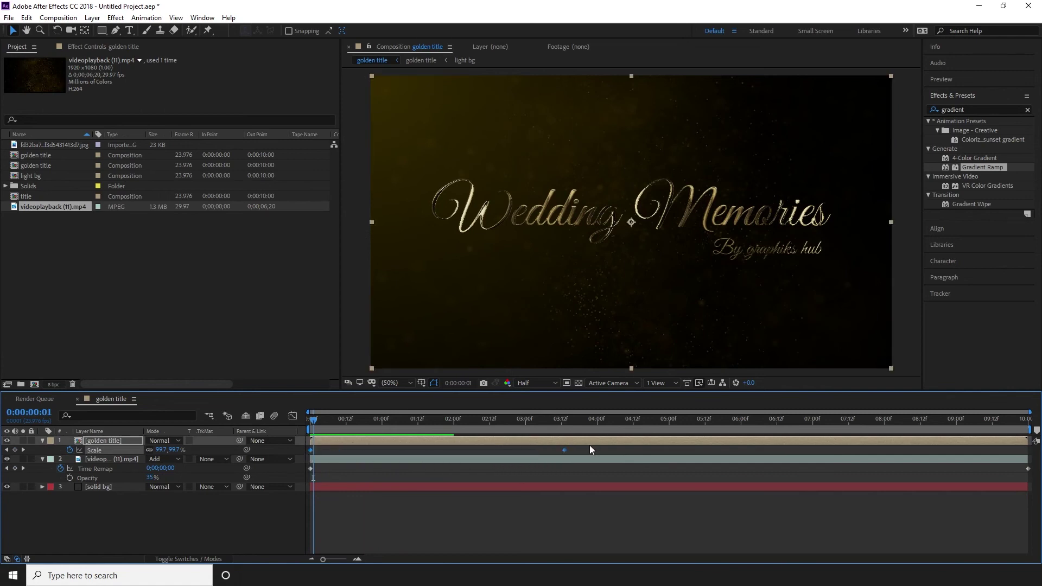
{"action": "key", "text": "F9"}
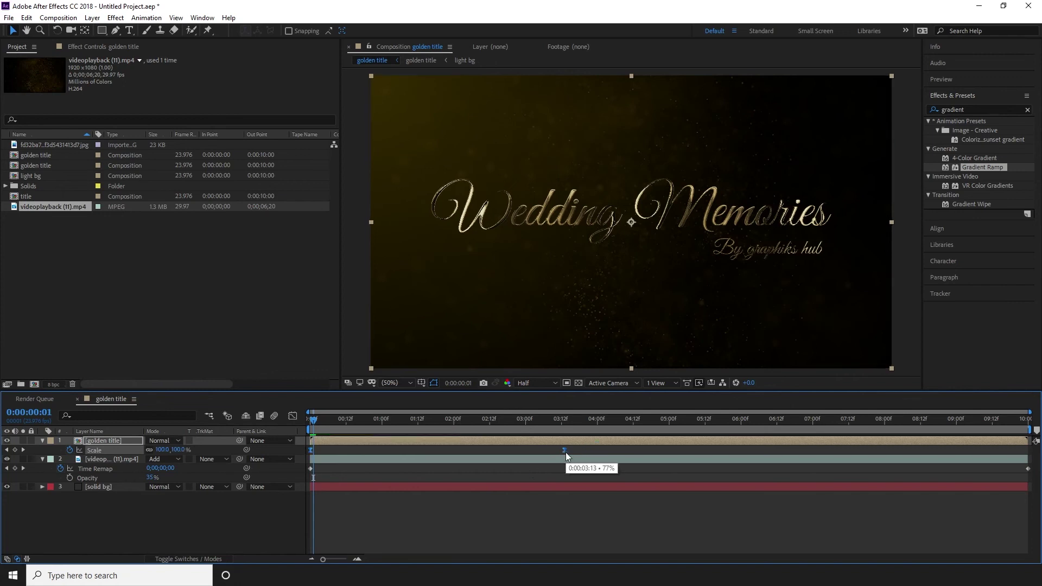
- Apply Keyframe Assistant > Easy Ease to the Scale keyframes and reselect both
{"action": "right_click", "coordinate": [565, 450]}
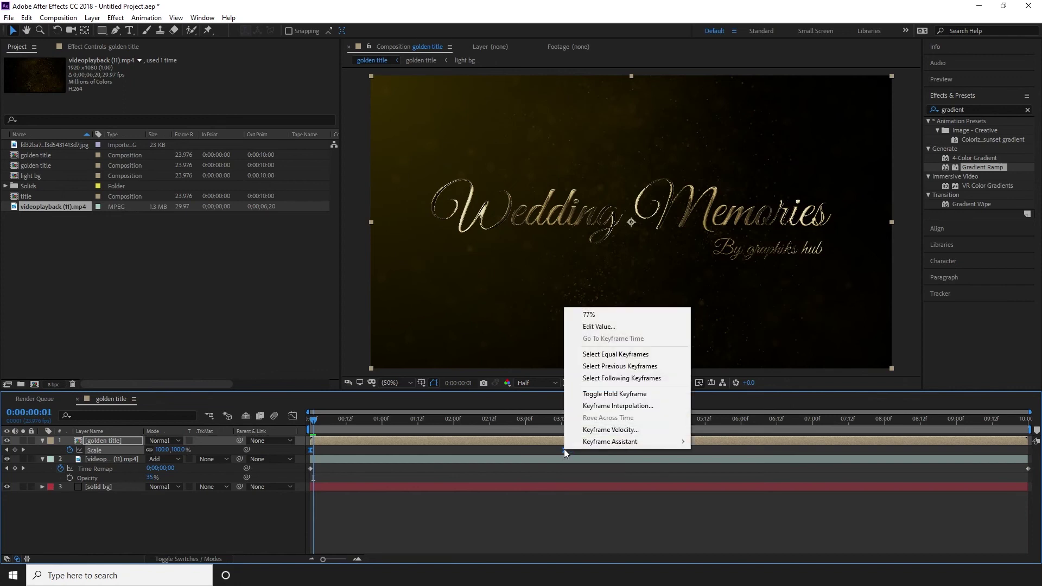
{"action": "mouse_move", "coordinate": [625, 442]}
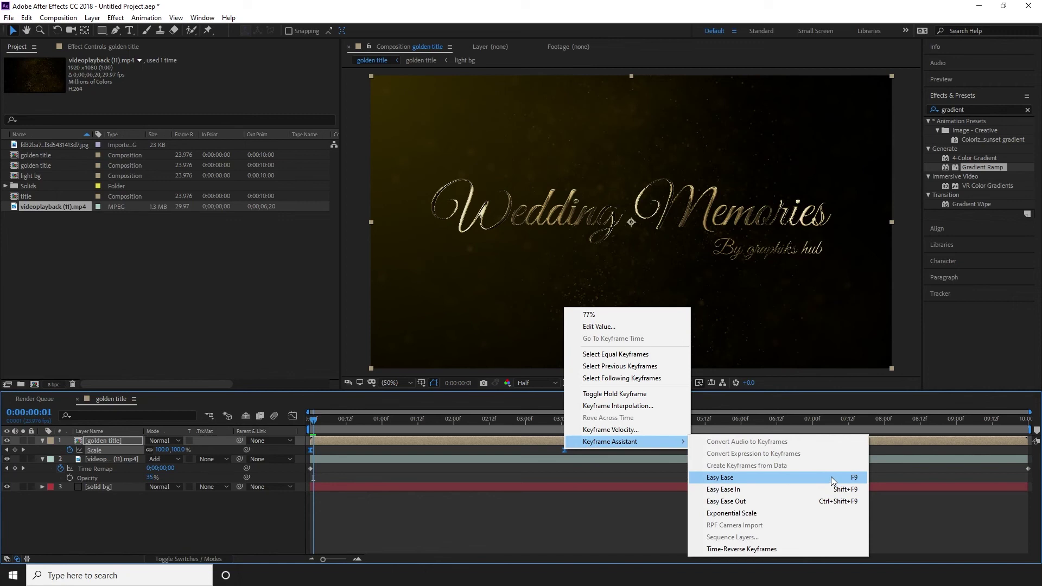
{"action": "left_click", "coordinate": [728, 480]}
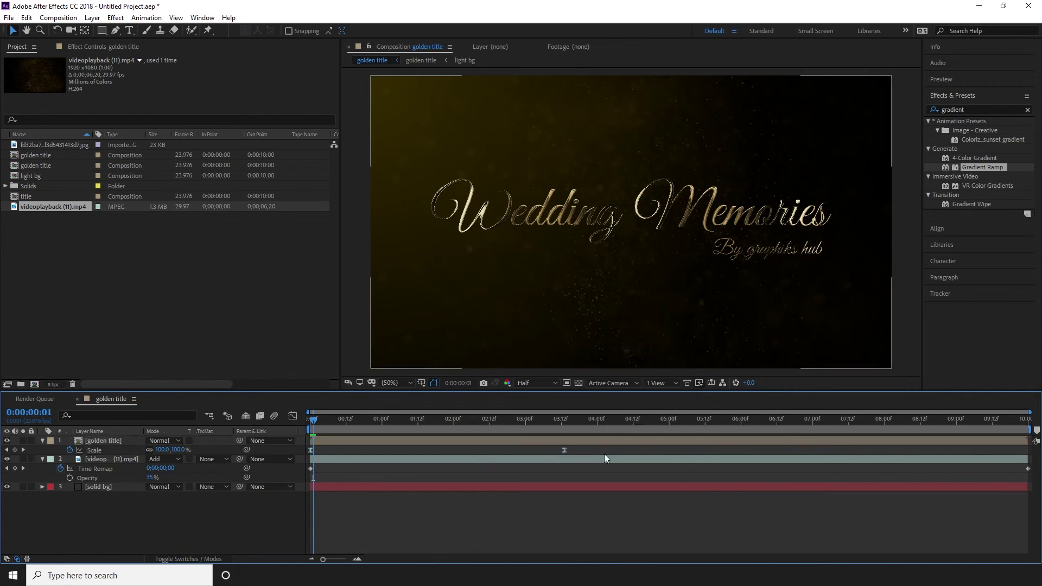
{"action": "left_click_drag", "start_coordinate": [601, 447], "coordinate": [308, 451]}
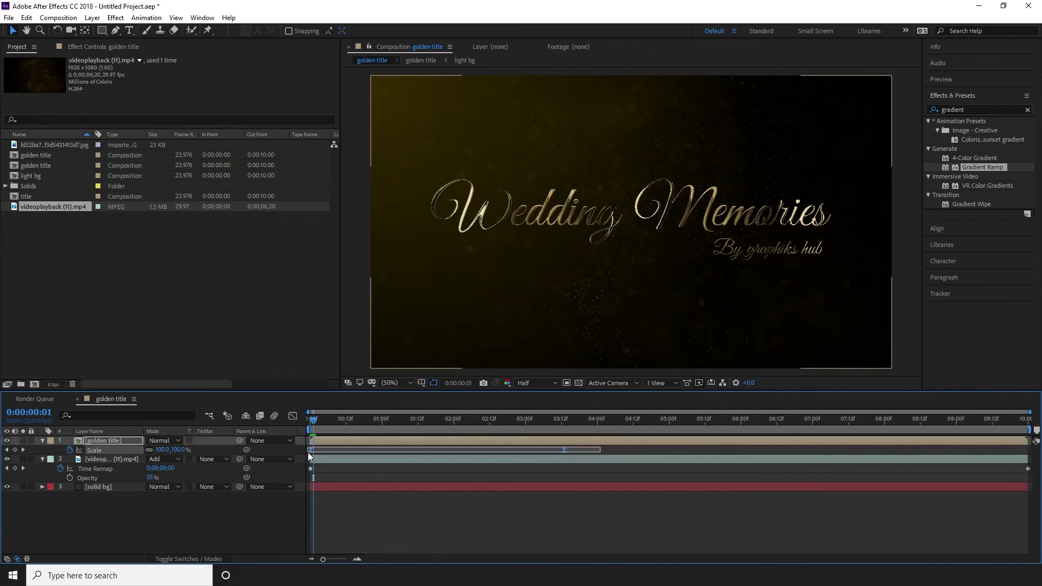
- In the Graph Editor's speed graph, lengthen the end keyframe's influence for a slower landing
{"action": "left_click", "coordinate": [293, 416]}
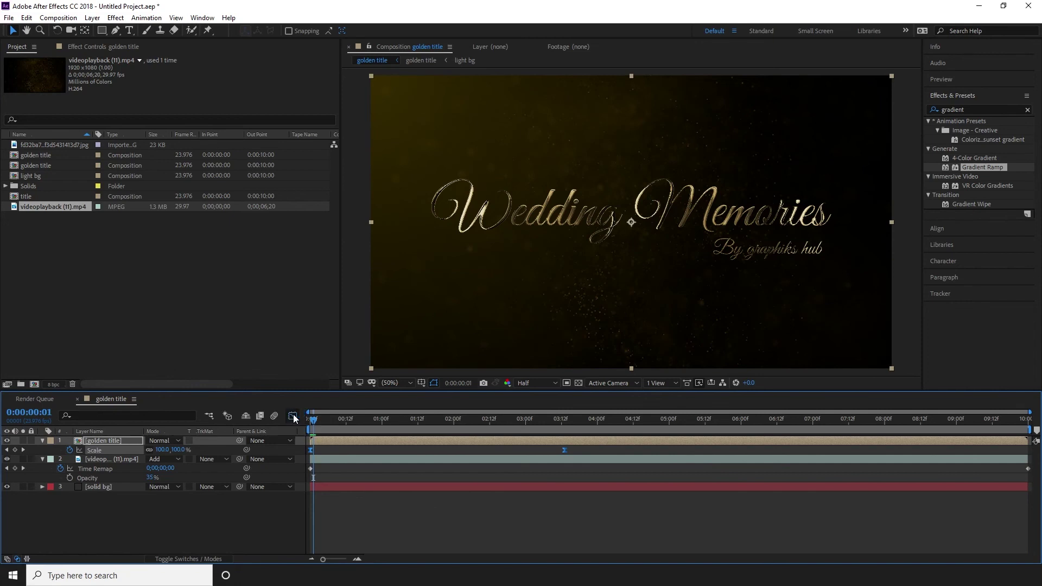
{"action": "left_click", "coordinate": [641, 548]}
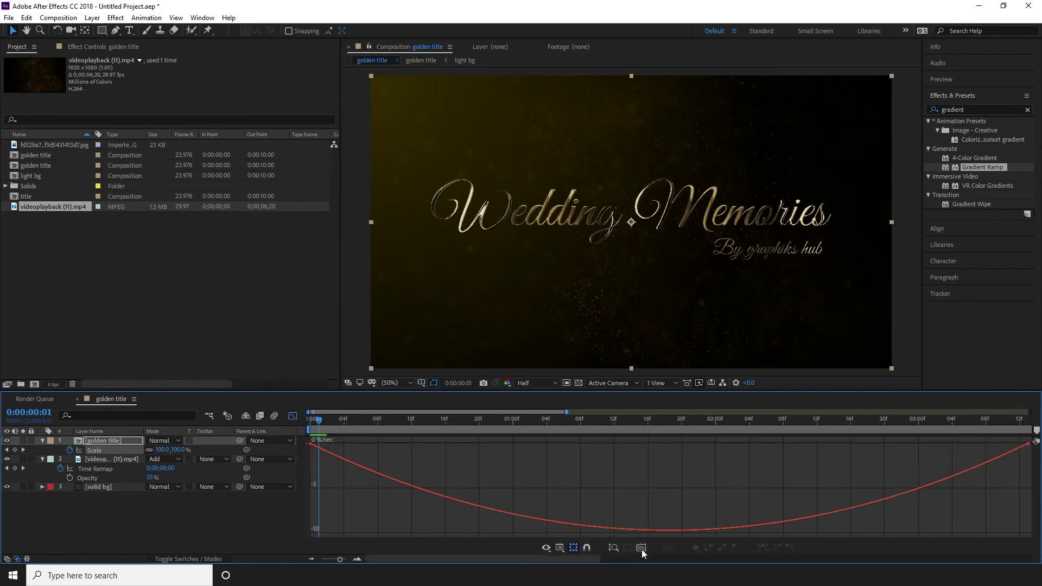
{"action": "scroll", "coordinate": [441, 457], "scroll_direction": "down", "scroll_amount": 5}
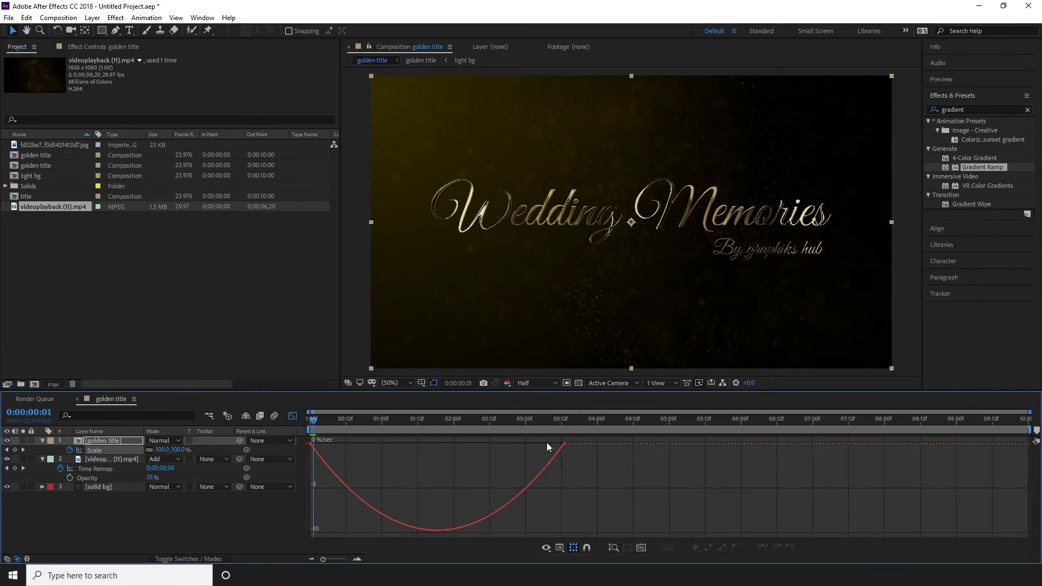
{"action": "left_click_drag", "start_coordinate": [587, 448], "coordinate": [591, 450]}
{"action": "left_click_drag", "start_coordinate": [522, 444], "coordinate": [467, 443]}
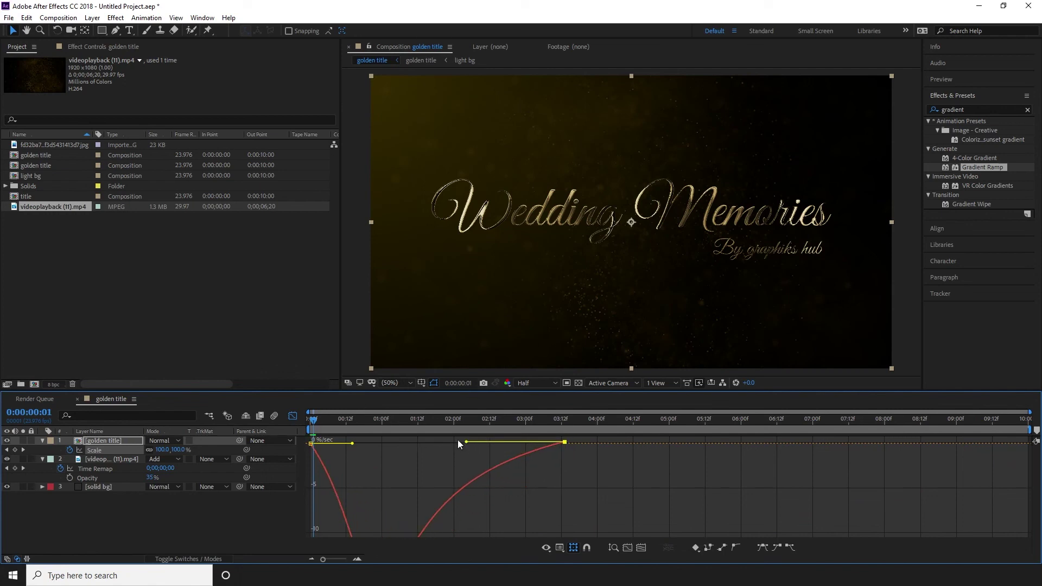
- Preview the eased scale animation from the beginning
{"action": "left_click", "coordinate": [307, 425]}
{"action": "key", "text": "space"}
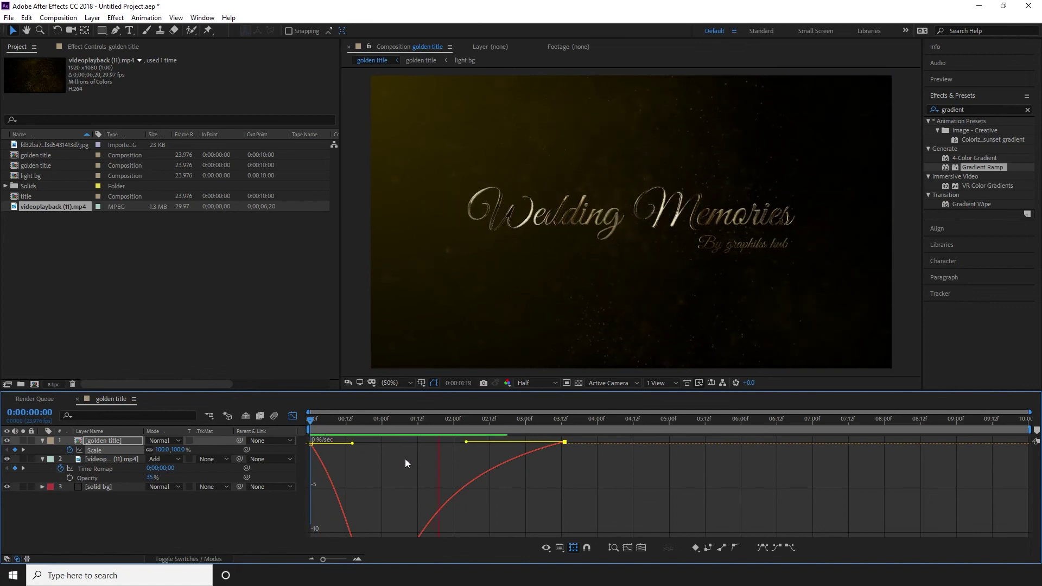
{"action": "left_click", "coordinate": [435, 447]}
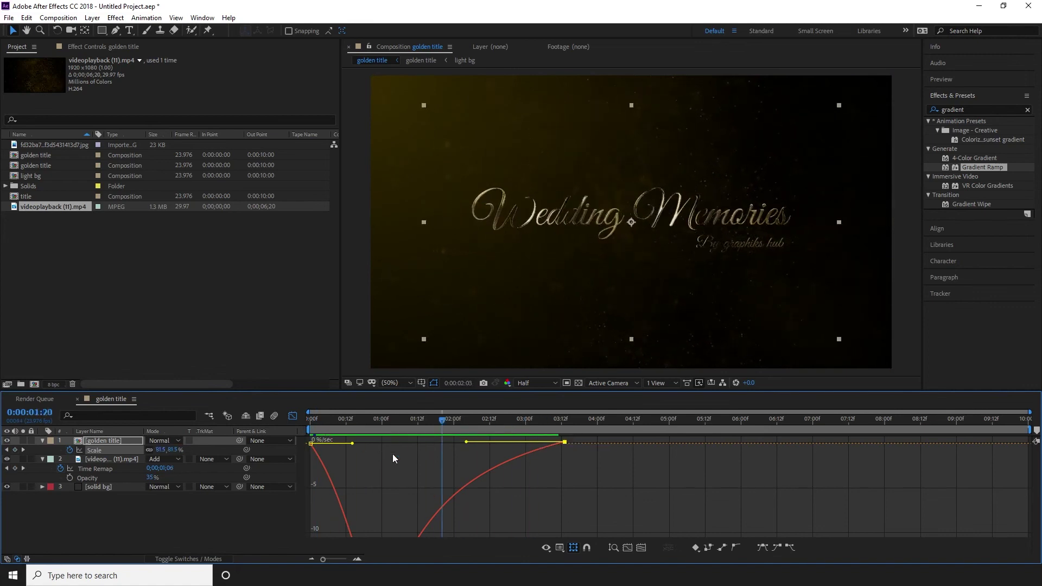
{"action": "key", "text": "Home"}
{"action": "key", "text": "space"}
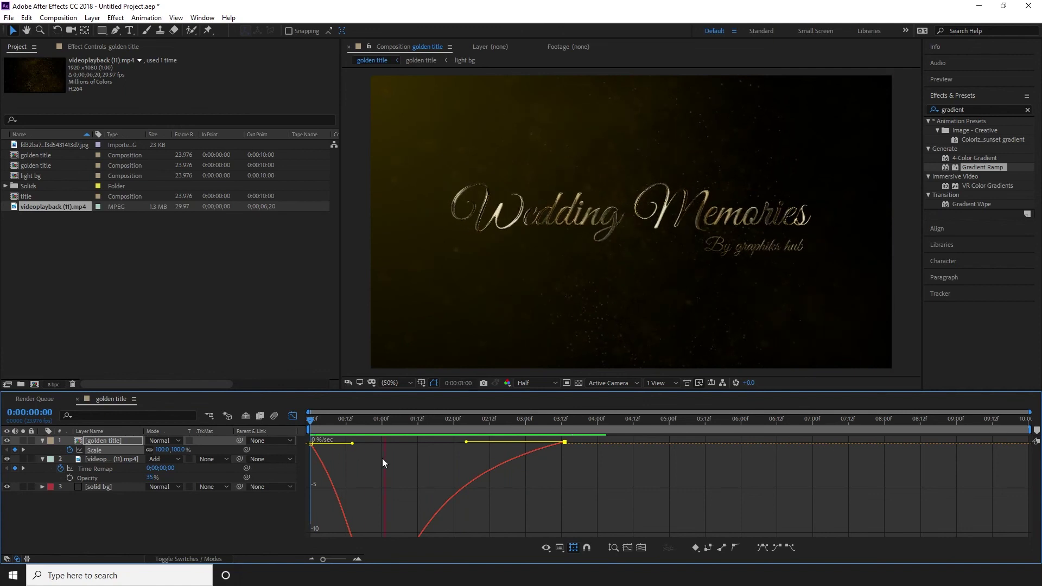
{"action": "left_click", "coordinate": [361, 441]}
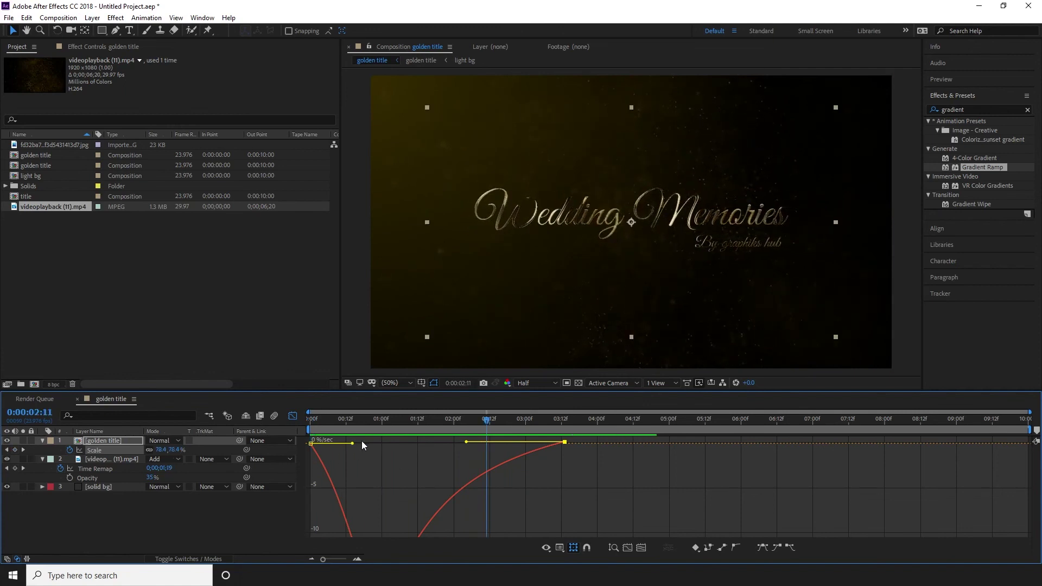
- Shorten the first keyframe's influence to sharpen the start, then close the Graph Editor
{"action": "left_click_drag", "start_coordinate": [353, 444], "coordinate": [337, 444]}
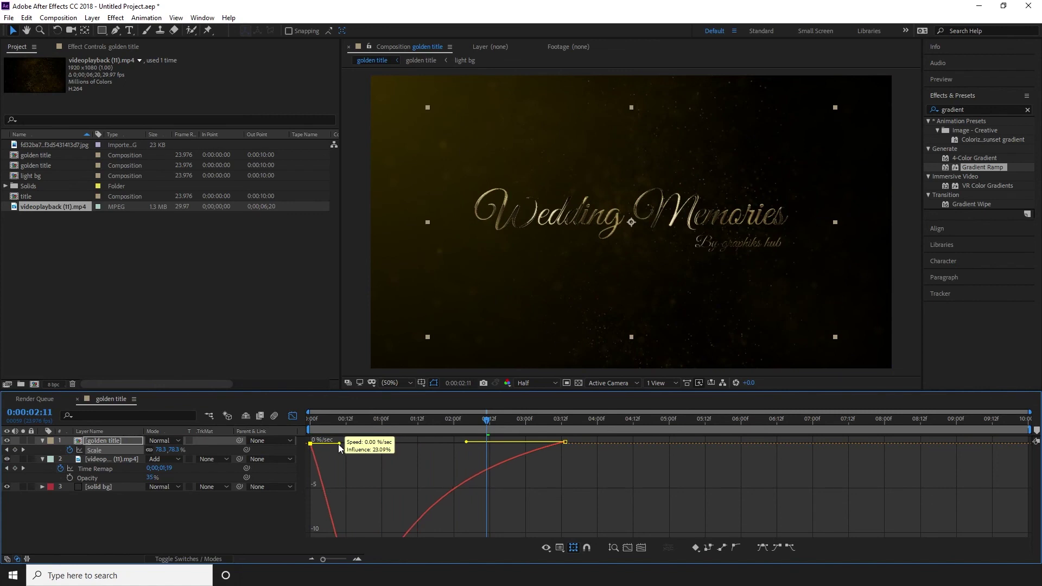
{"action": "key", "text": "Home"}
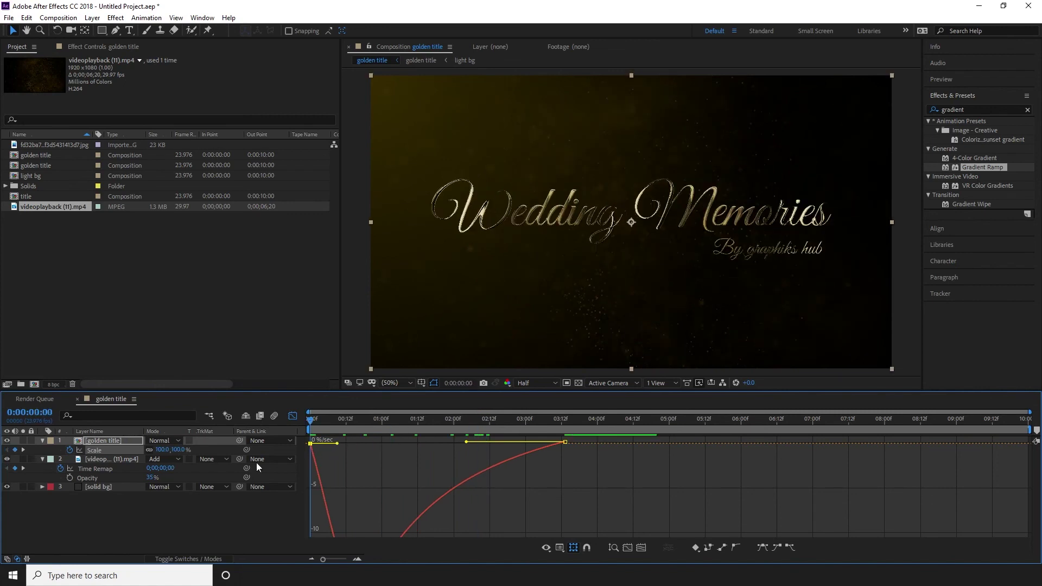
{"action": "left_click", "coordinate": [293, 415]}
{"action": "left_click", "coordinate": [275, 500]}
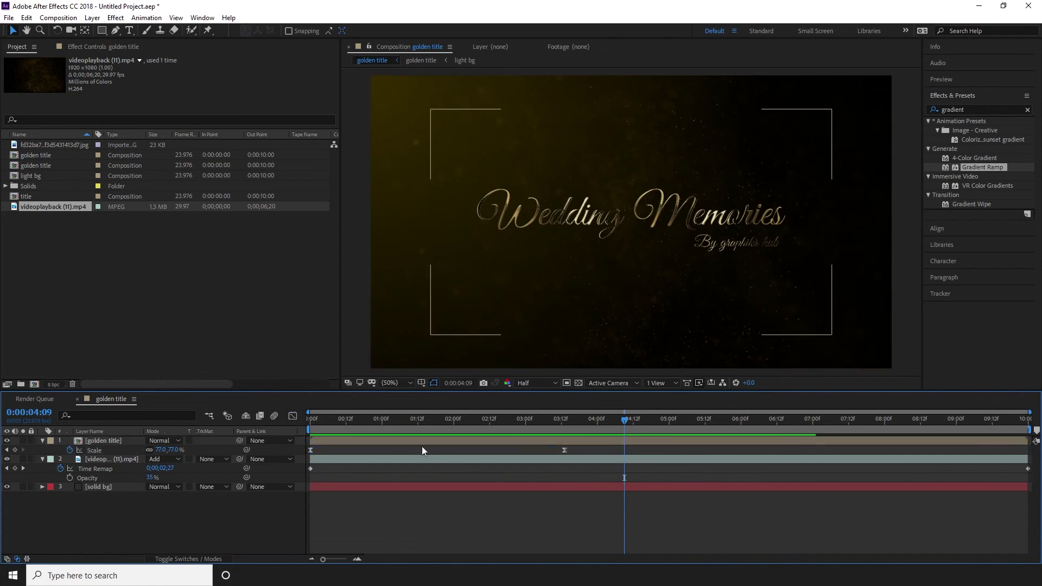
- Preview the animation, then add a new Adjustment Layer to the composition
{"action": "key", "text": "Home"}
{"action": "key", "text": "space"}
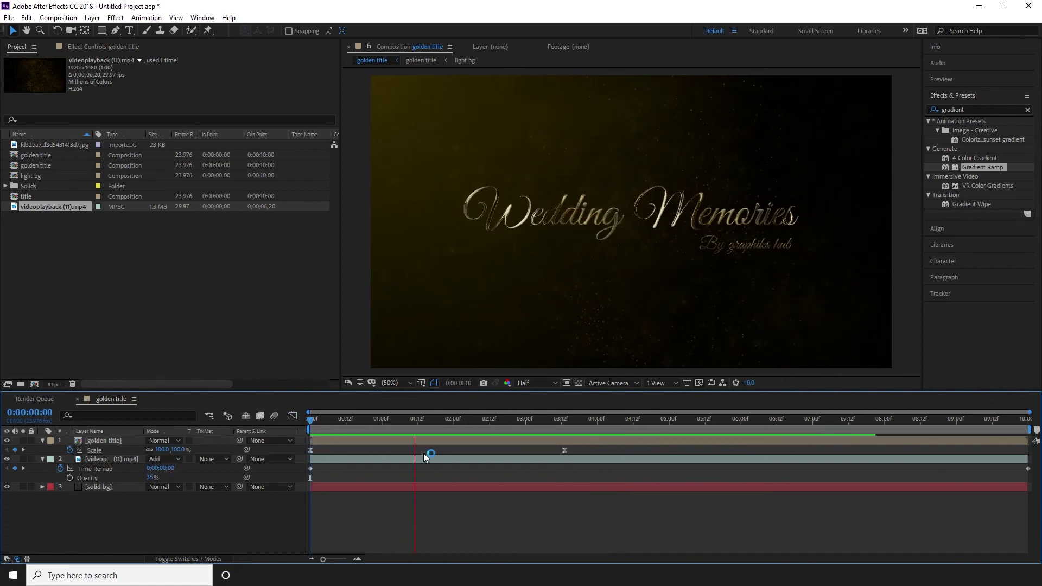
{"action": "left_click", "coordinate": [99, 519]}
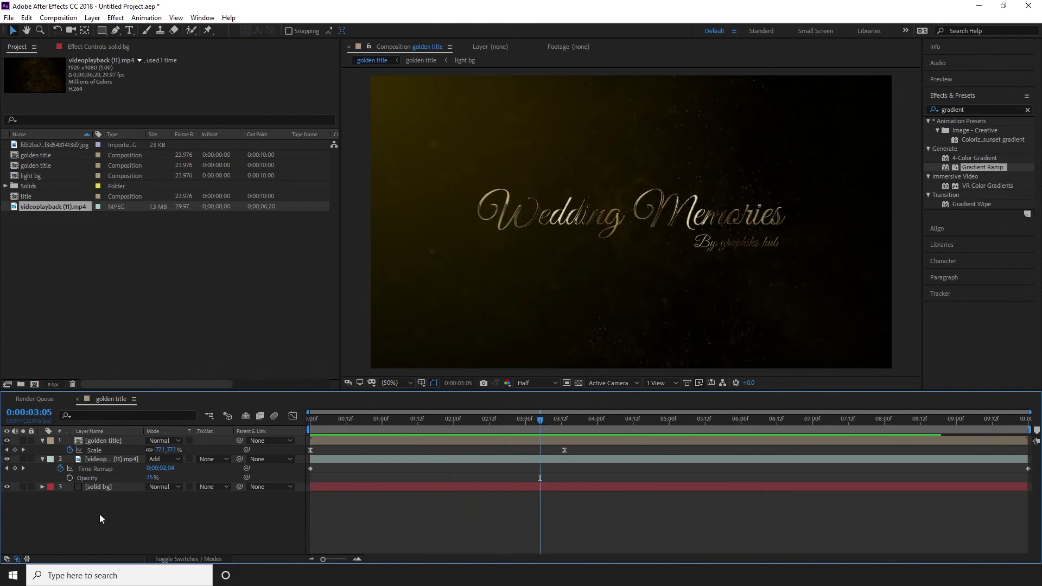
{"action": "right_click", "coordinate": [116, 518]}
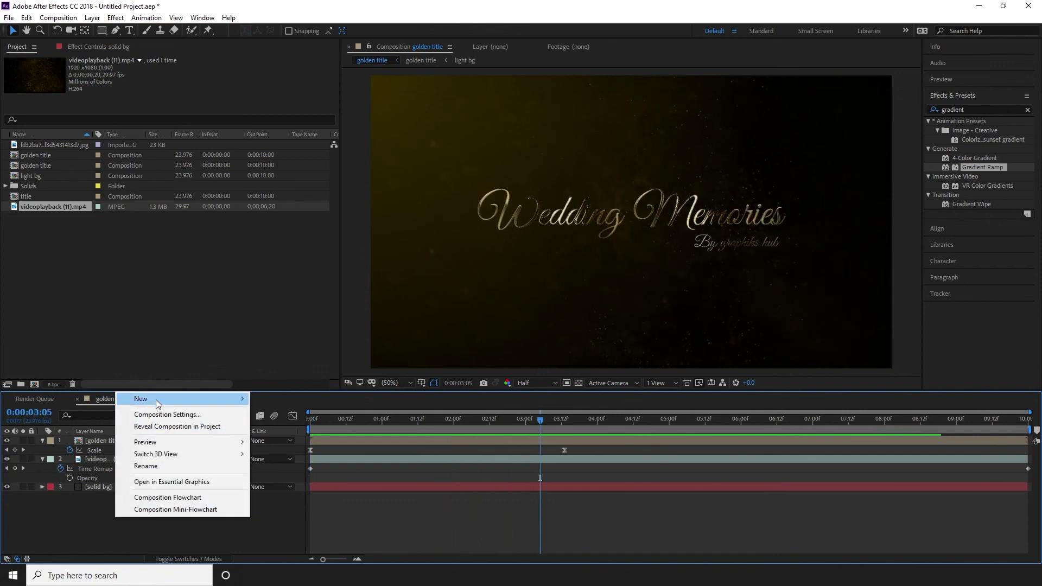
{"action": "mouse_move", "coordinate": [238, 399]}
{"action": "left_click", "coordinate": [291, 487]}
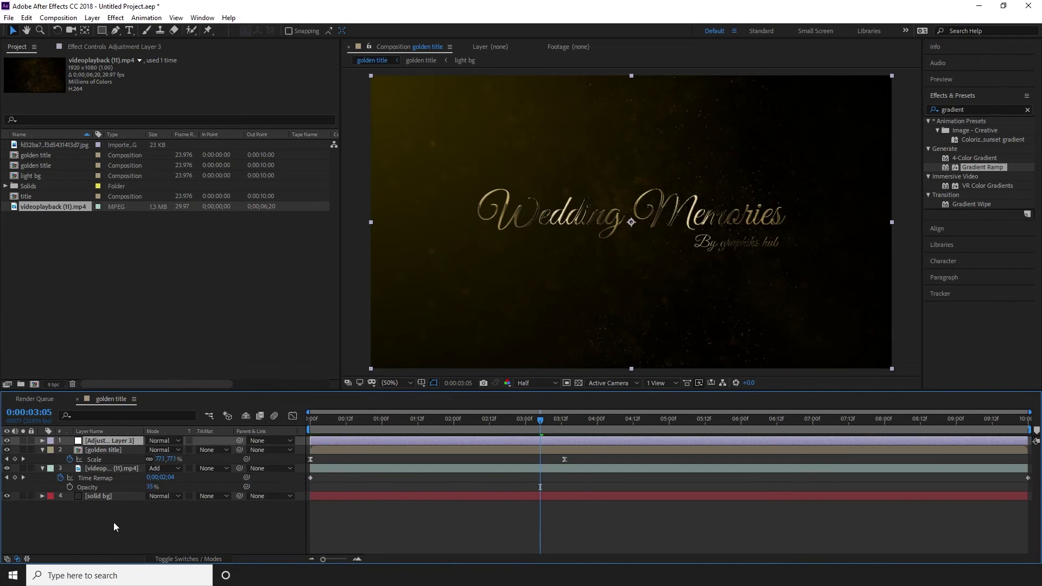
- Search 'motion ti' in Effects & Presets and apply Motion Tile to the adjustment layer
{"action": "left_click", "coordinate": [937, 112]}
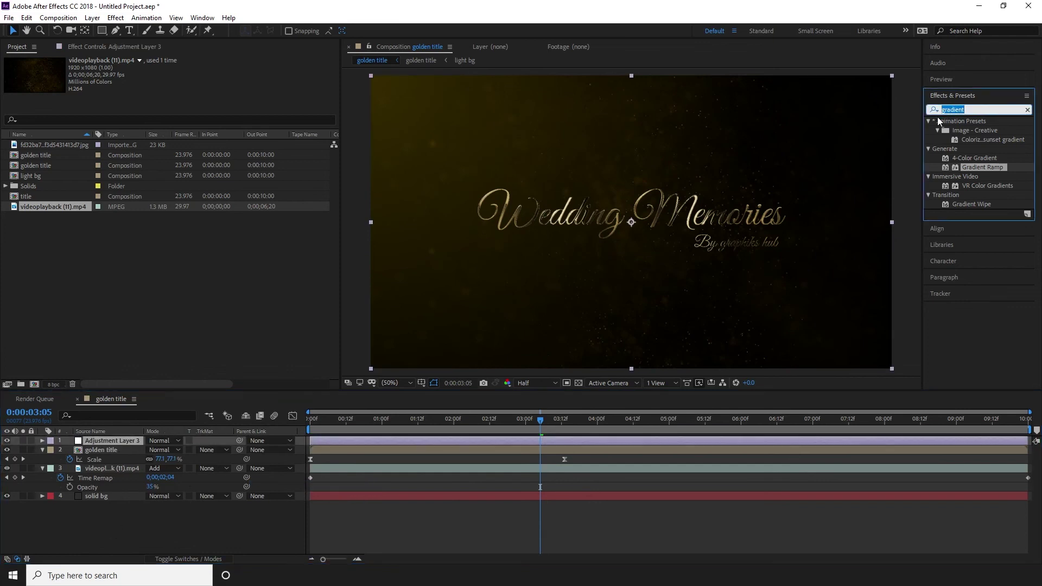
{"action": "type", "text": "mot"}
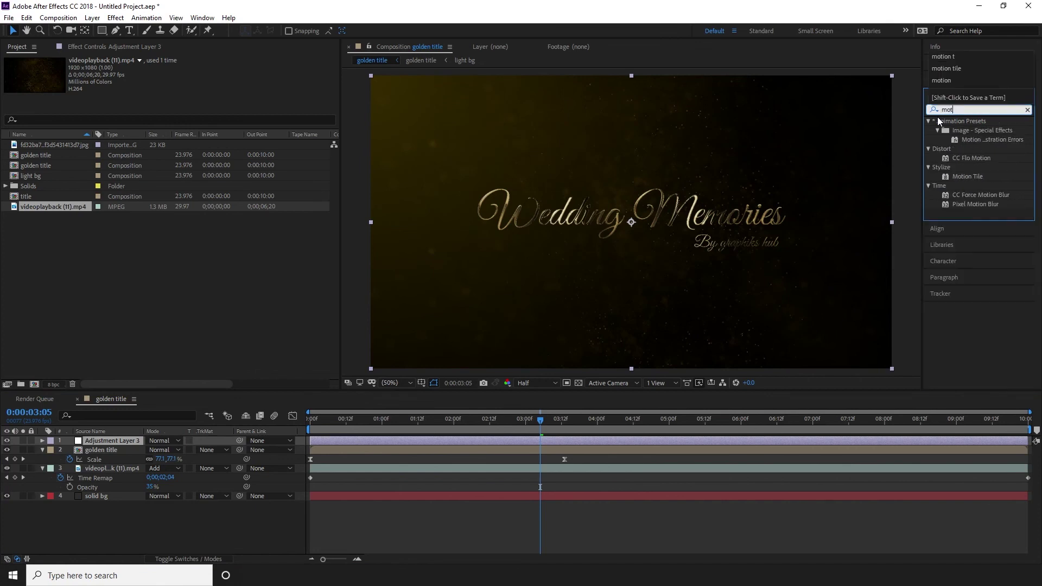
{"action": "type", "text": "ion tile"}
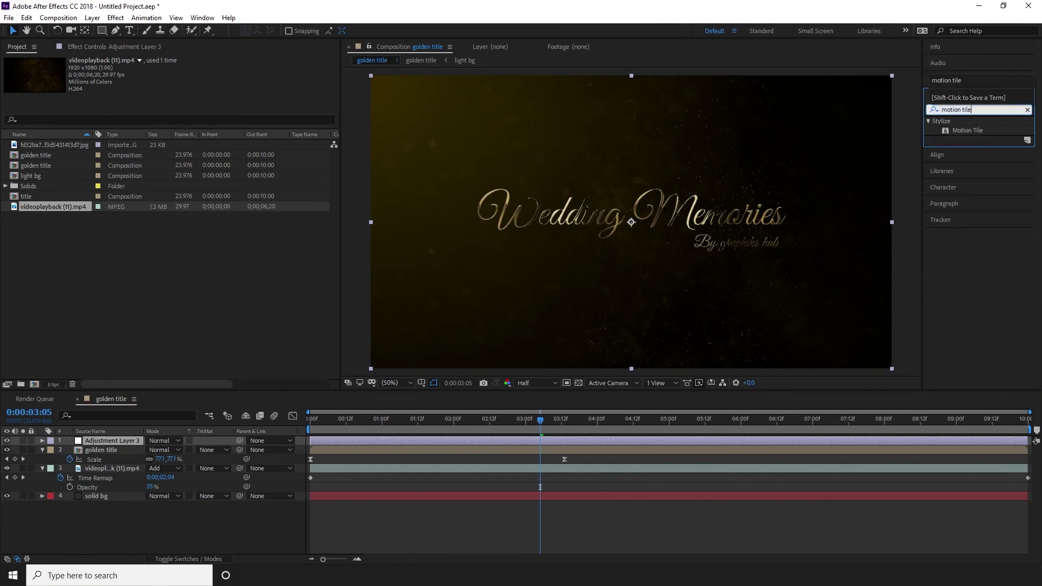
{"action": "left_click_drag", "start_coordinate": [968, 130], "coordinate": [126, 442]}
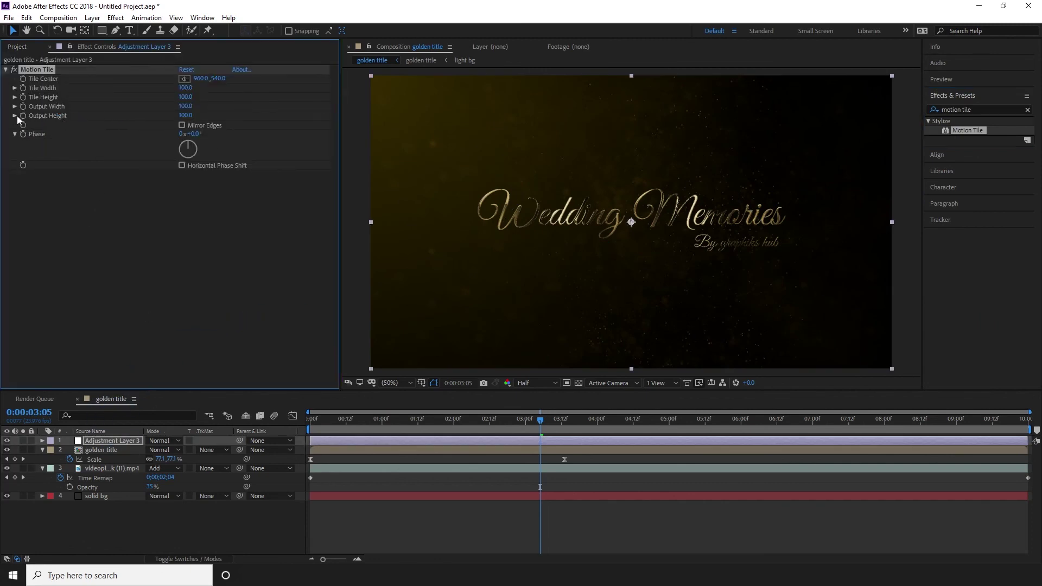
- Edit and confirm the Motion Tile Output Height on Adjustment Layer 3 in Effect Controls
{"action": "left_click", "coordinate": [182, 115]}
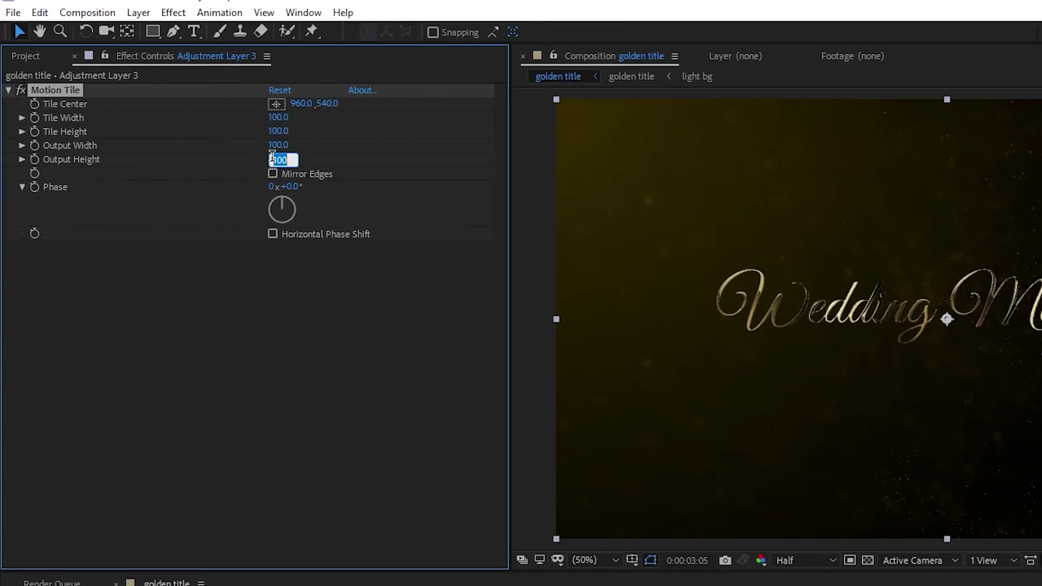
{"action": "type", "text": "78"}
{"action": "key", "text": "Return"}
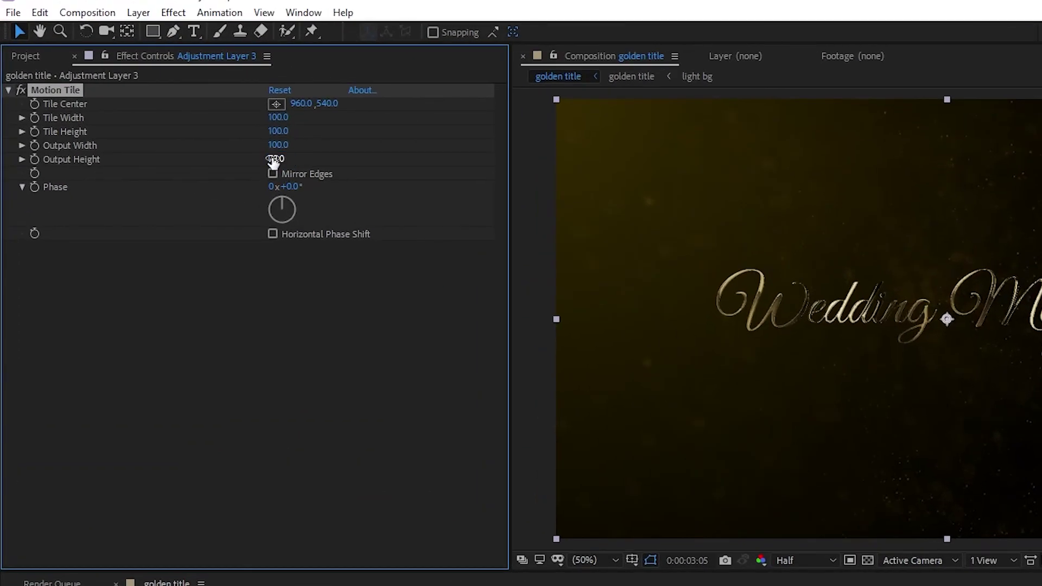